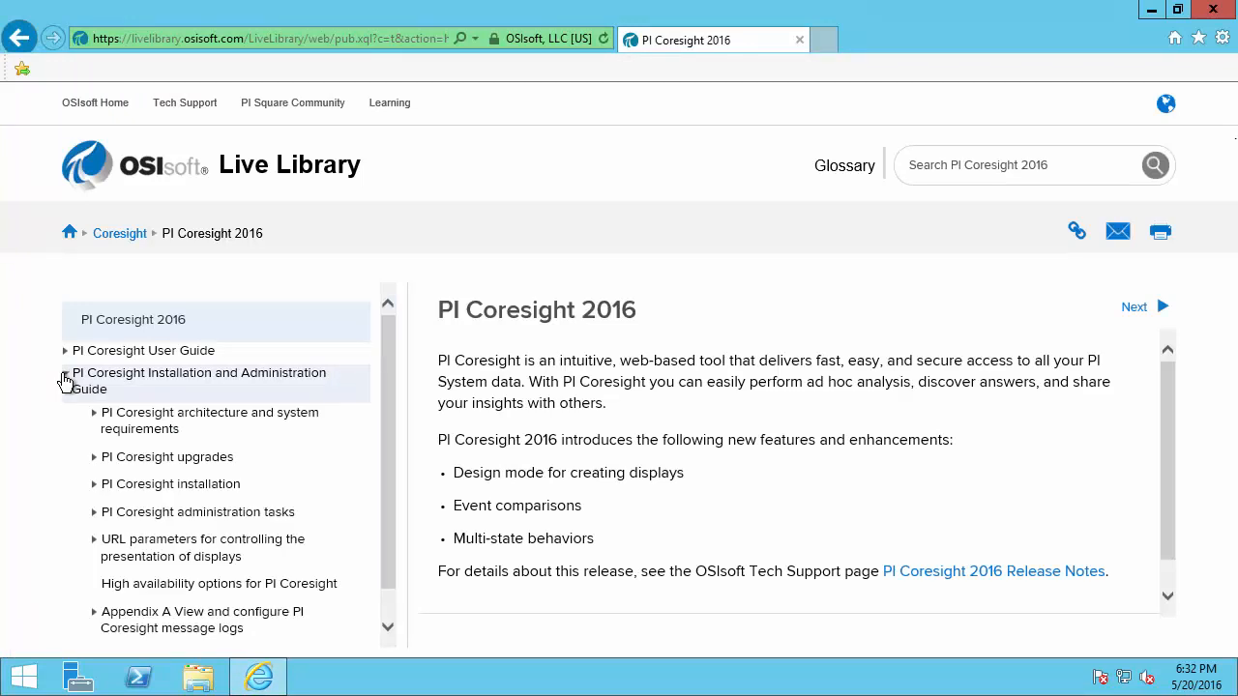
Navigate the PI Coresight guide to Phase 1's Check hardware and software requirements page
click(94, 418)
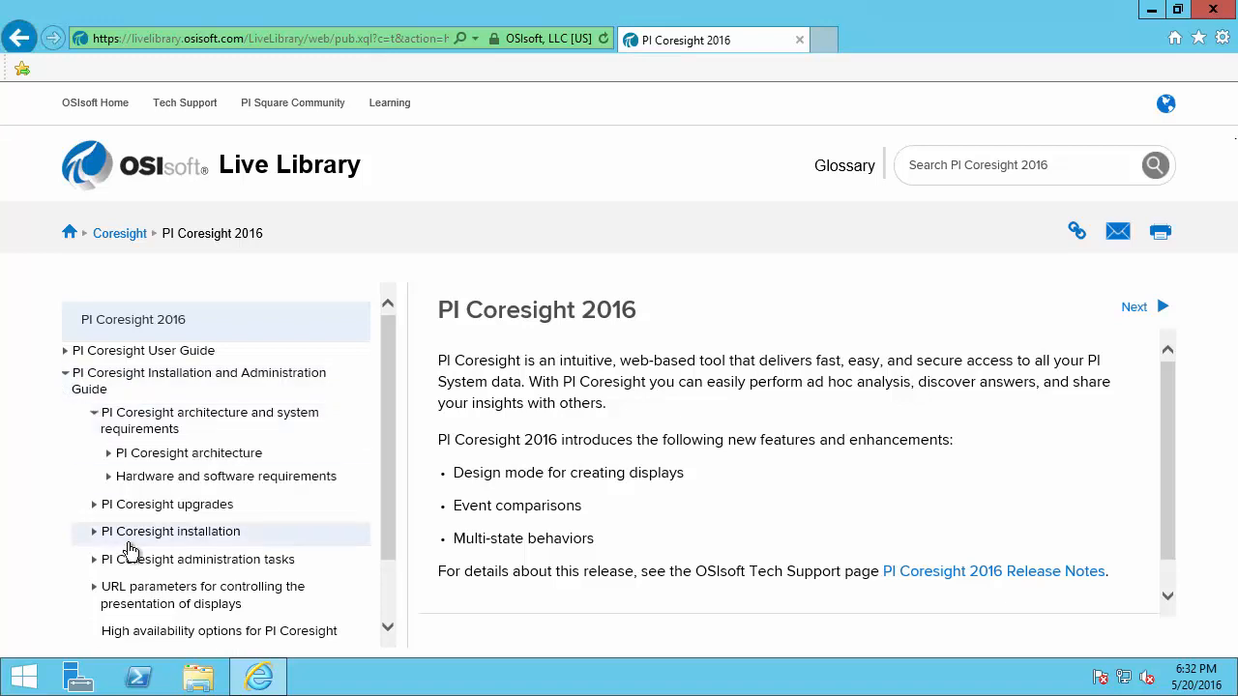
click(95, 532)
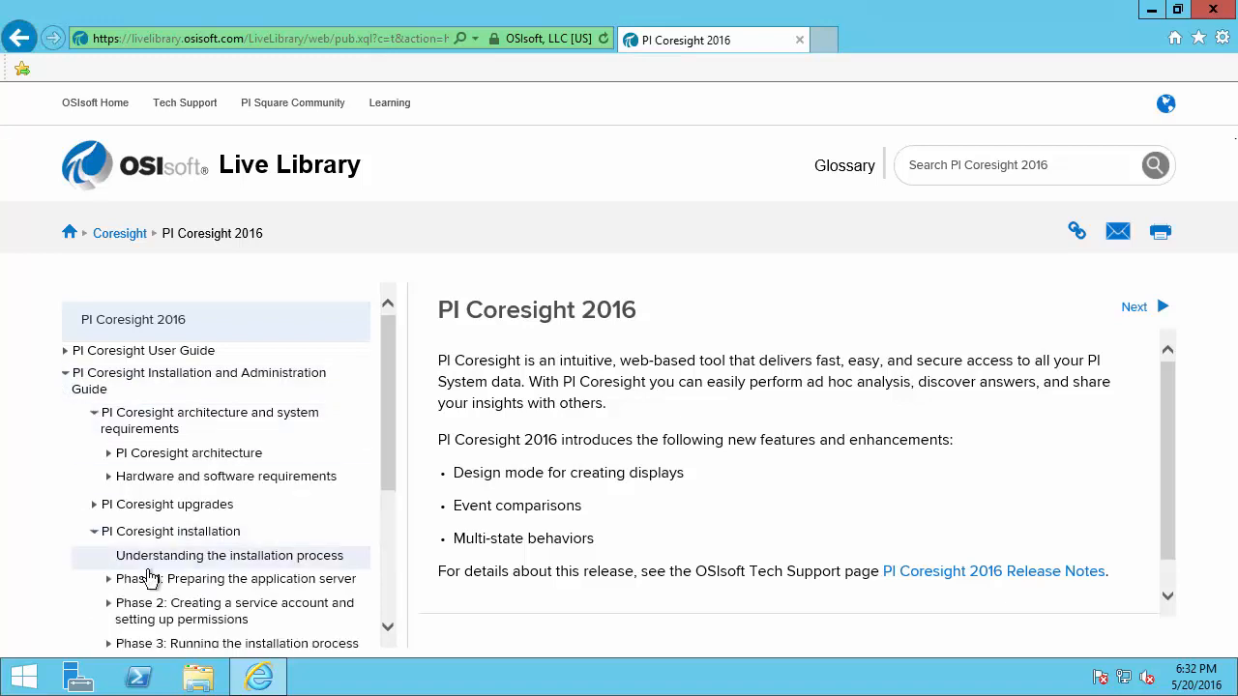
click(215, 580)
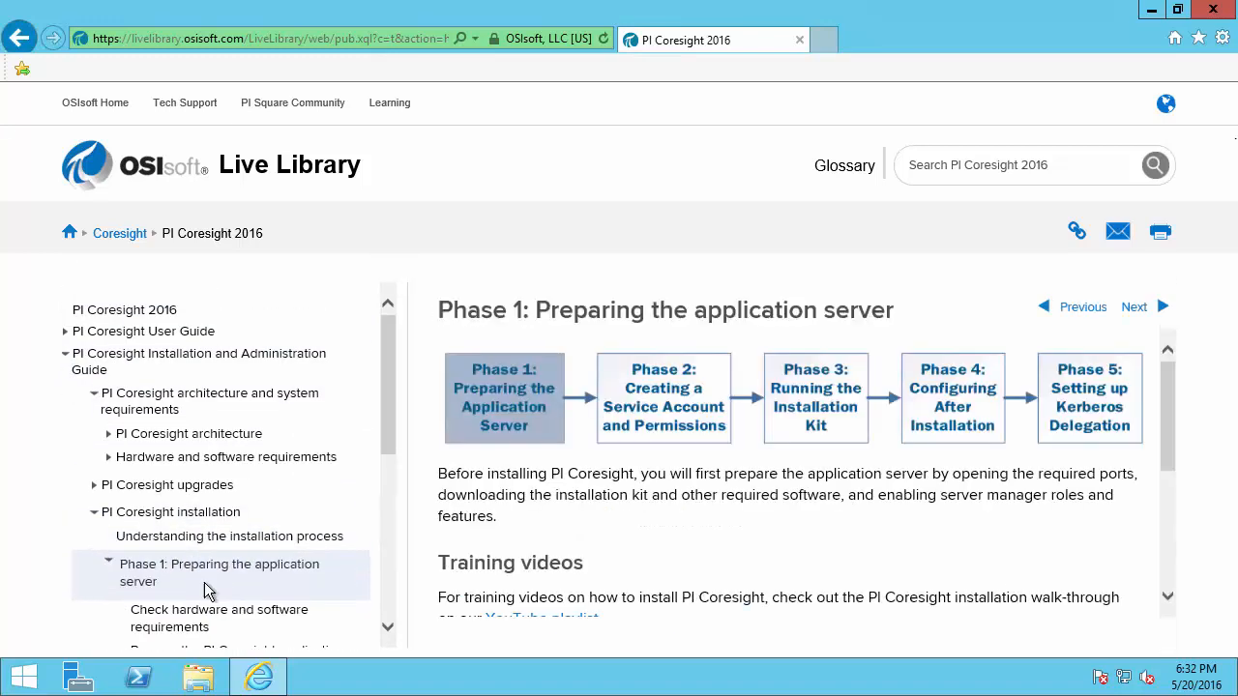
click(177, 623)
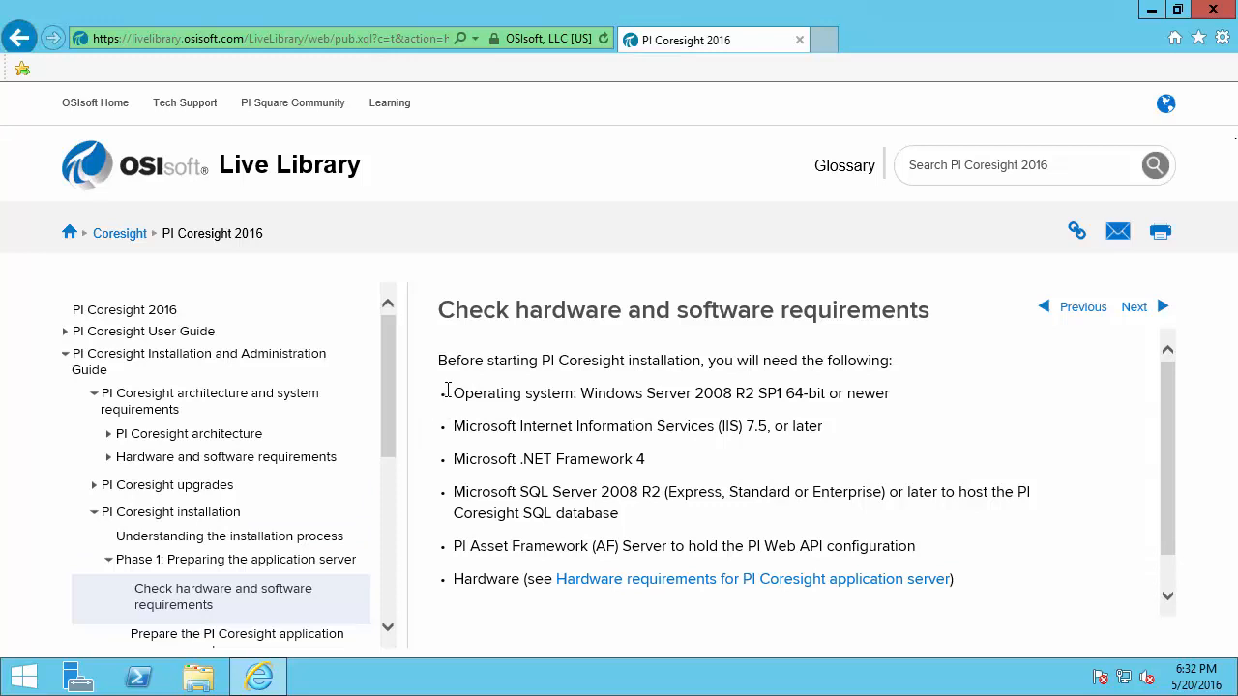
Box the OS, IIS 7.5 and .NET Framework 4 requirements and arrow the SQL Server 2008 R2 line
key(ctrl+2)
mouse_move(442, 382)
mouse_down()
mouse_move(615, 404)
mouse_move(885, 419)
mouse_move(902, 409)
mouse_up()
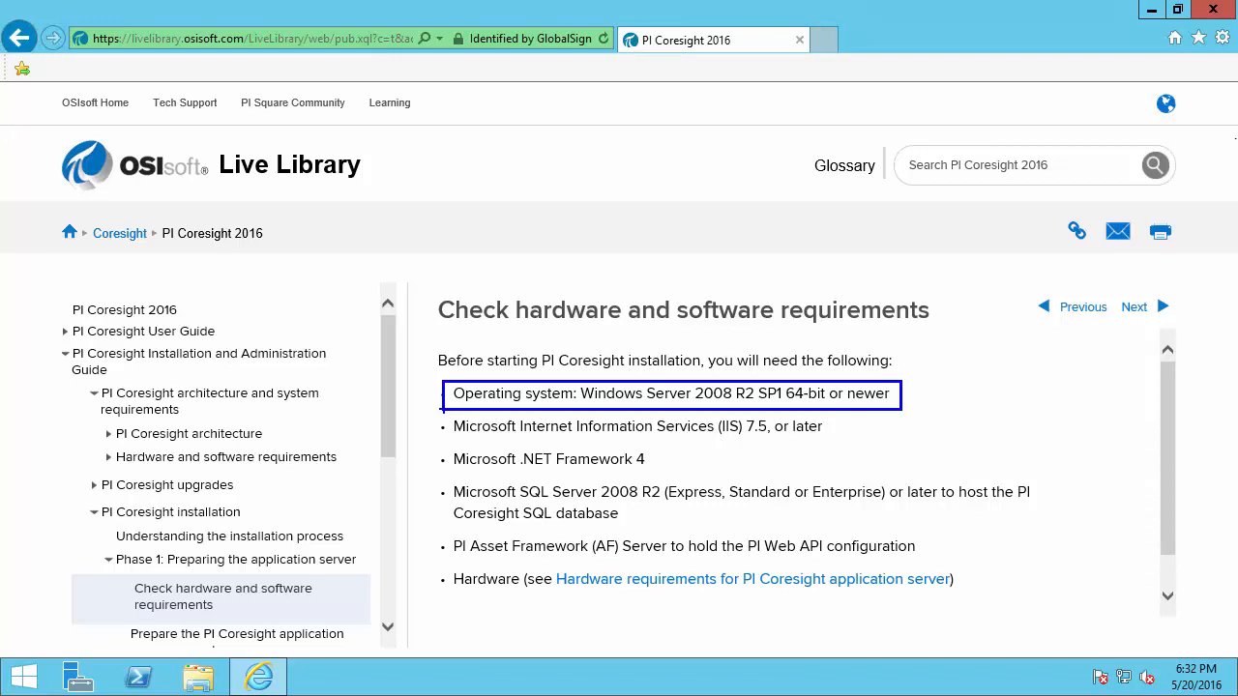
drag(442, 409, 834, 474)
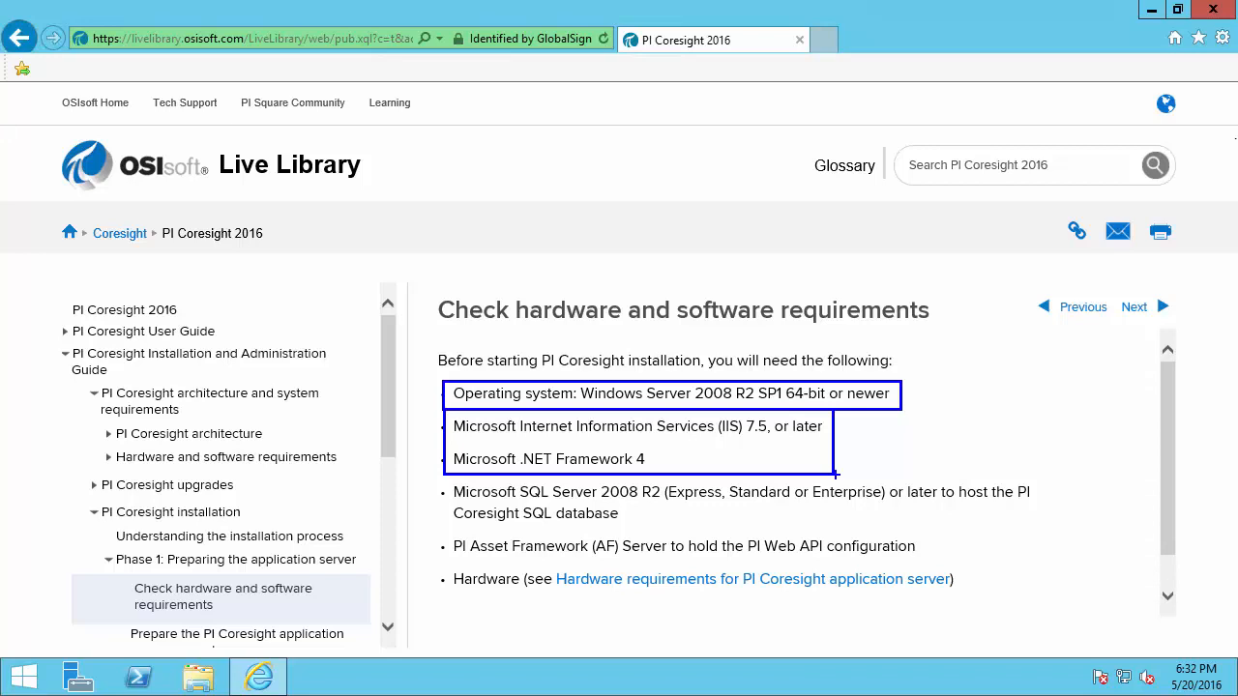
drag(980, 478, 1035, 462)
Box the SQL Server requirement, arrow the PI AF Server line, and expand Hardware and software requirements
mouse_move(445, 474)
mouse_down()
mouse_move(481, 514)
mouse_move(1052, 528)
mouse_up()
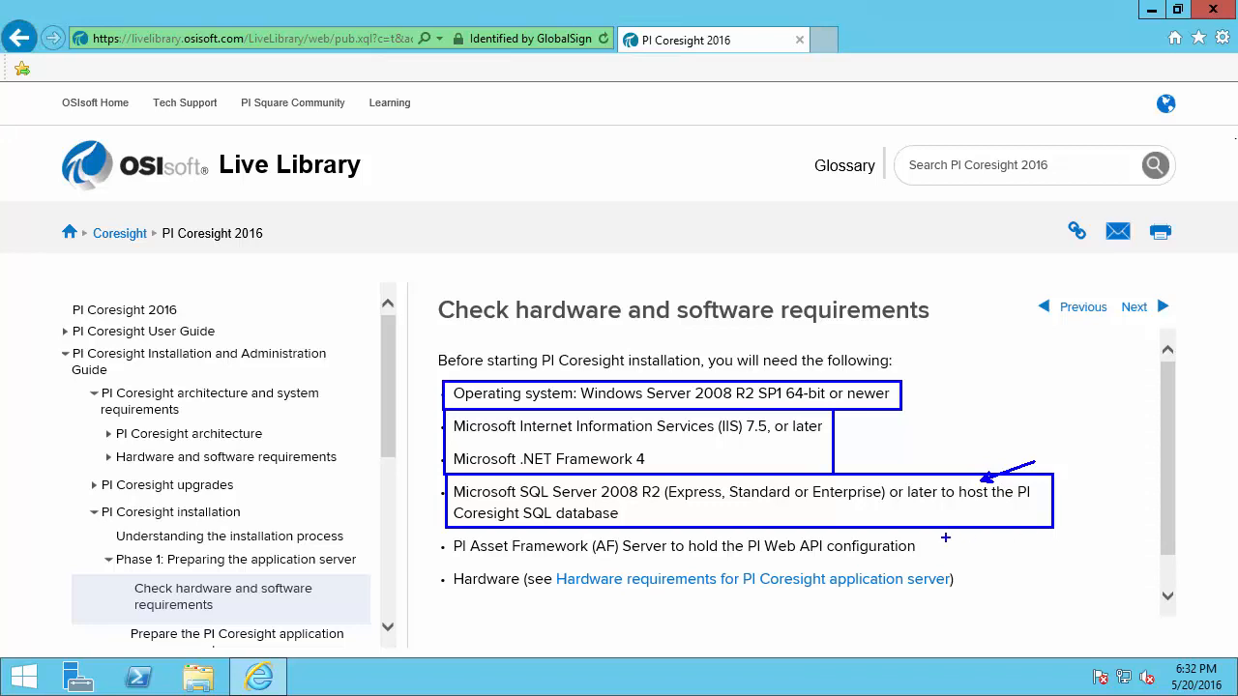
drag(919, 545, 971, 543)
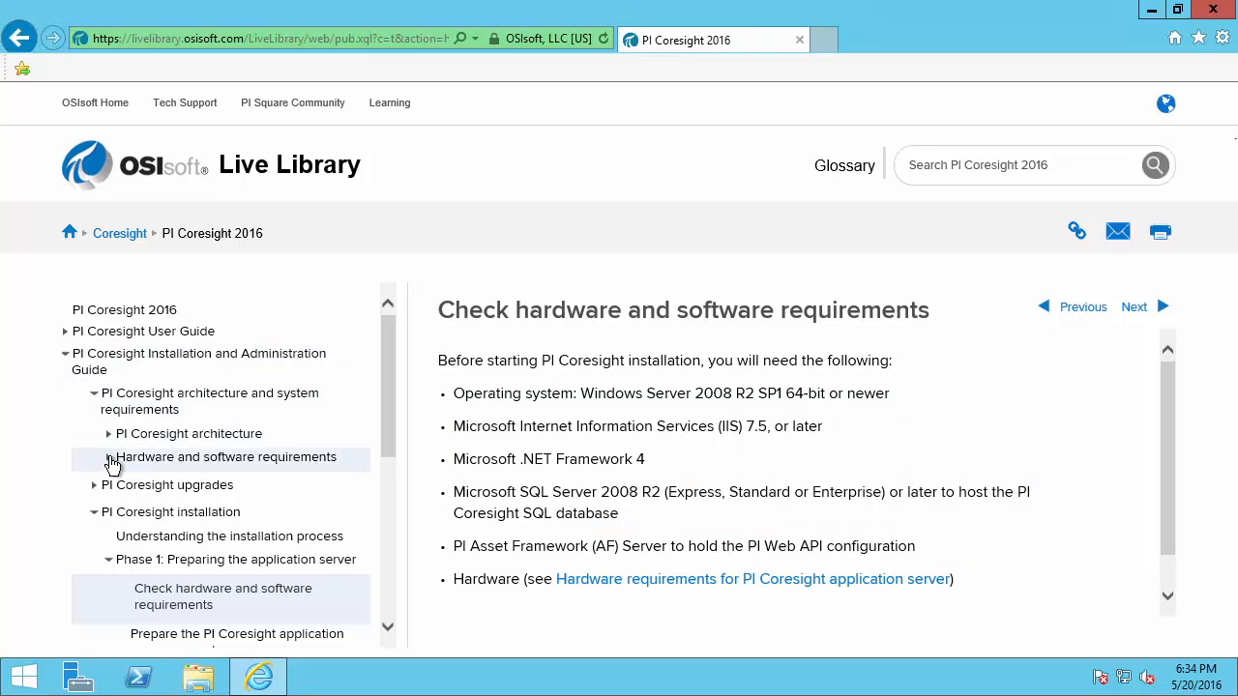
click(110, 461)
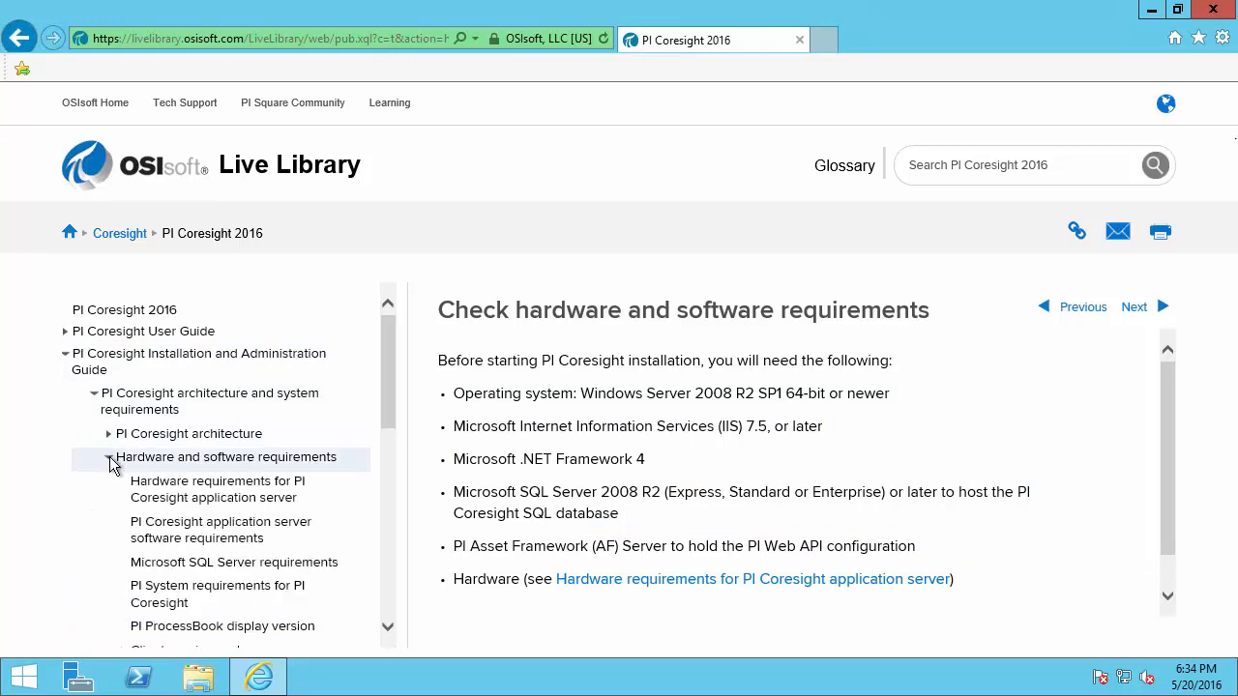
Check the supported PI Data Archive and PI AF versions on the PI System requirements page
click(227, 601)
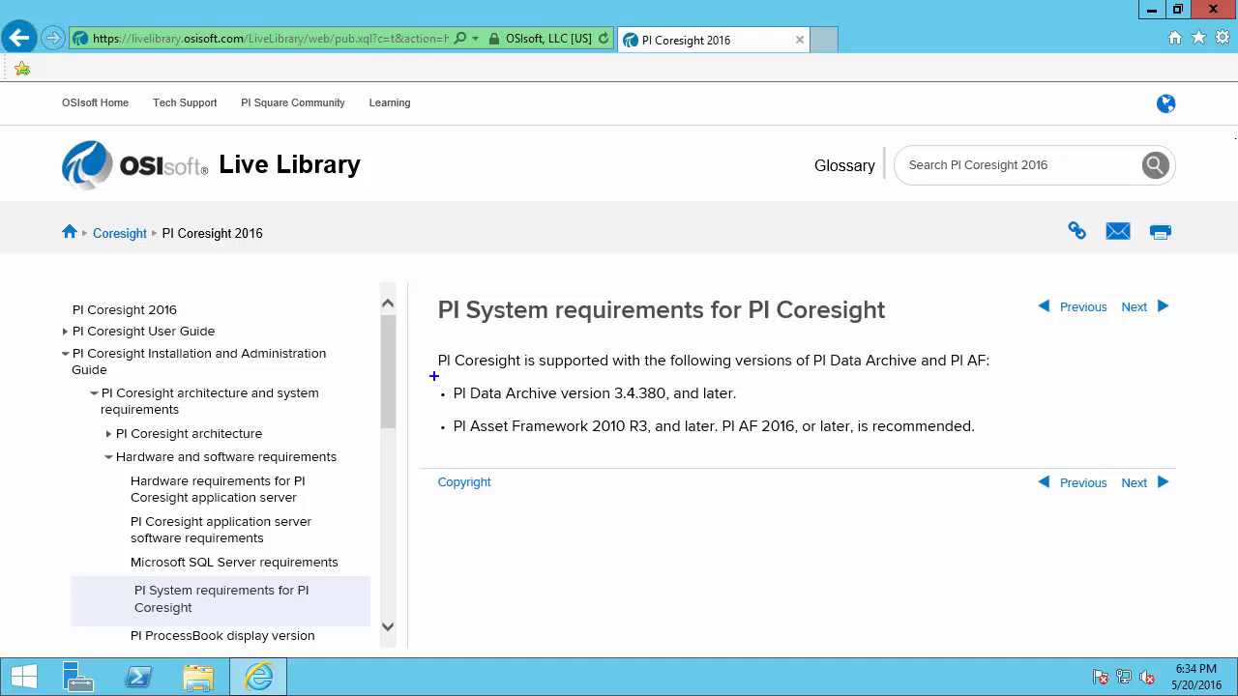
mouse_move(433, 376)
mouse_down()
mouse_move(518, 421)
mouse_move(1005, 451)
mouse_up()
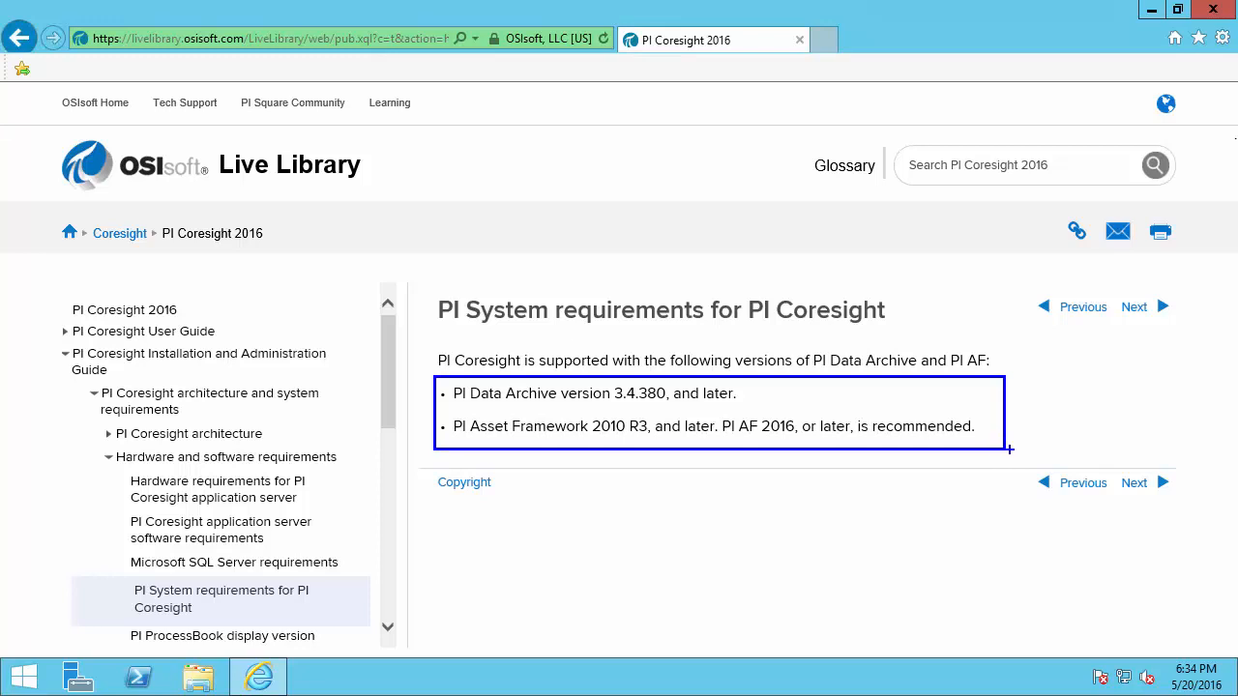
key(Escape)
Return to the hardware and software requirements page, box the Hardware bullet, and open server preparation
scroll(384, 629, down, 3)
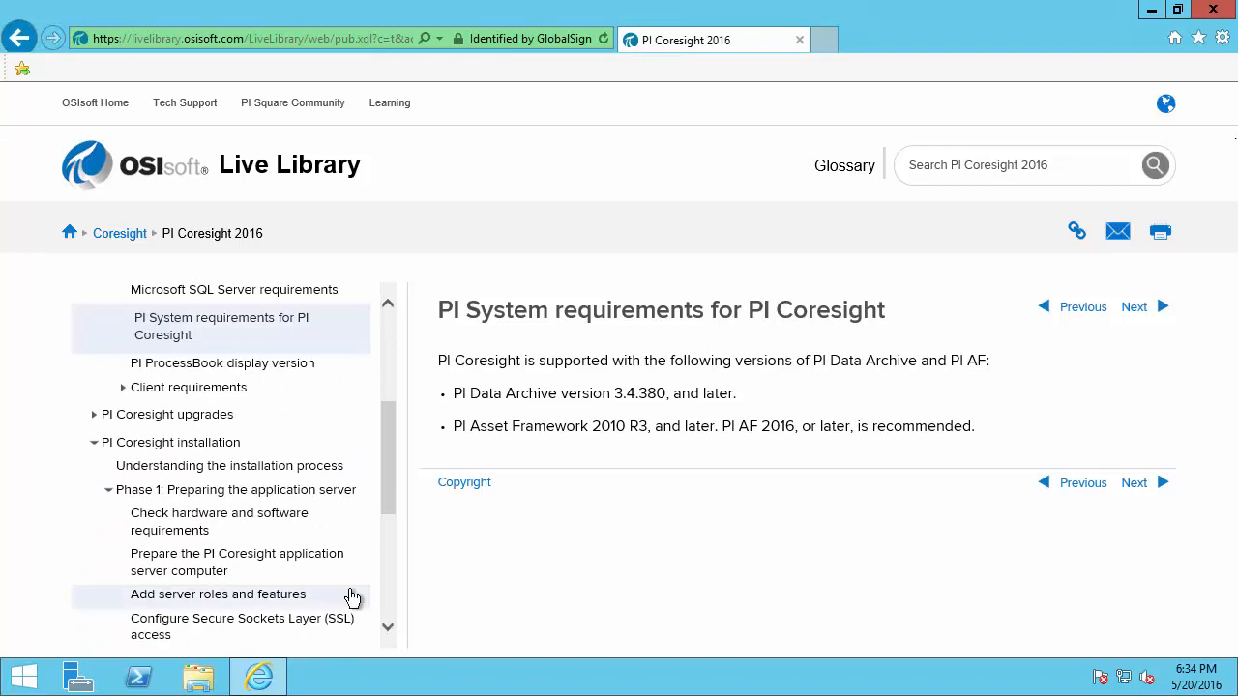
click(308, 530)
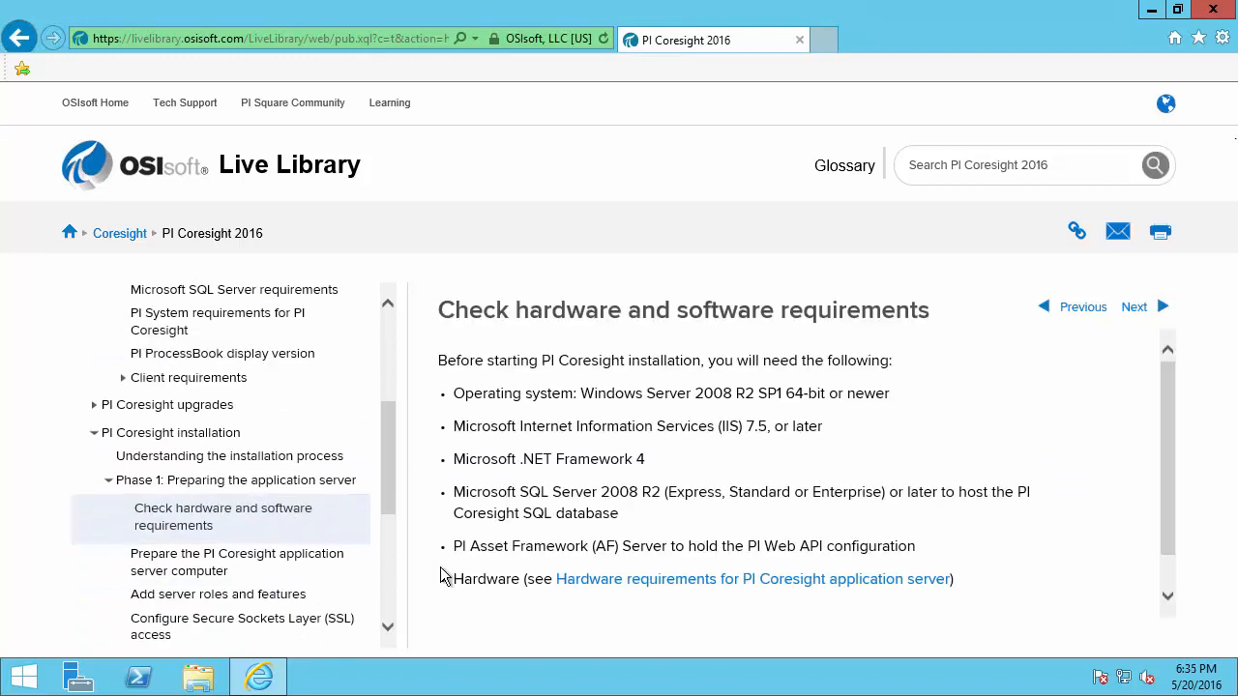
key(ctrl+2)
mouse_move(444, 566)
mouse_down()
mouse_move(483, 591)
mouse_move(569, 600)
mouse_move(962, 600)
mouse_up()
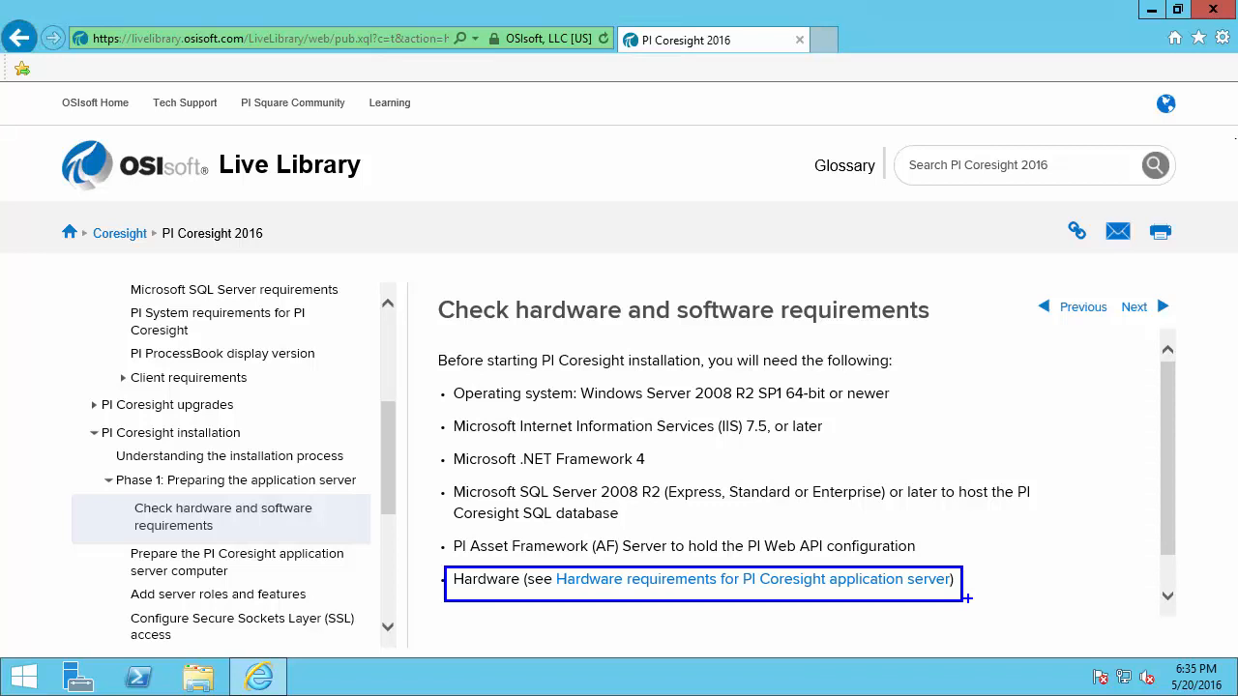
click(324, 578)
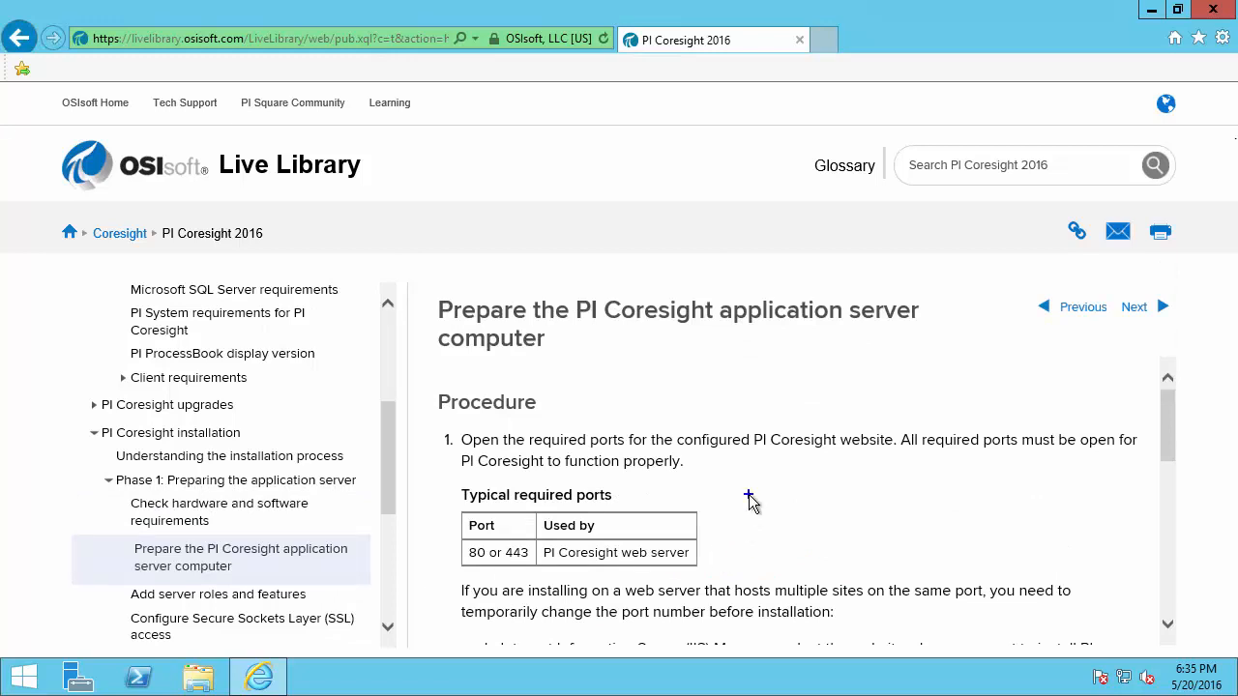
Mark the required ports table (80 or 443), then go to Add server roles and features
drag(749, 494, 823, 474)
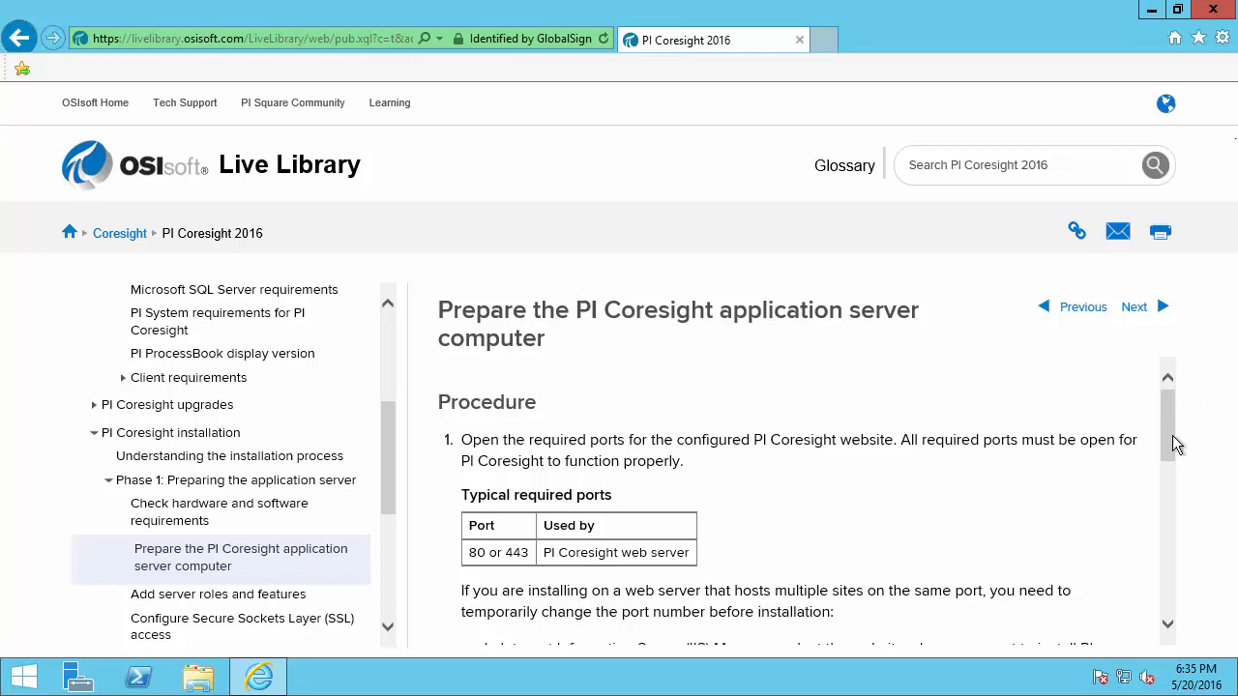
drag(1169, 450, 1182, 599)
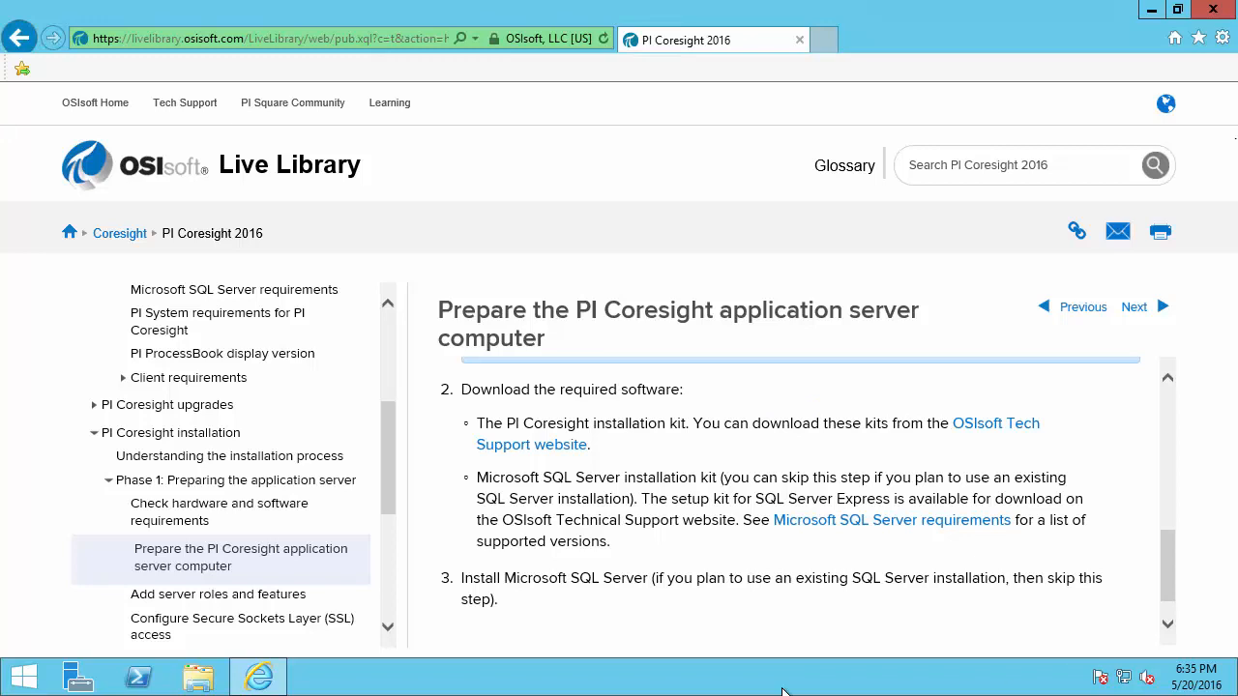
click(204, 600)
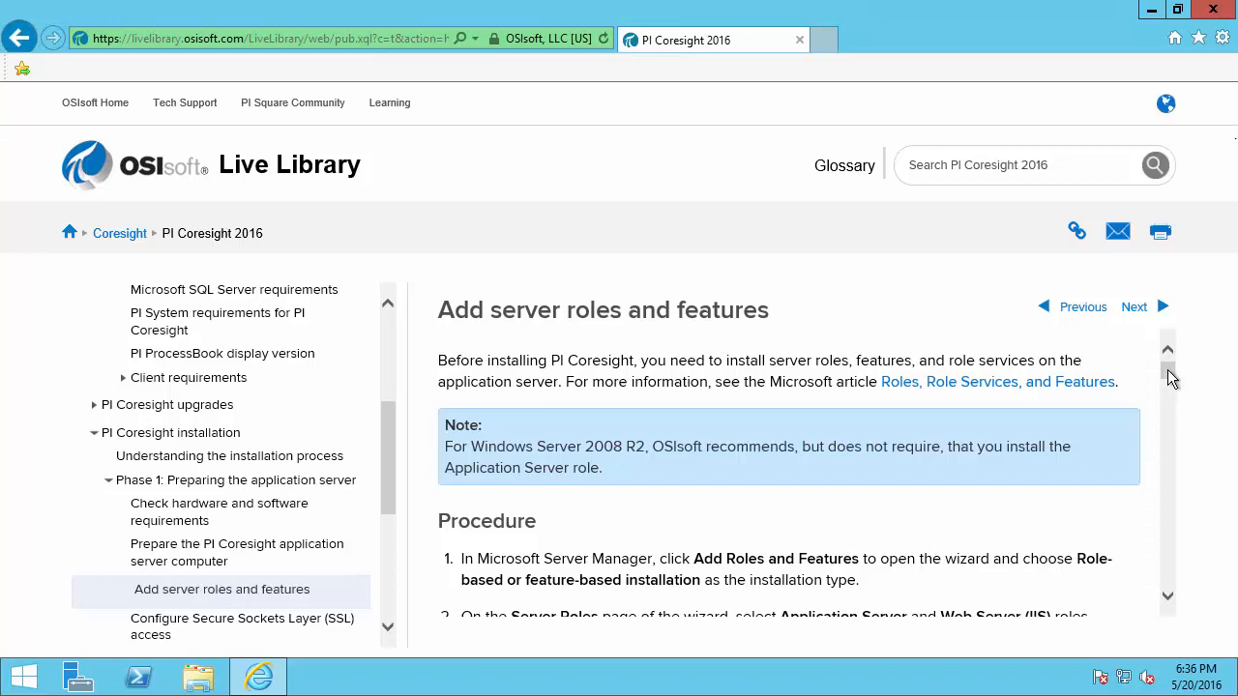
Highlight the Windows Server 2012 role services column with its Required and Recommended labels, then minimise the browser
drag(1169, 370, 1191, 471)
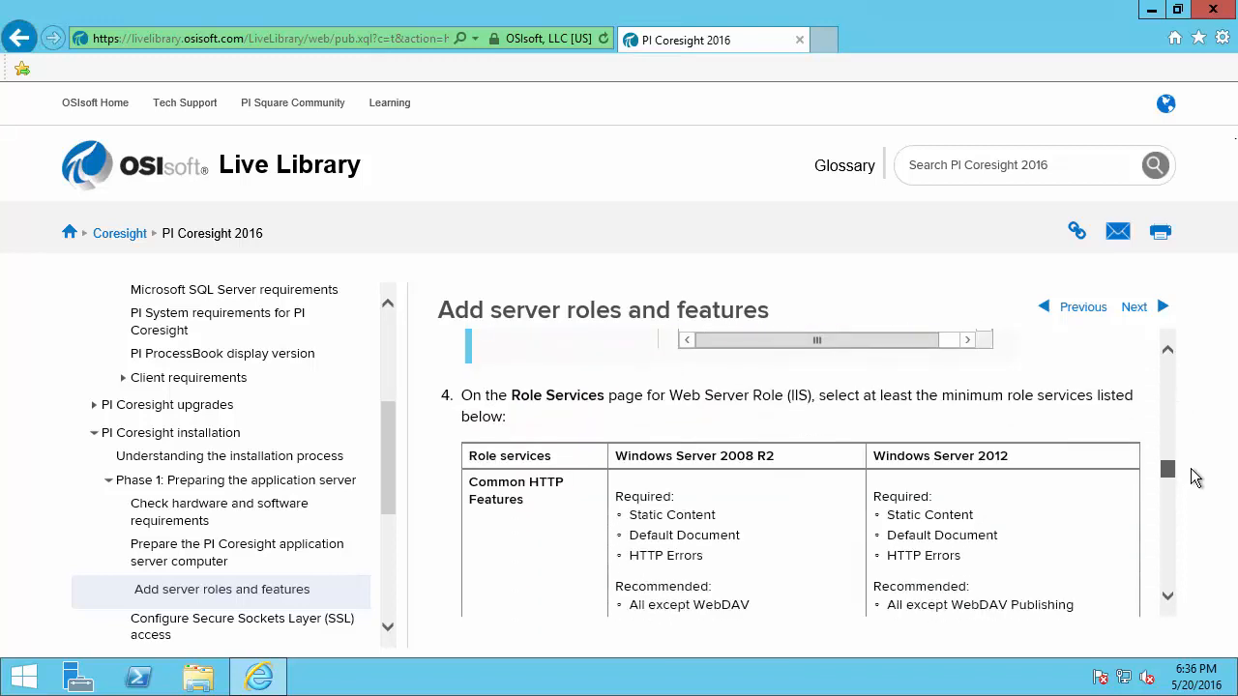
click(1166, 597)
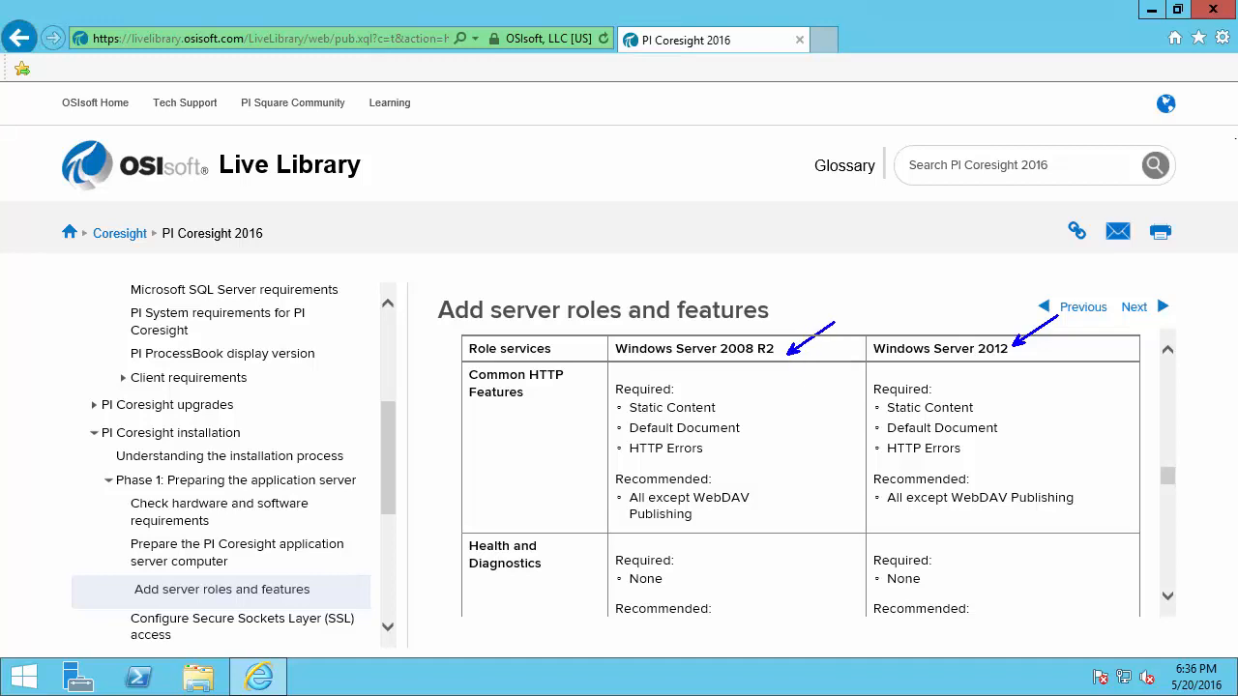
mouse_move(863, 319)
mouse_down()
mouse_move(914, 498)
mouse_move(1045, 569)
mouse_move(1112, 563)
mouse_move(1116, 548)
mouse_up()
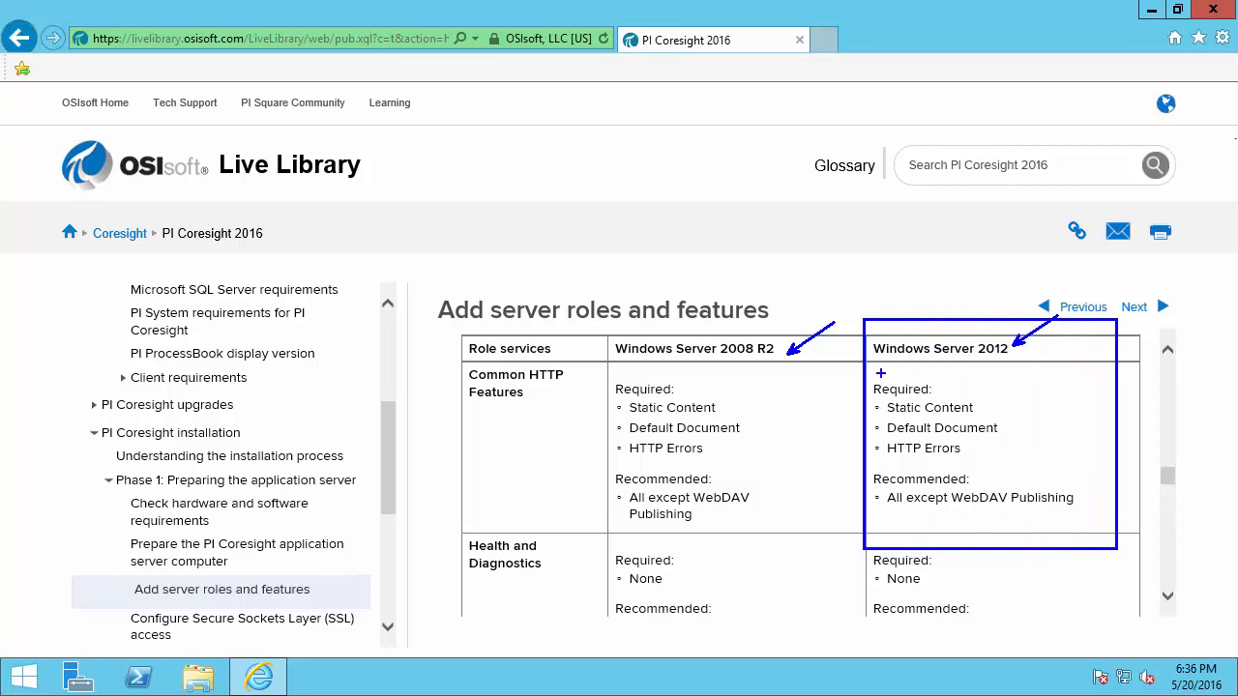
drag(869, 380, 933, 399)
drag(870, 471, 977, 488)
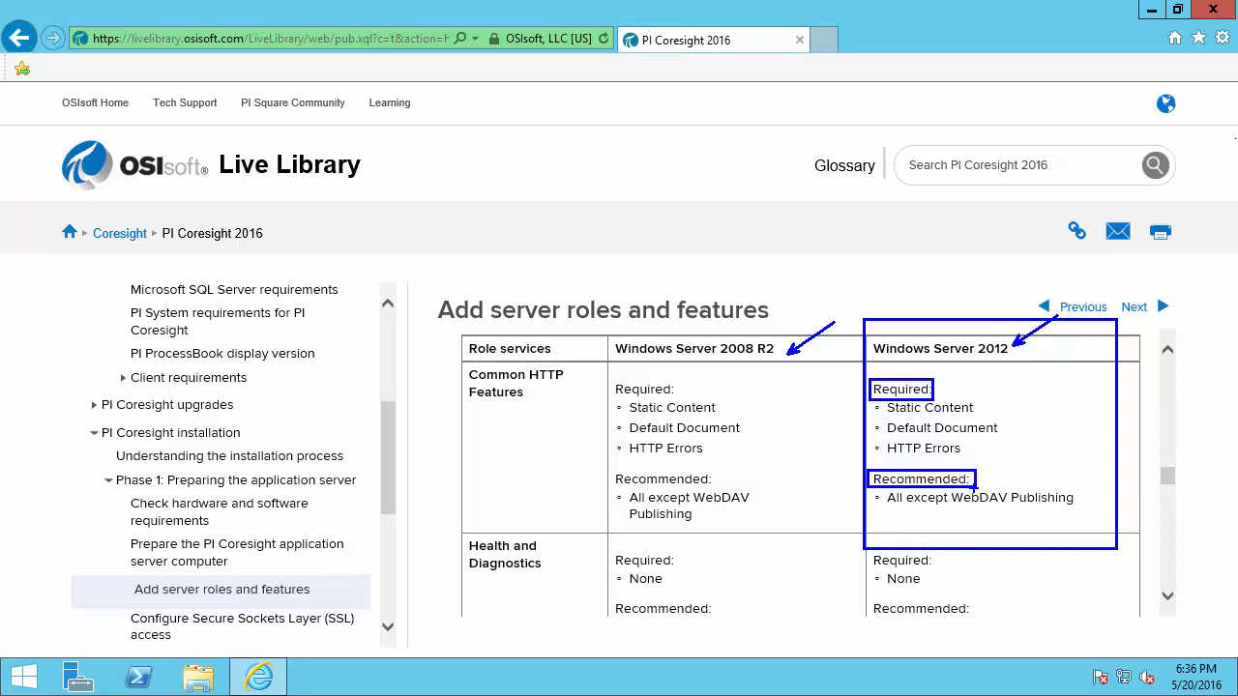
key(Escape)
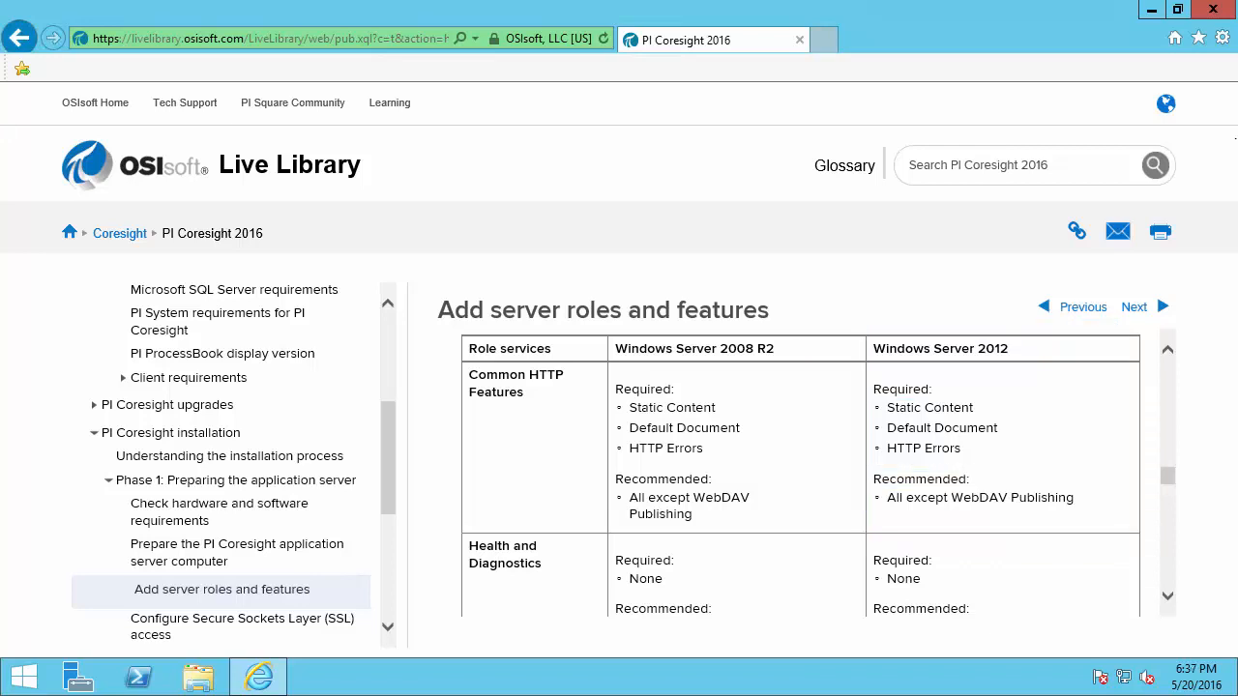
click(1149, 12)
Open the Administrators group's properties in Computer Management, launched from Server Manager's Tools
click(77, 677)
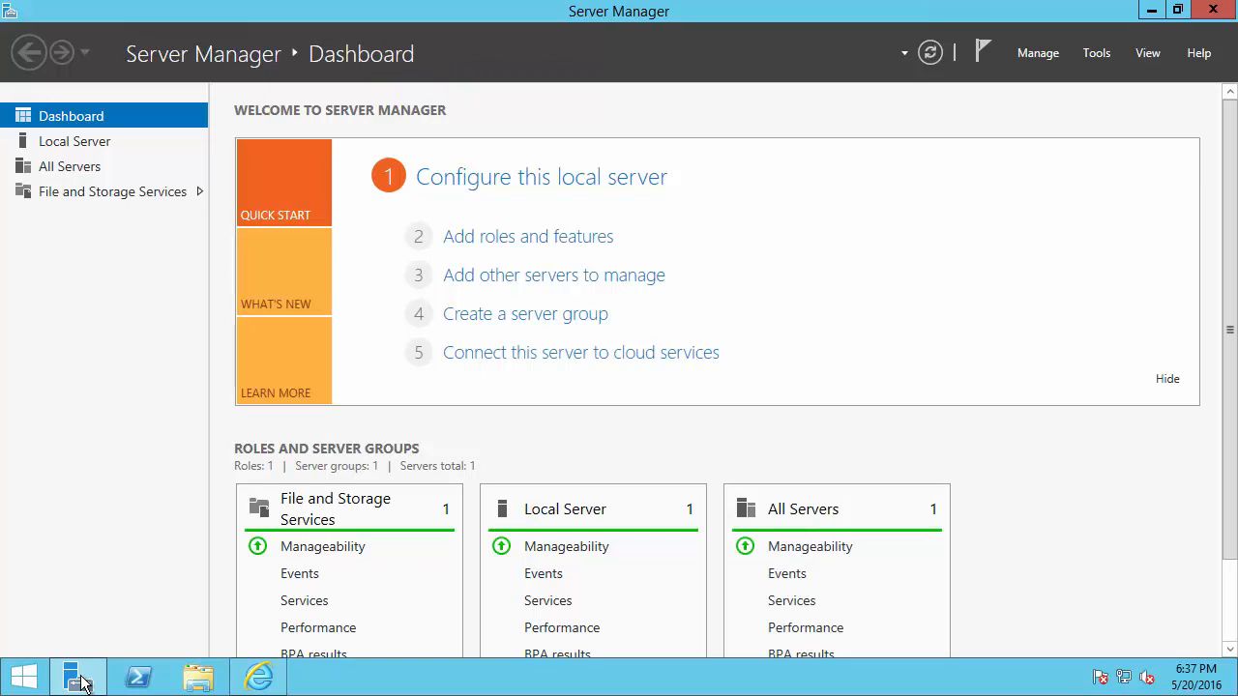
click(1102, 54)
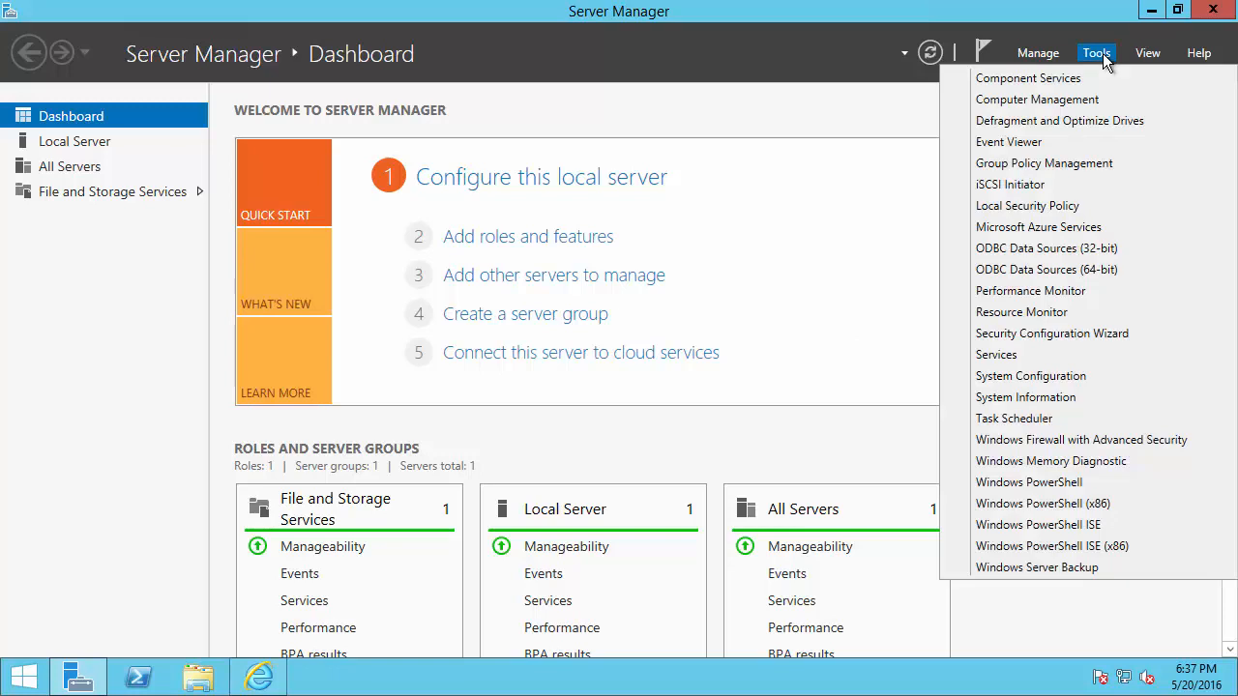
click(1023, 100)
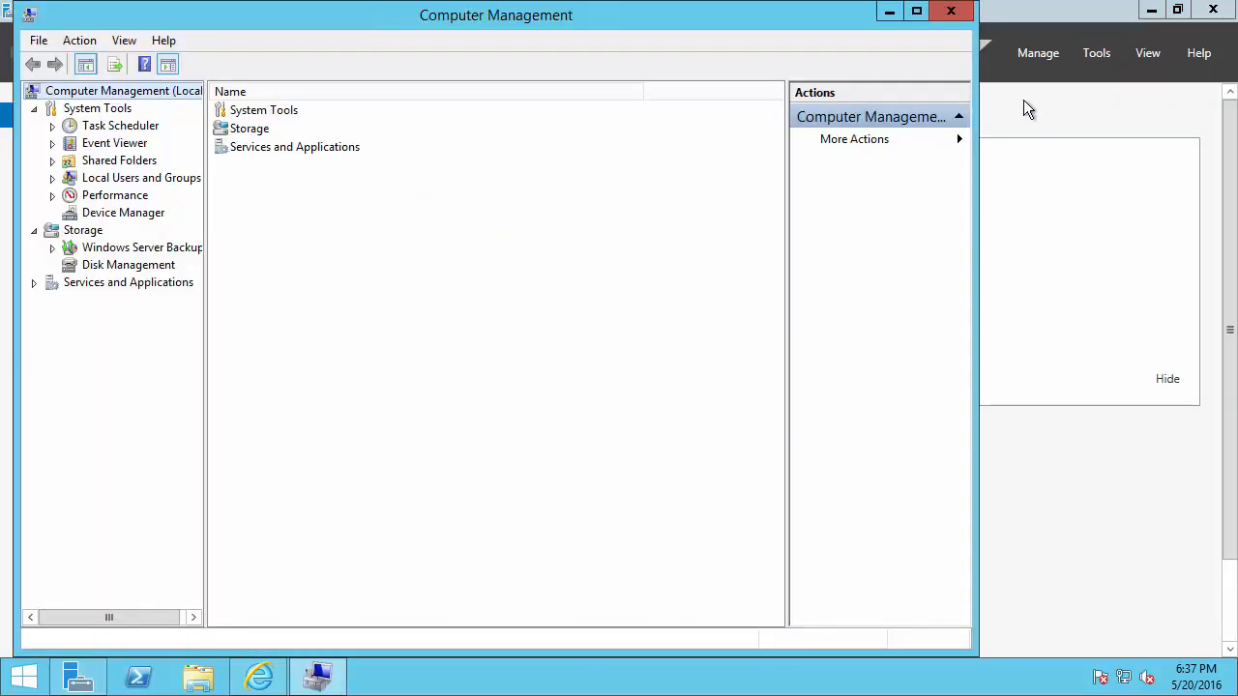
double_click(85, 184)
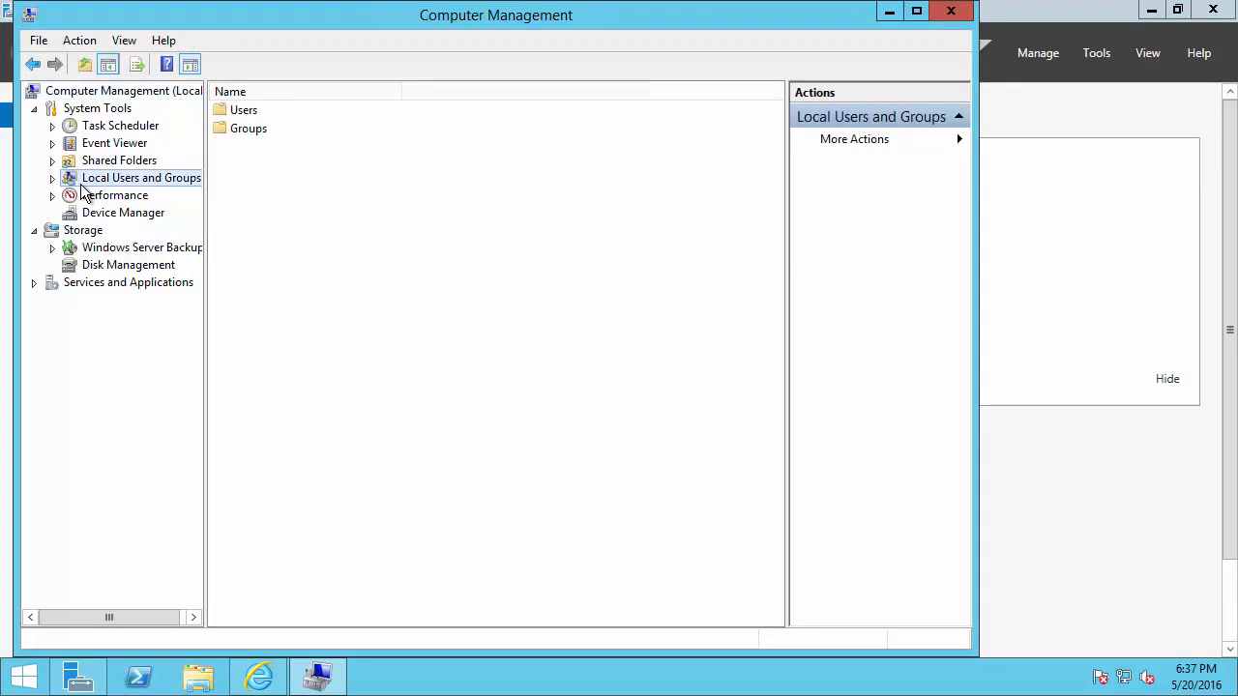
click(110, 212)
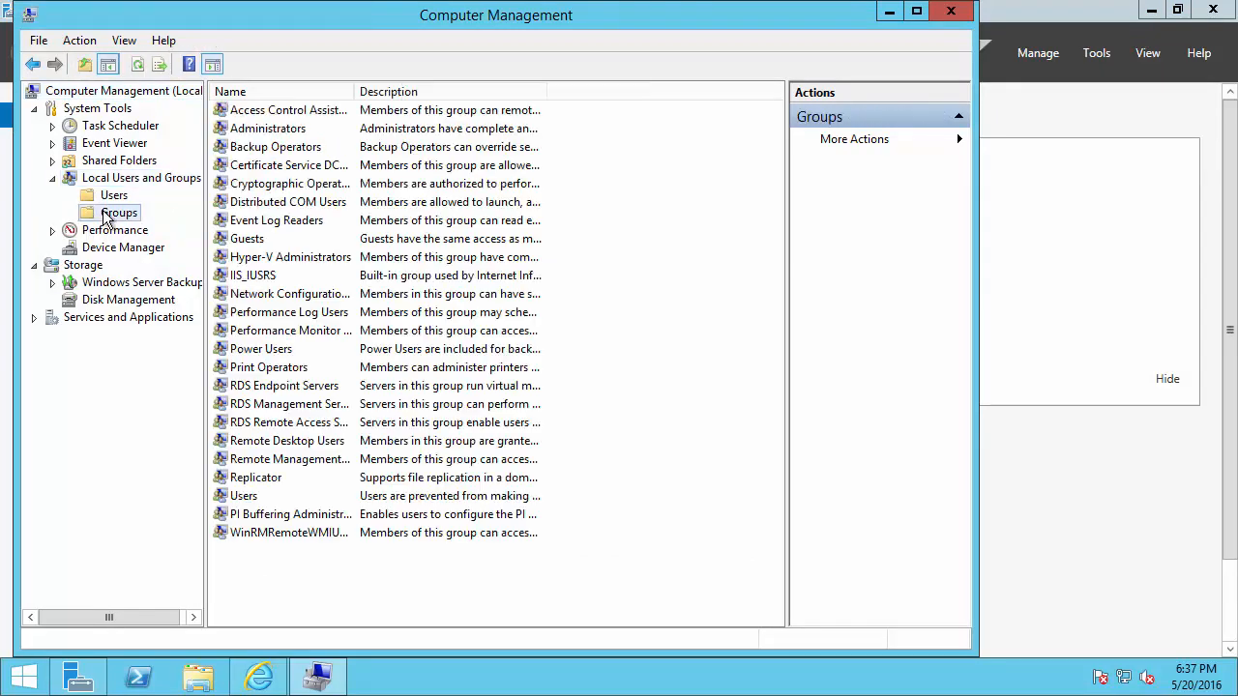
double_click(268, 131)
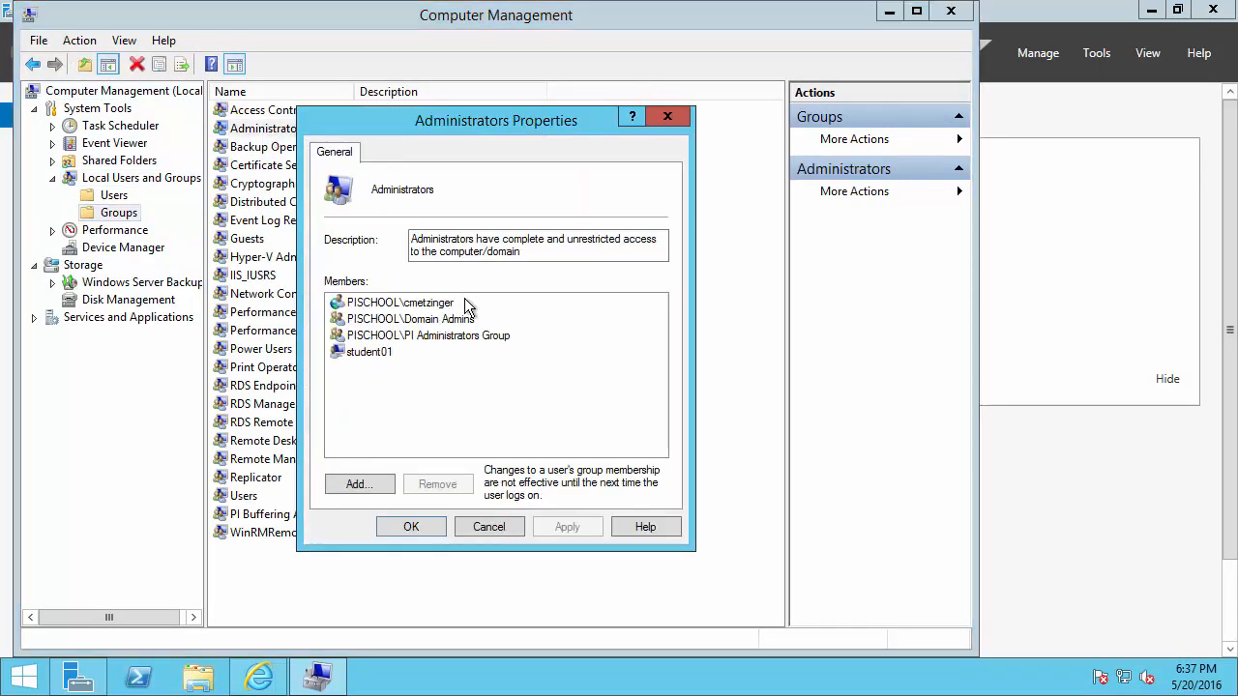
Mark the Administrators group's members, then close the properties dialog and Computer Management
key(ctrl+2)
drag(326, 290, 463, 312)
drag(474, 300, 518, 299)
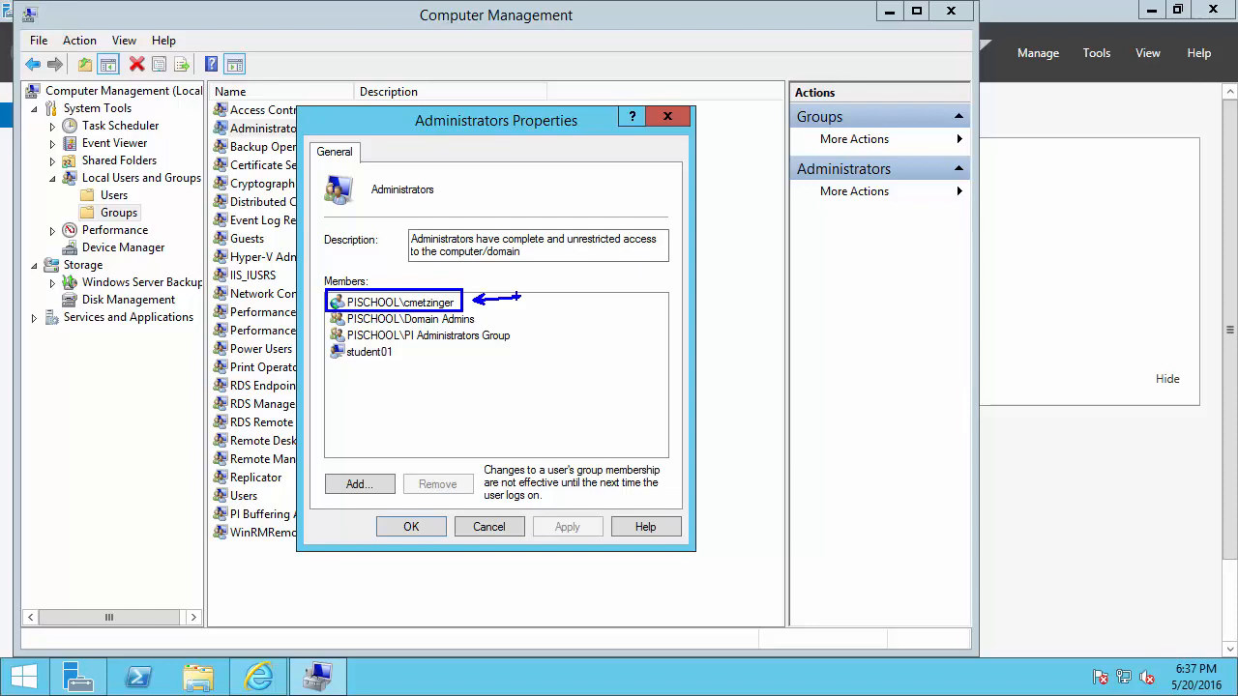
key(Escape)
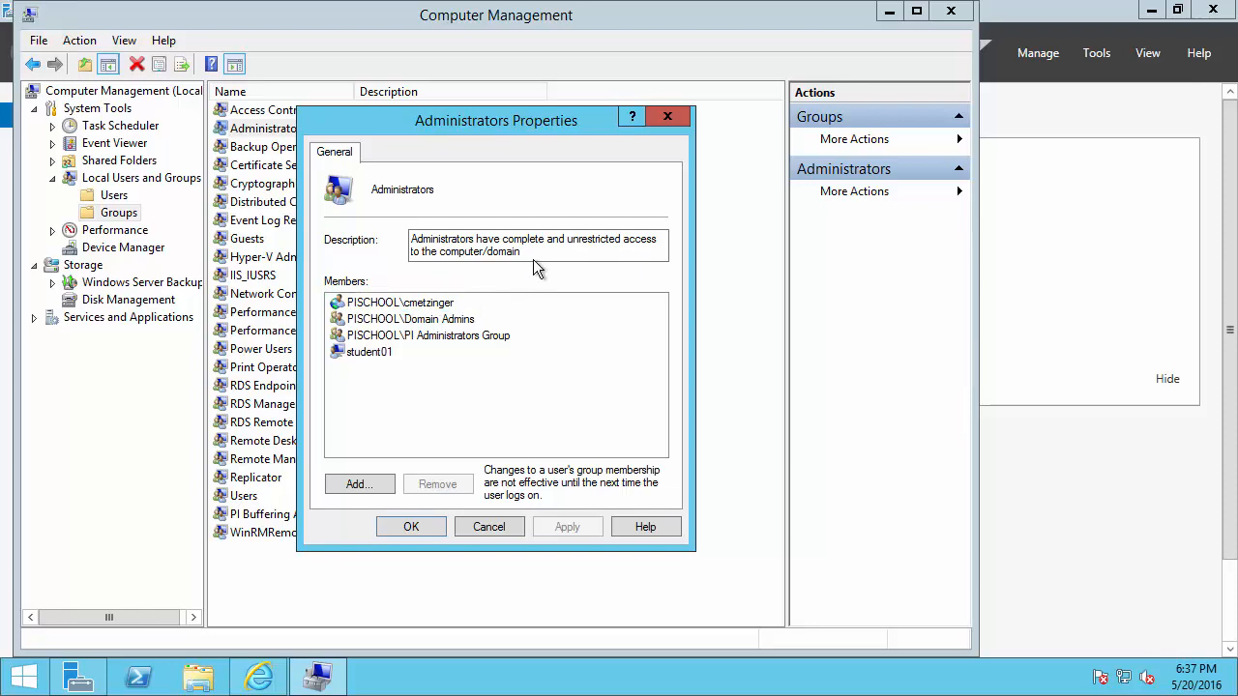
click(672, 122)
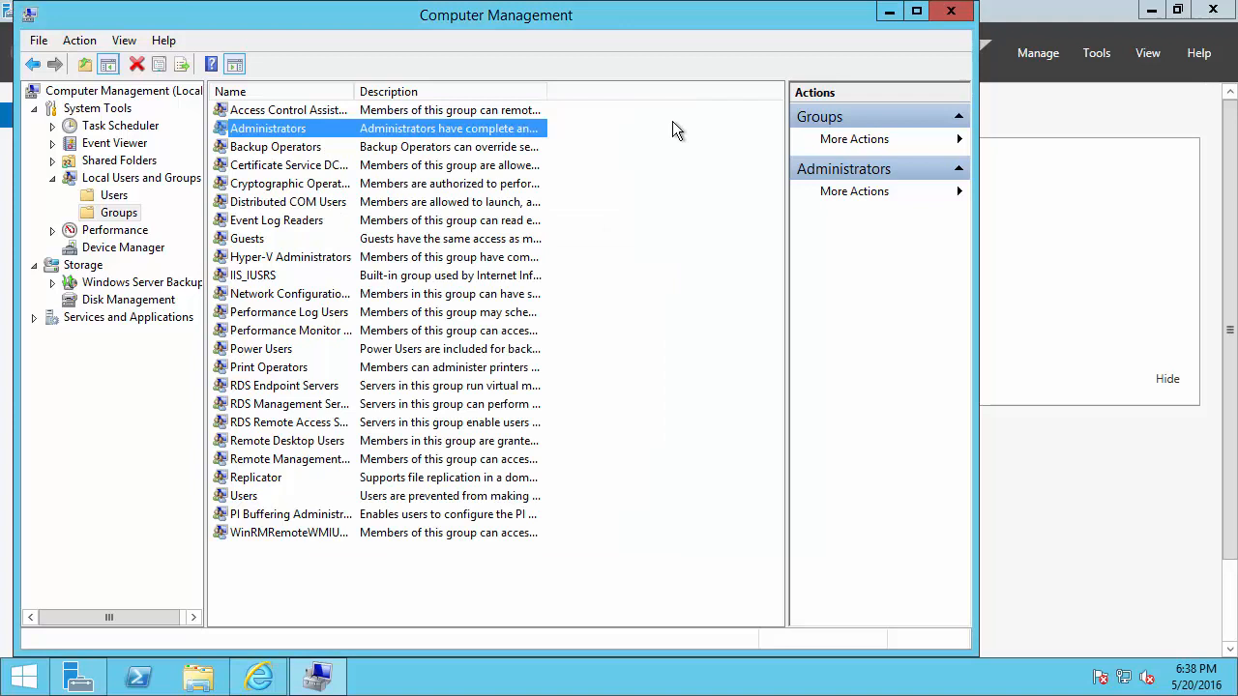
click(951, 12)
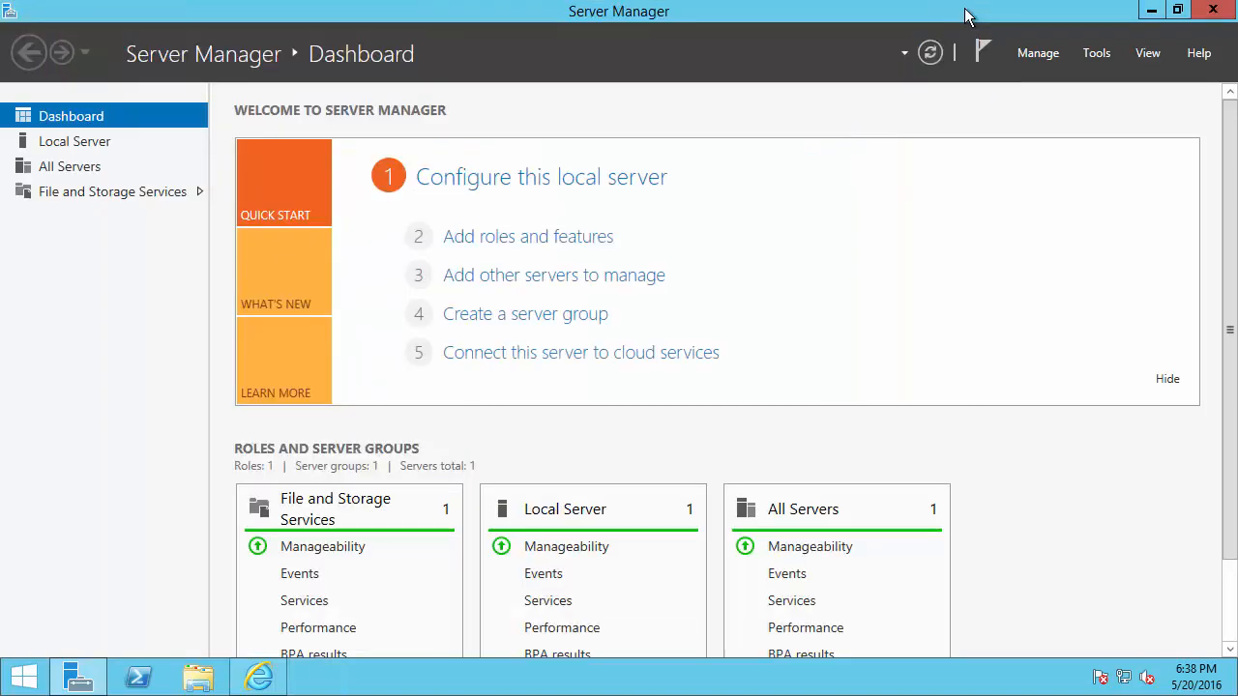
Start a role-based Add Roles and Features install targeting the local server
click(588, 242)
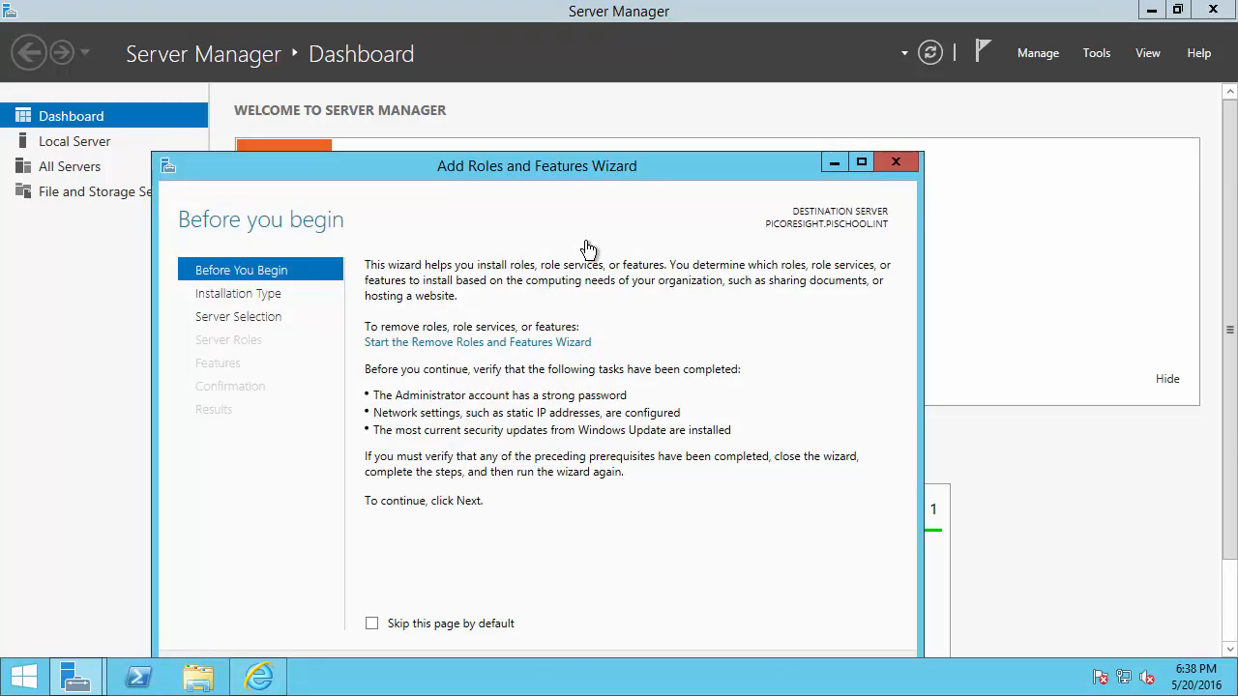
drag(597, 168, 620, 73)
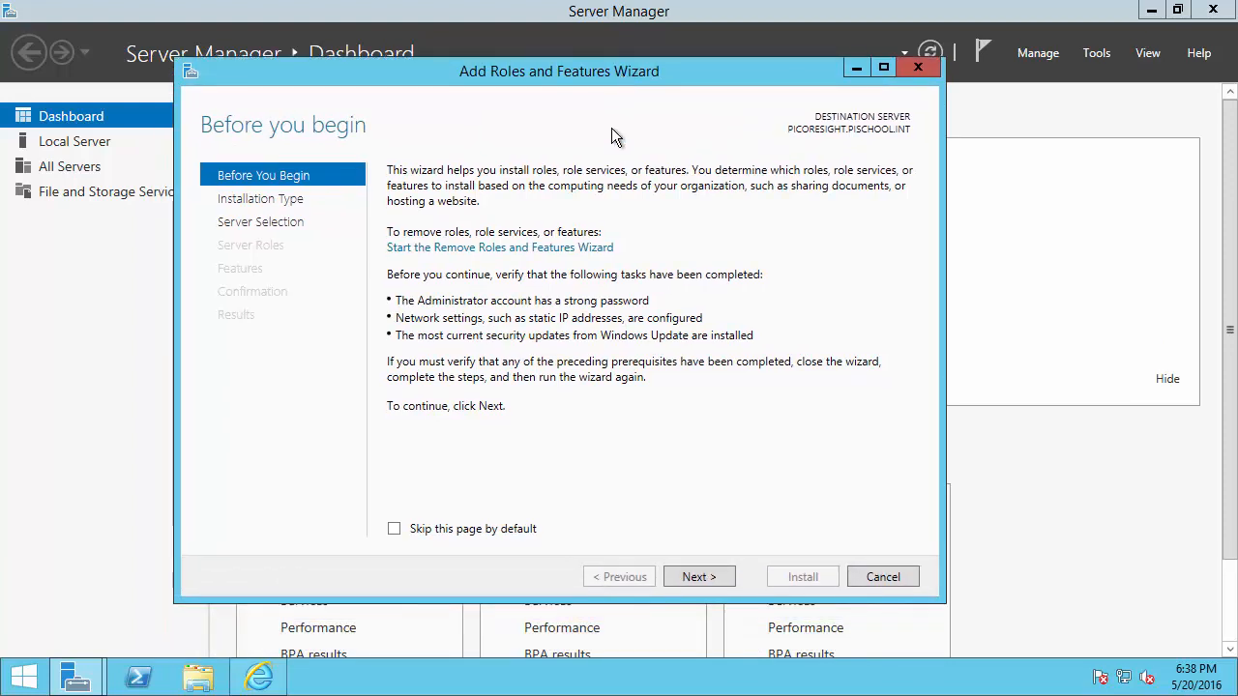
click(695, 575)
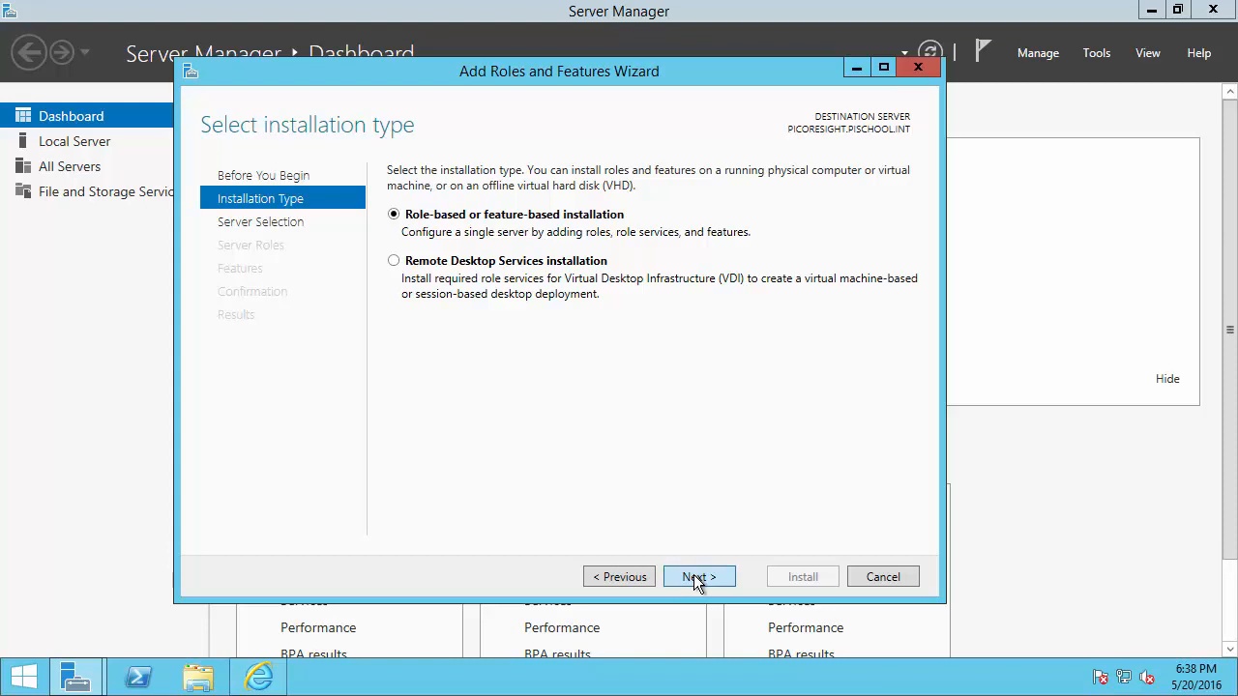
click(694, 577)
click(694, 575)
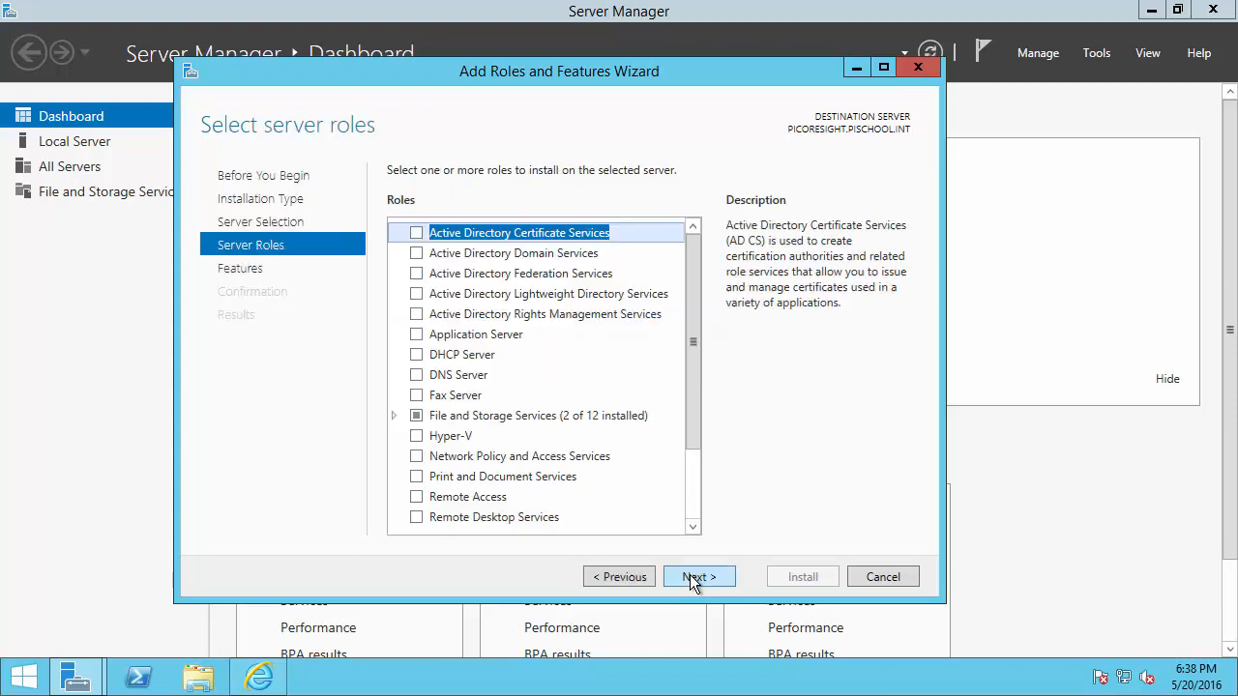
drag(668, 82, 680, 69)
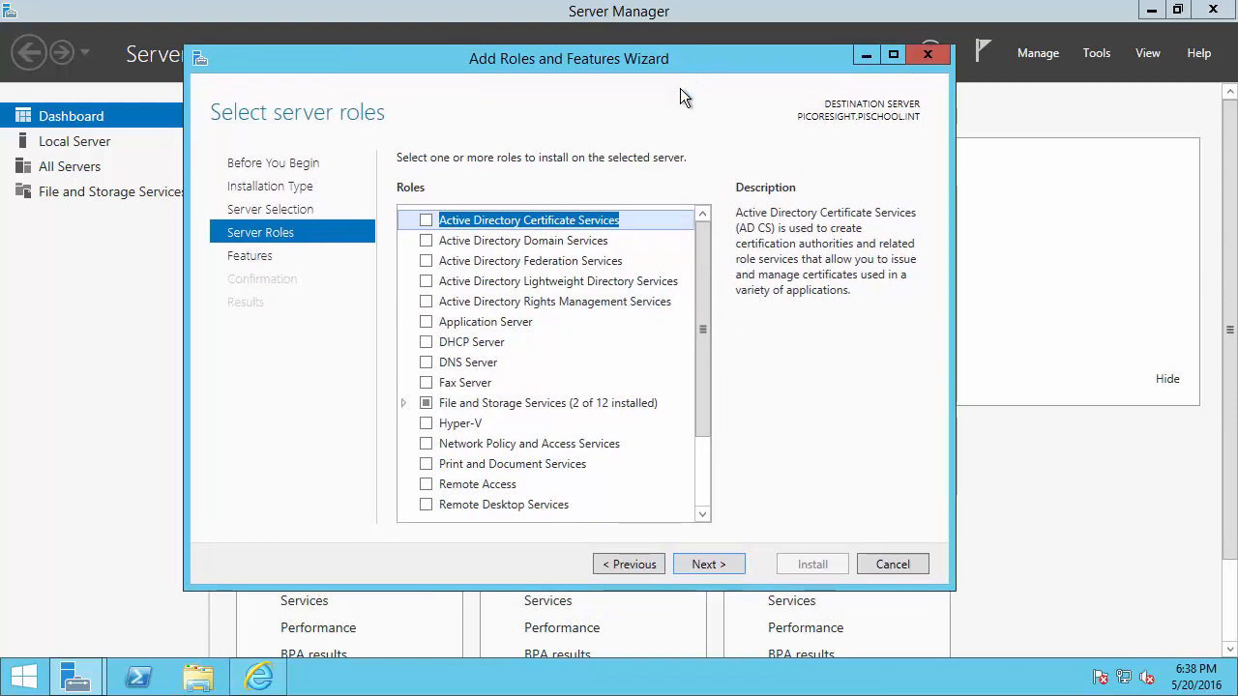
Check Application Server and Web Server (IIS), accepting the IIS management tools
click(427, 323)
drag(702, 318, 702, 420)
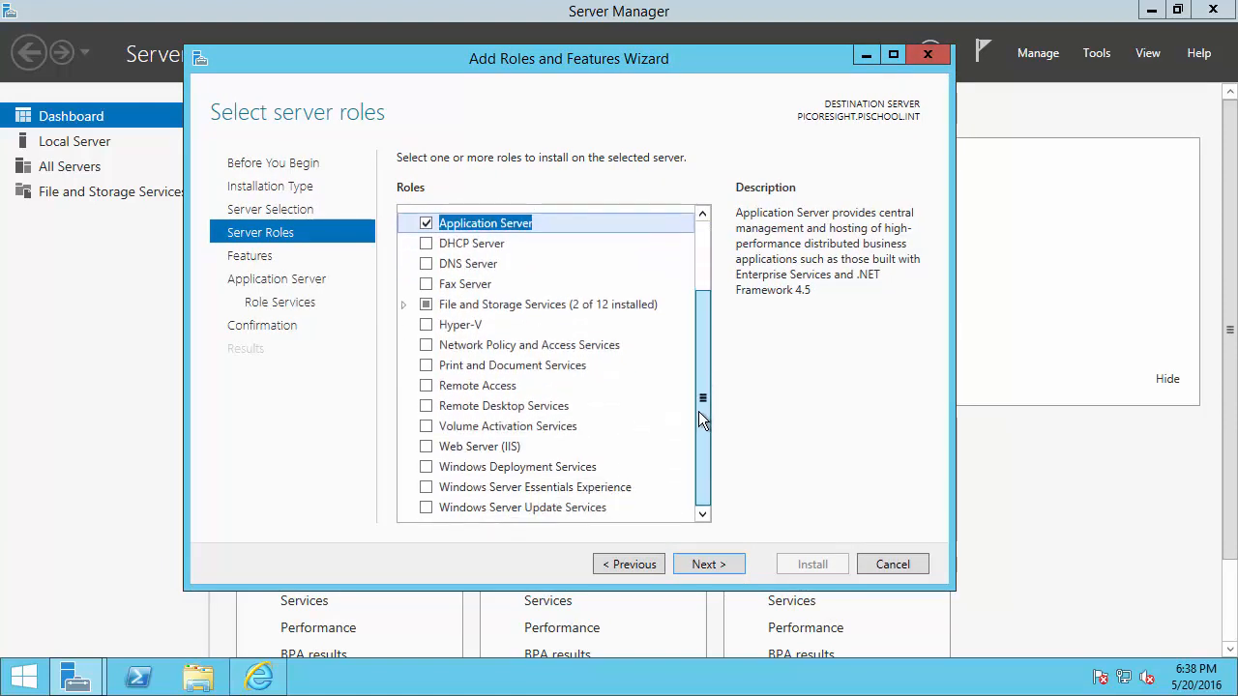
click(426, 446)
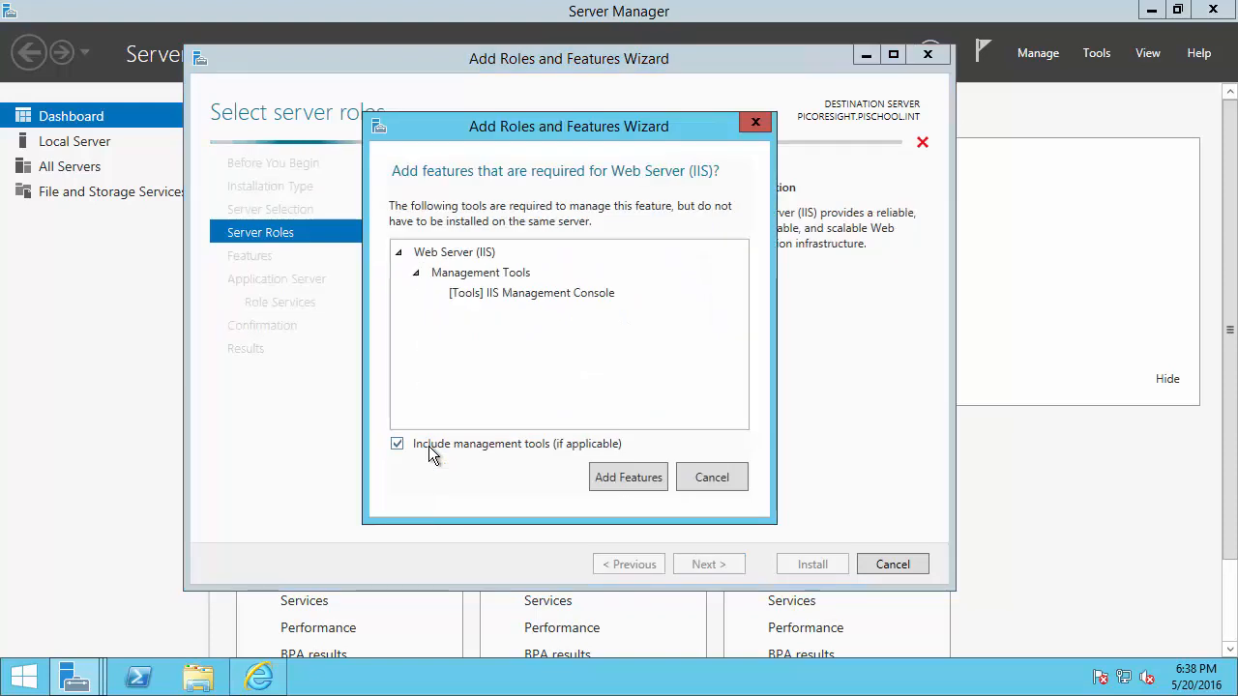
click(622, 478)
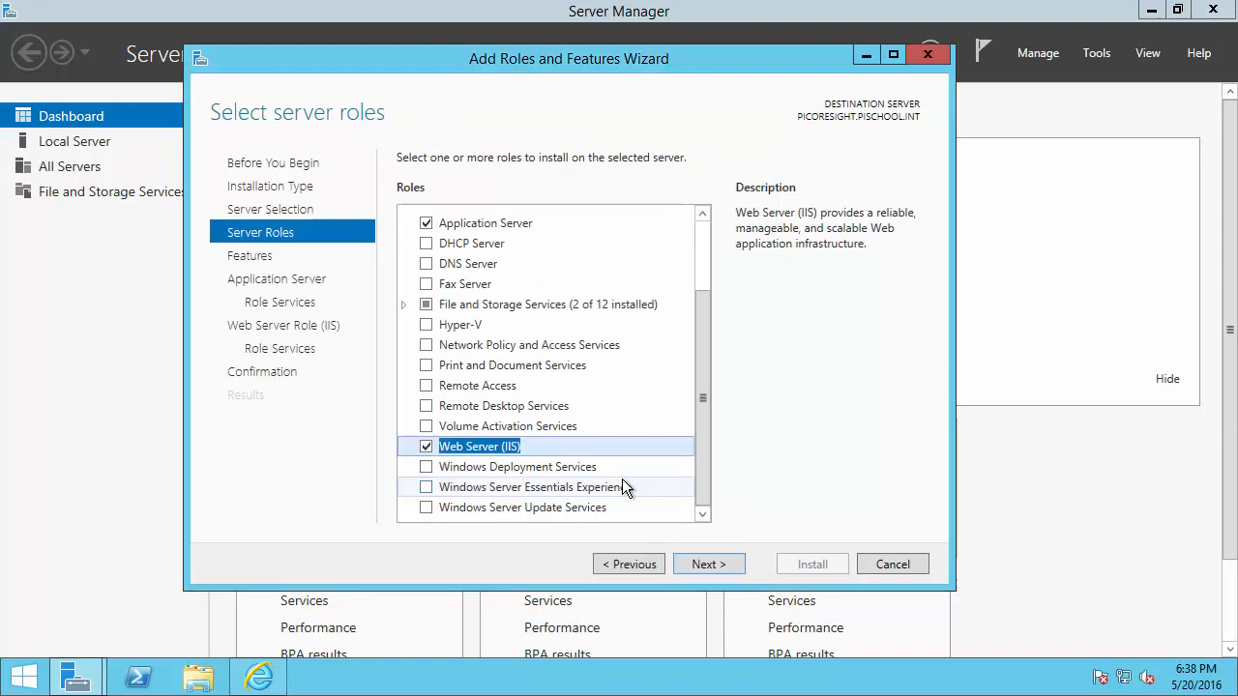
Select Windows Process Activation Service with Process Model, .NET Environment 3.5 and Configuration APIs features
click(708, 560)
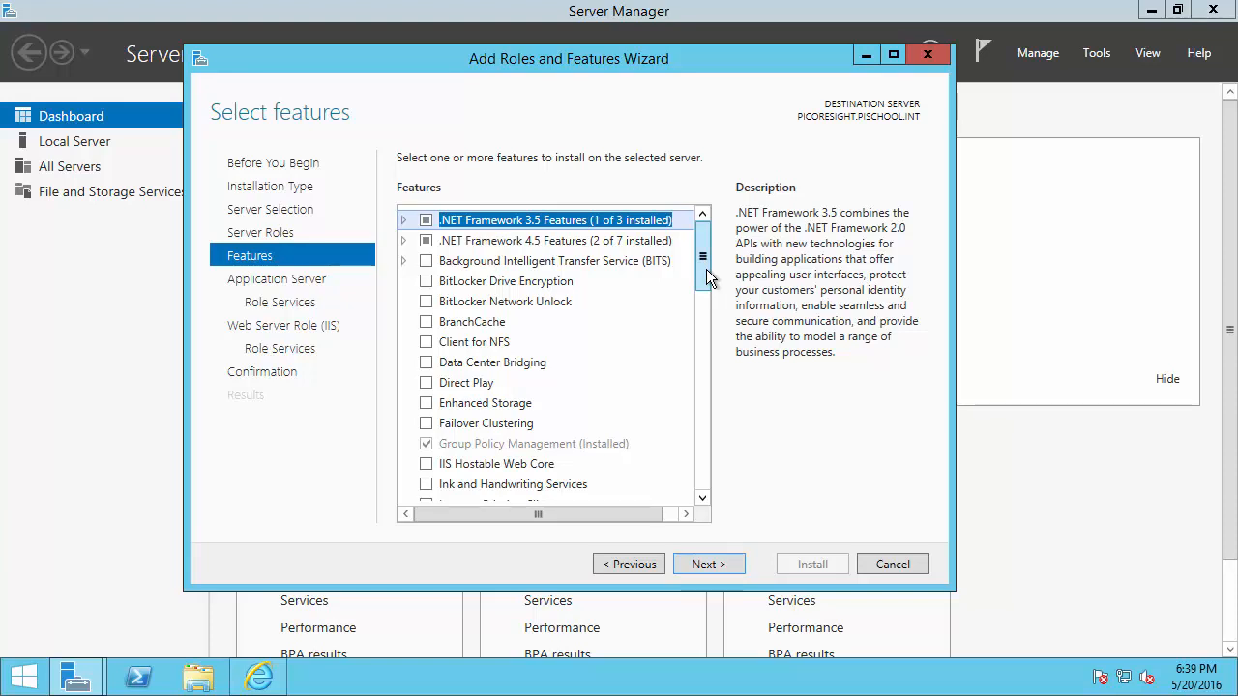
drag(706, 269, 727, 447)
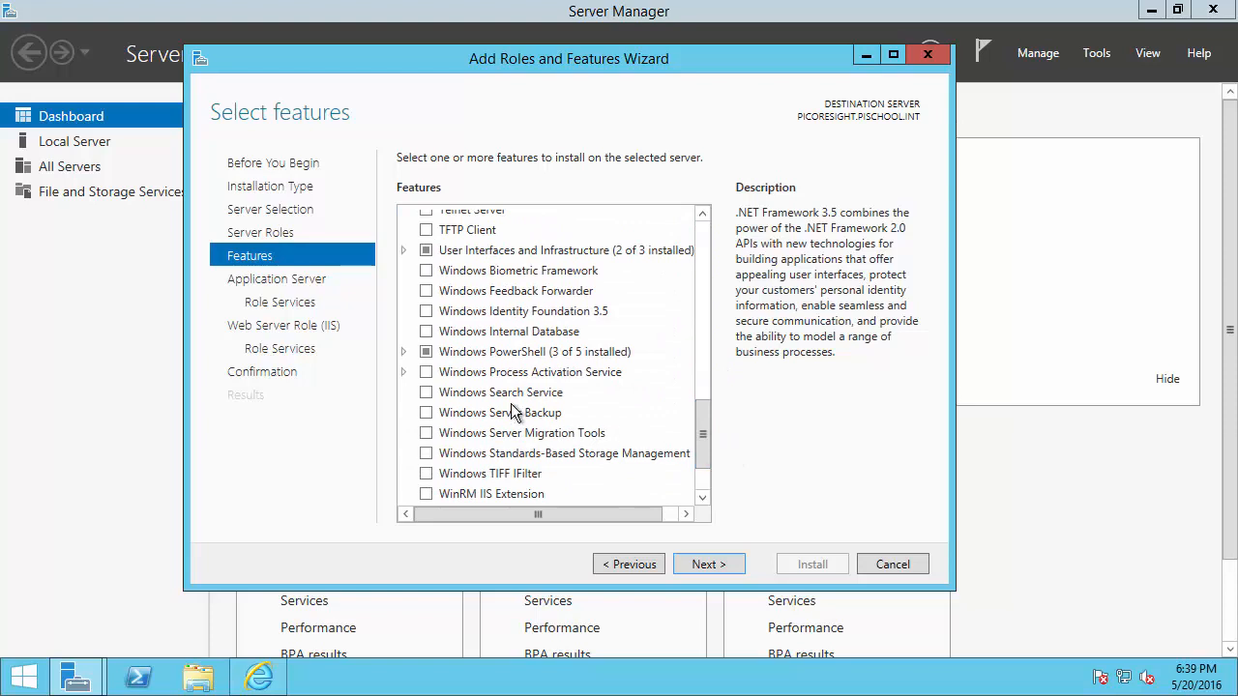
click(402, 373)
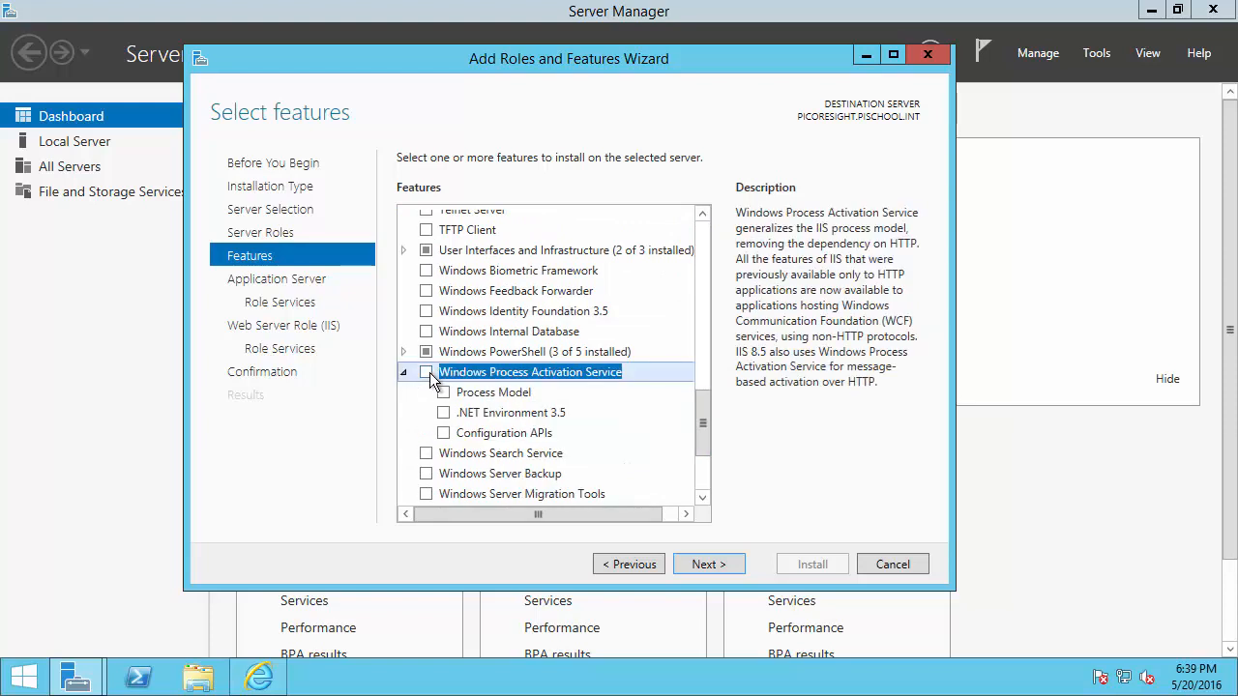
click(426, 372)
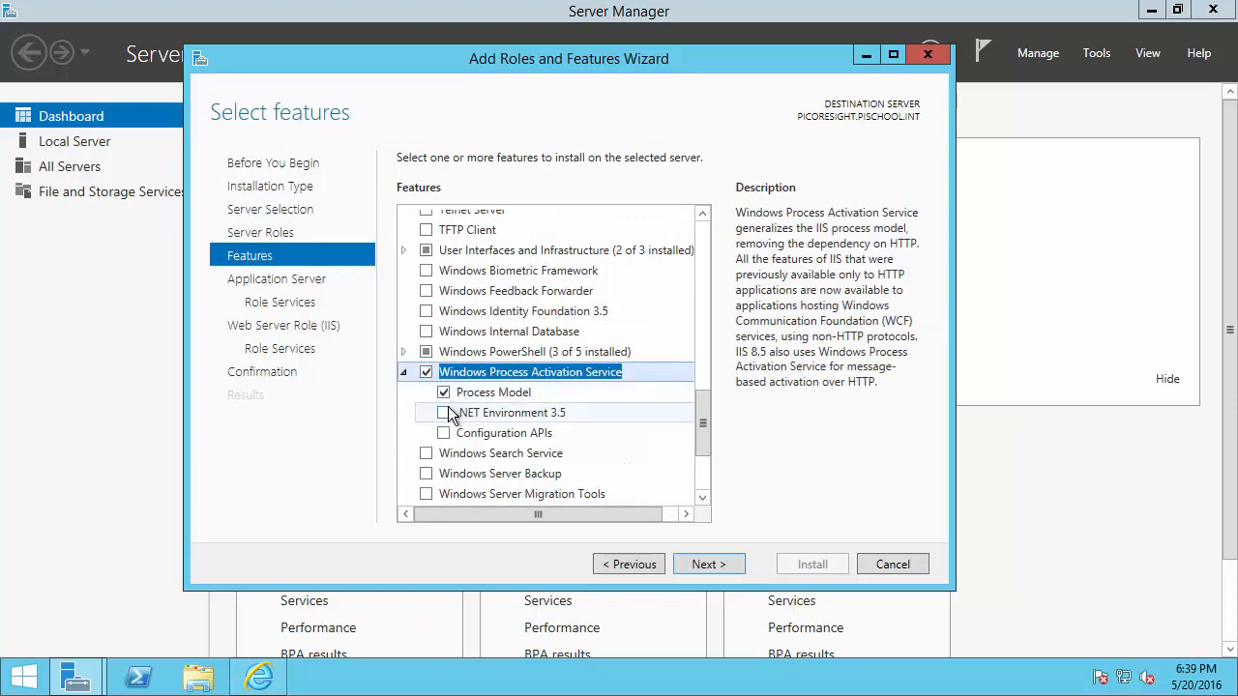
click(444, 413)
click(610, 486)
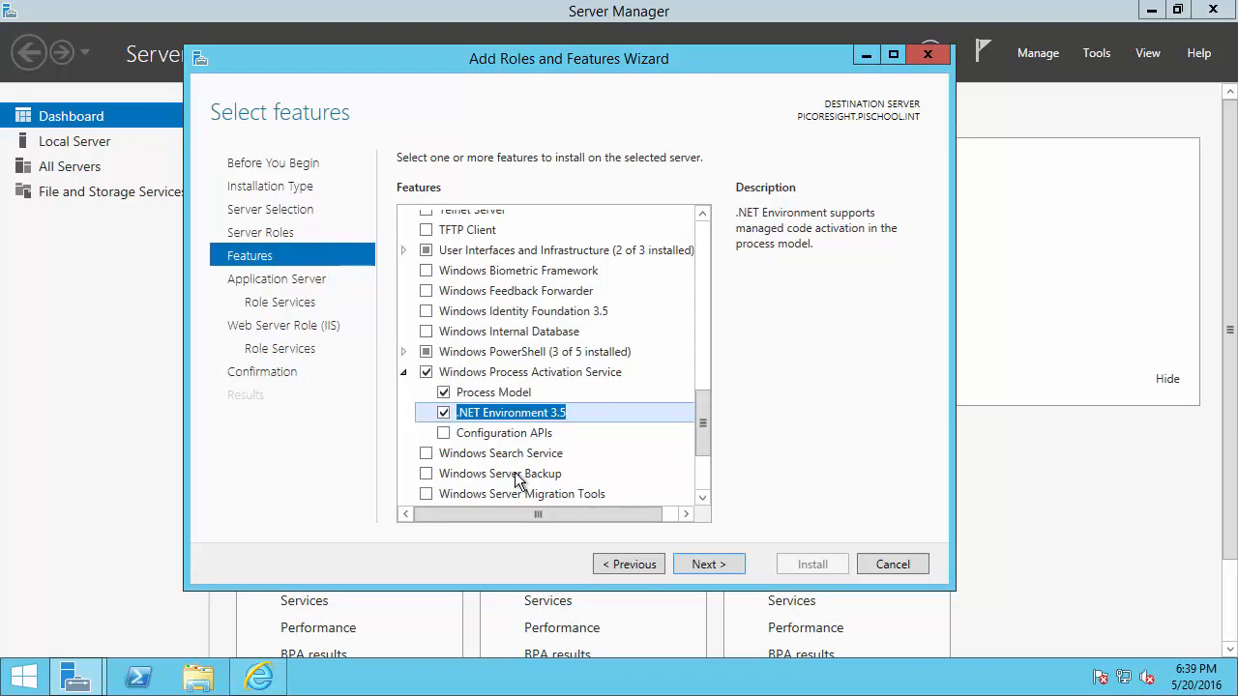
click(443, 434)
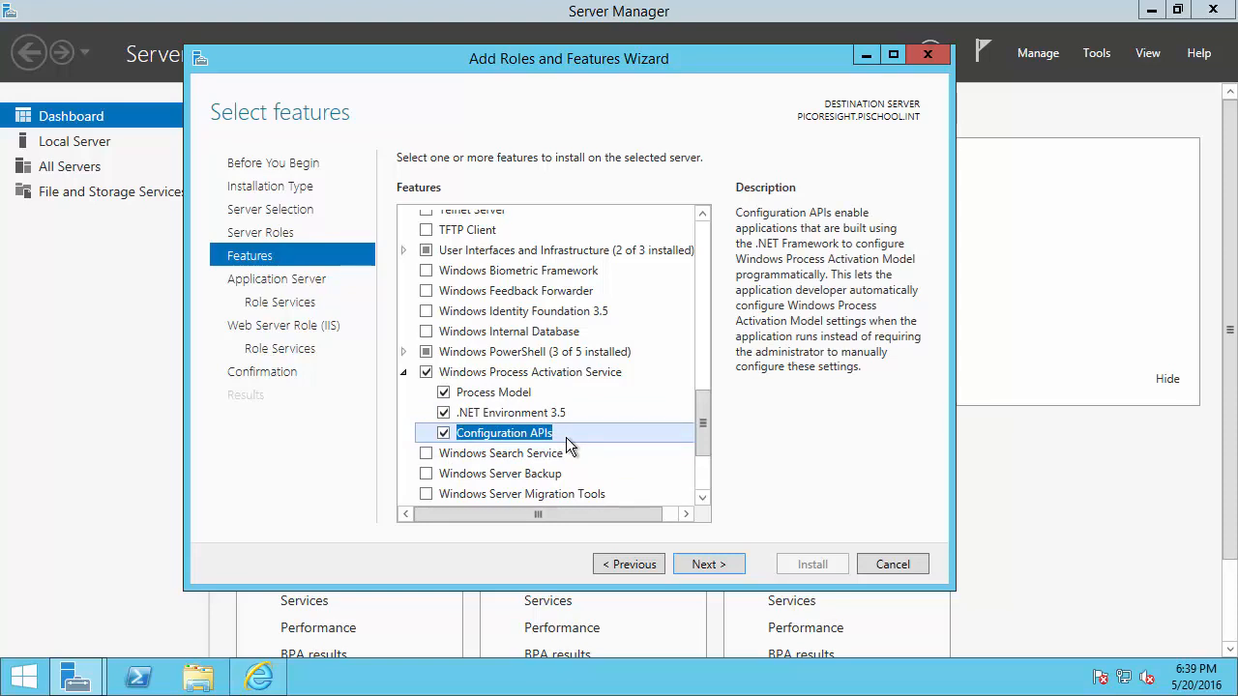
click(712, 567)
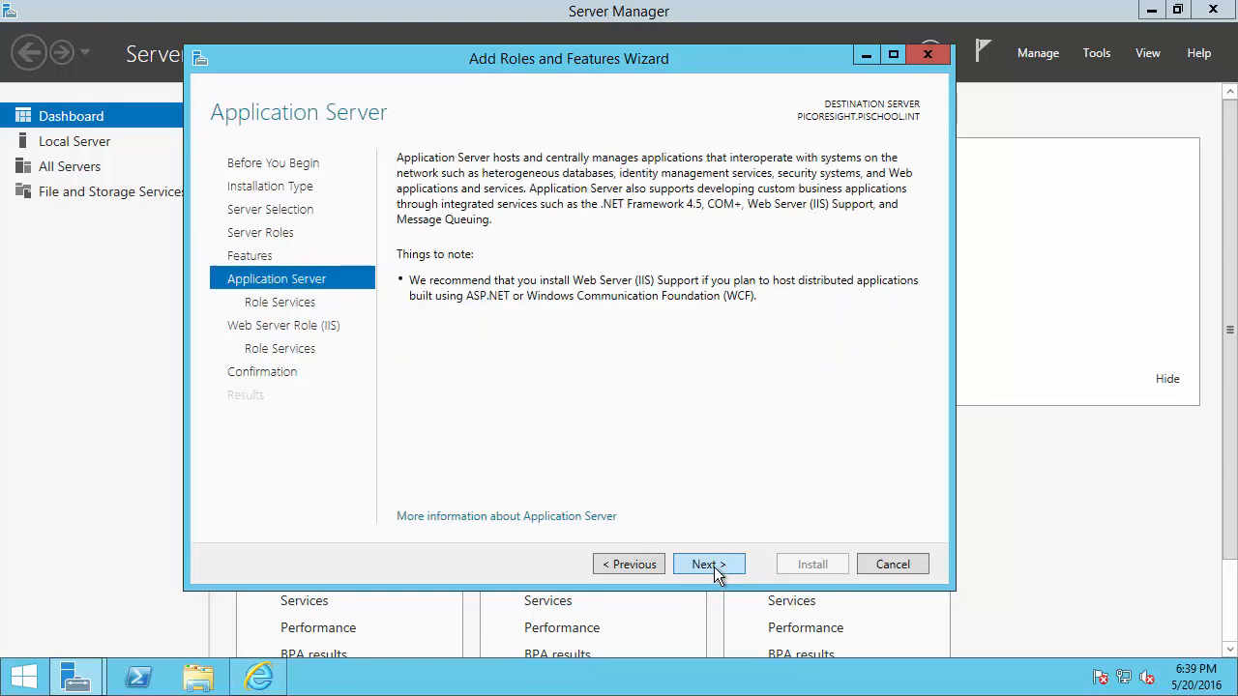
Enable the HTTP Activation and Web Server (IIS) Support role services, accepting their required features
click(714, 567)
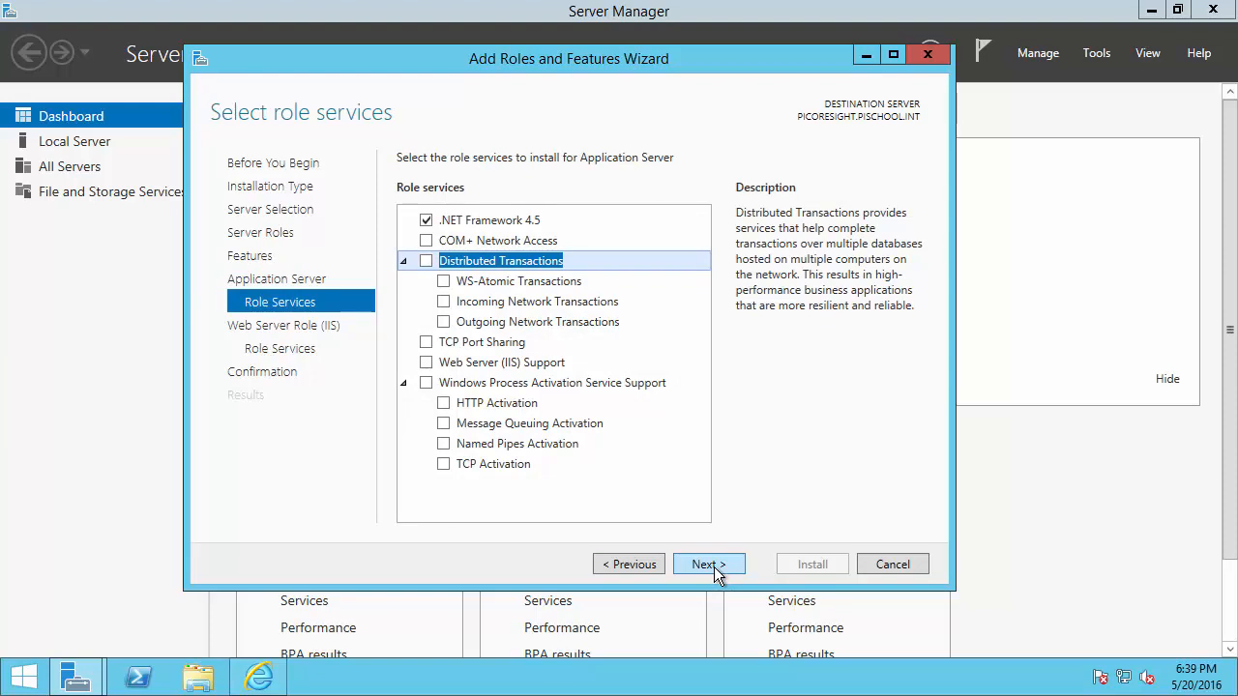
click(554, 221)
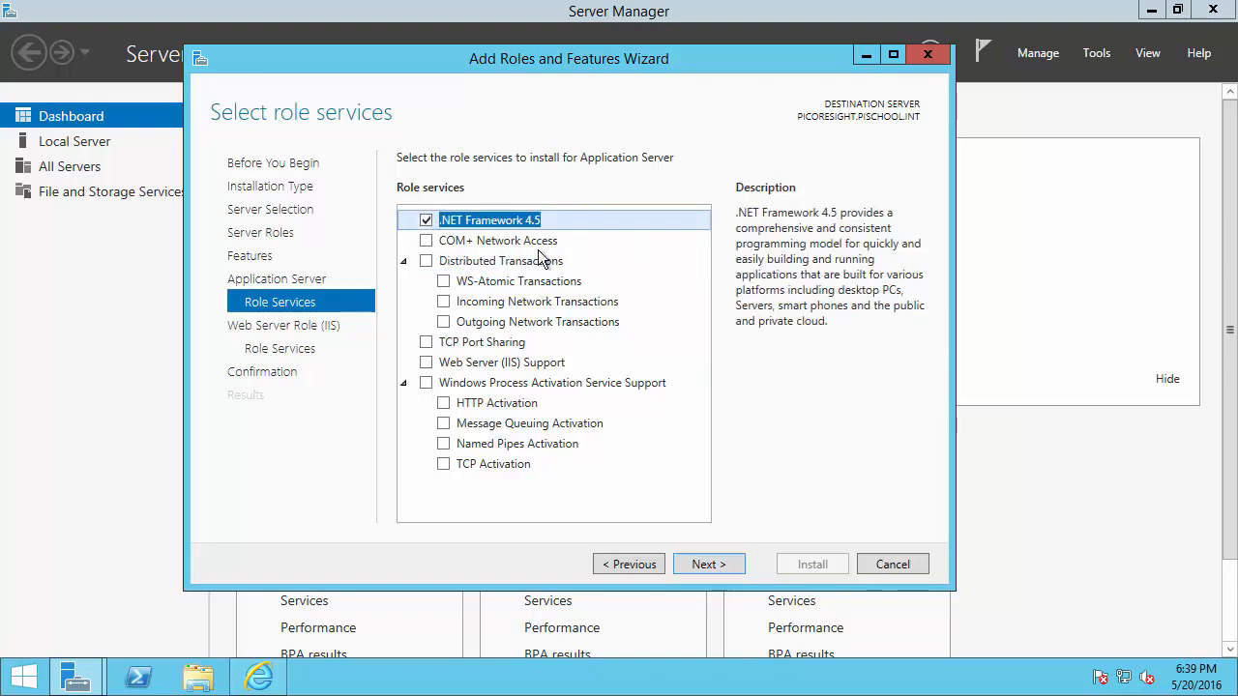
click(427, 384)
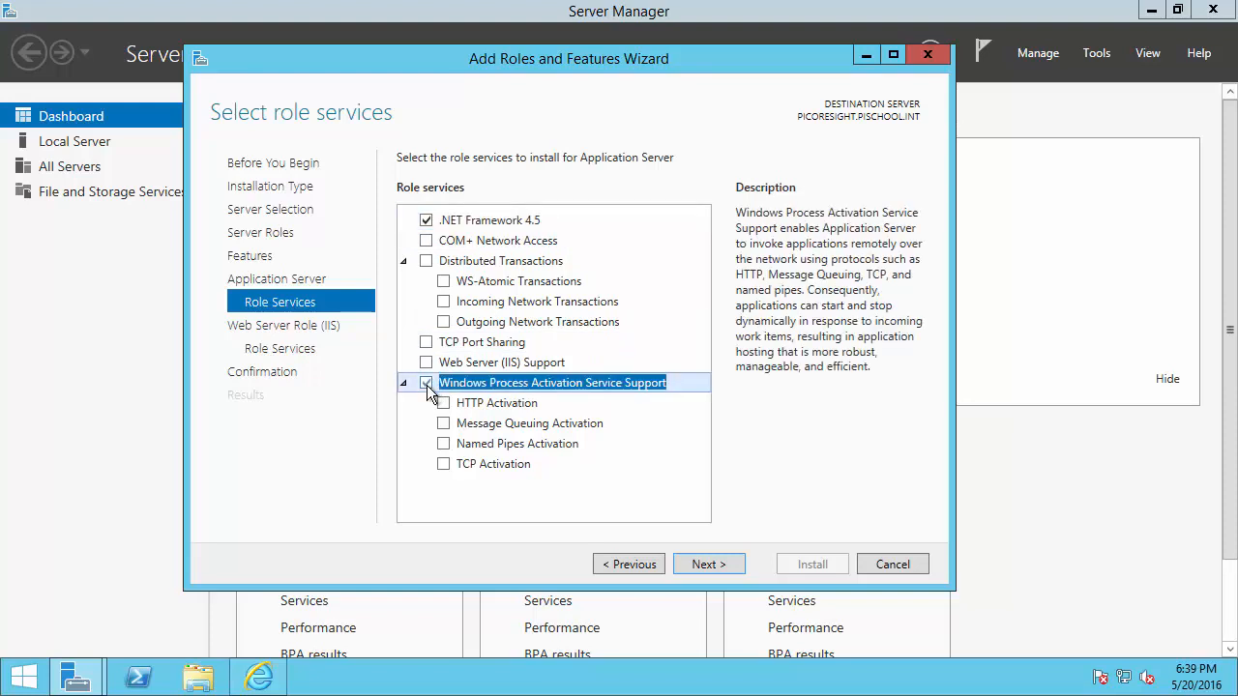
click(445, 402)
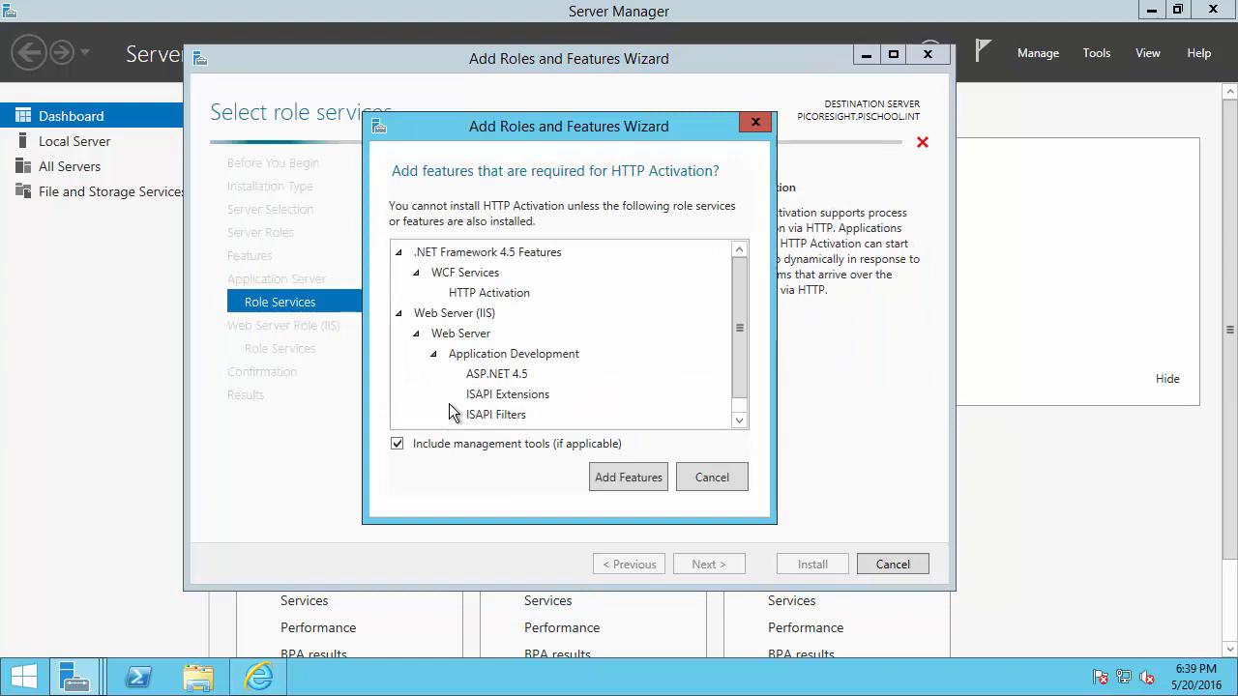
click(625, 479)
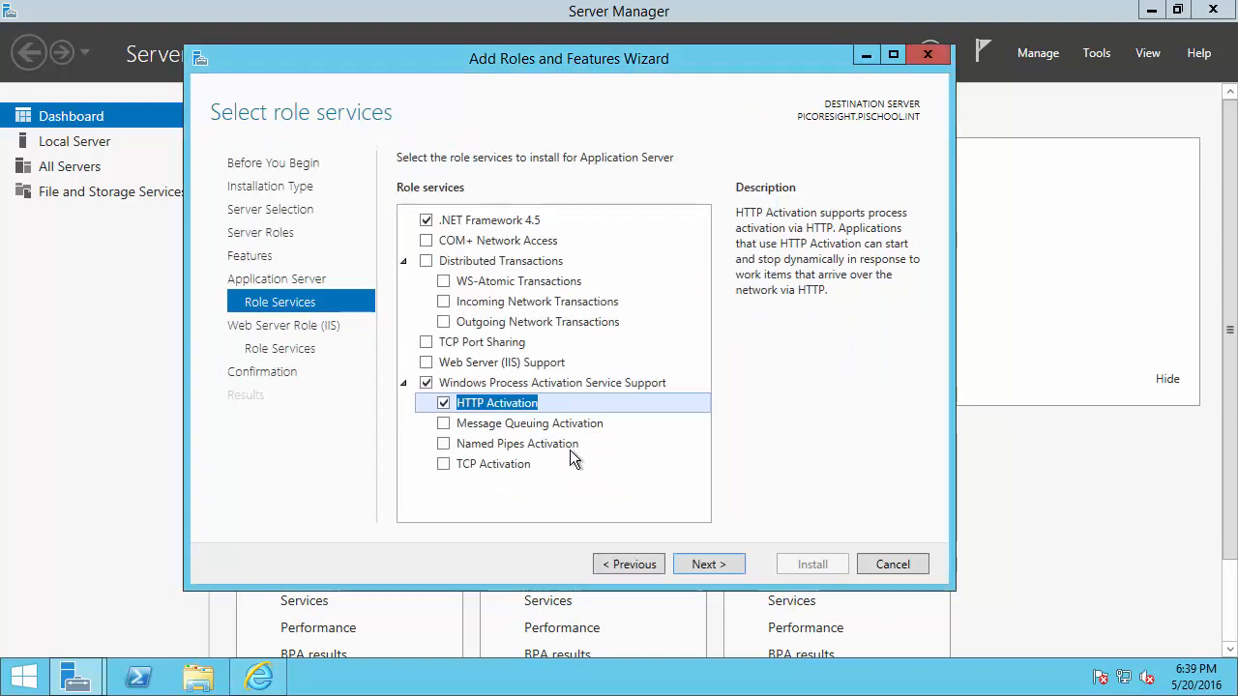
click(427, 362)
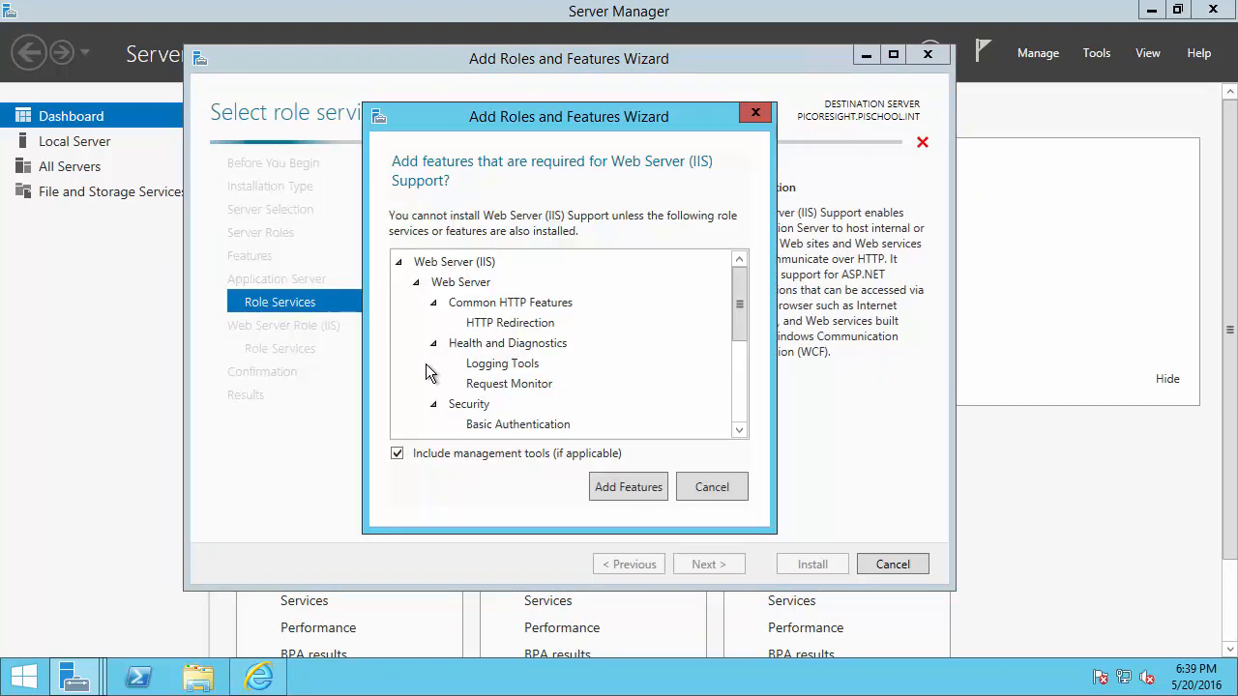
click(614, 486)
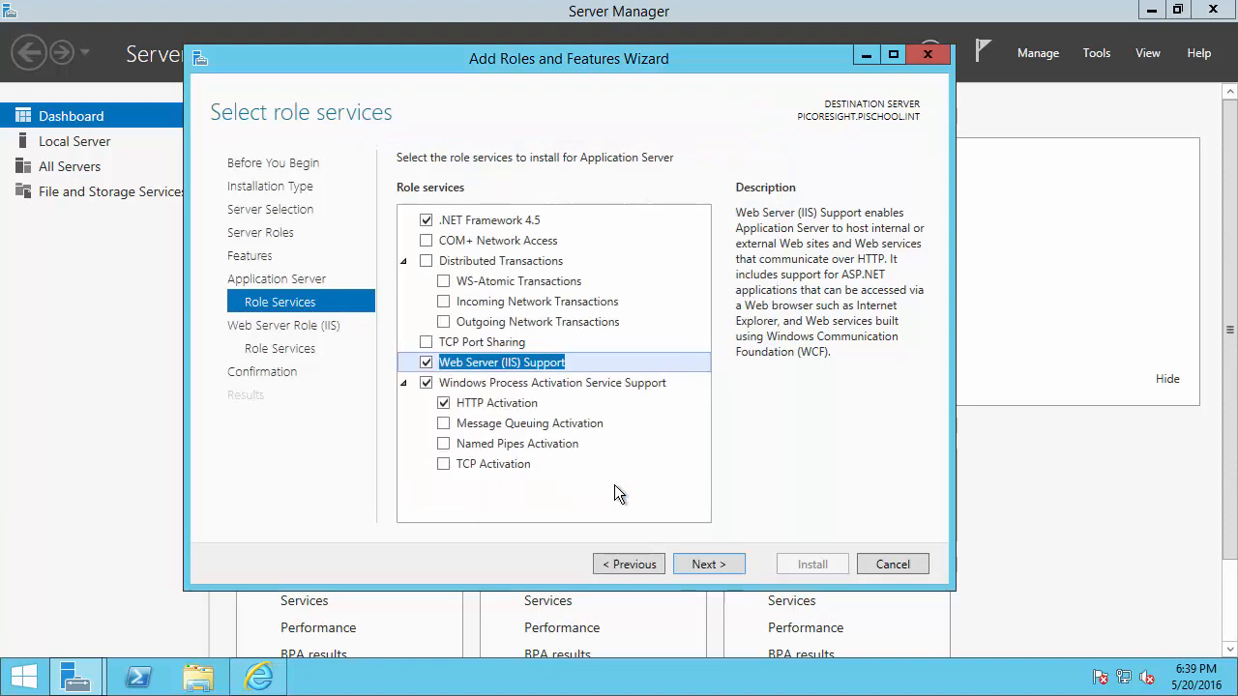
click(708, 566)
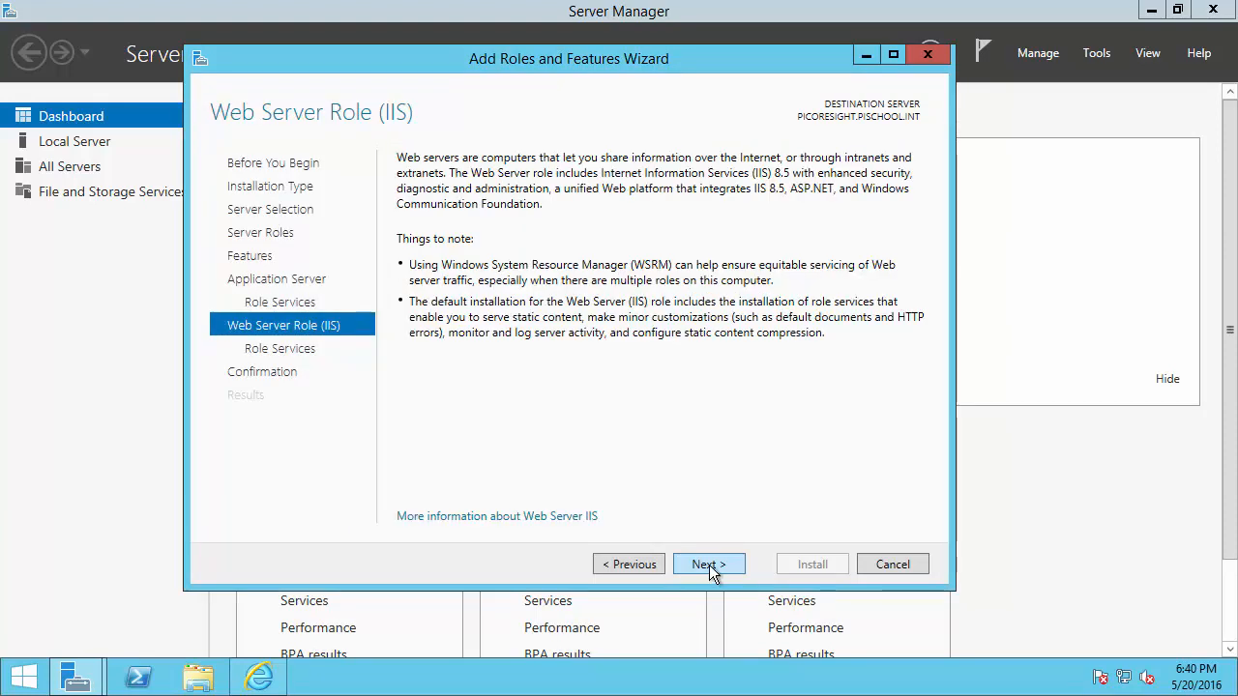
Tick Tracing under Health and Diagnostics and Centralized SSL Certificate Support under Security
click(709, 565)
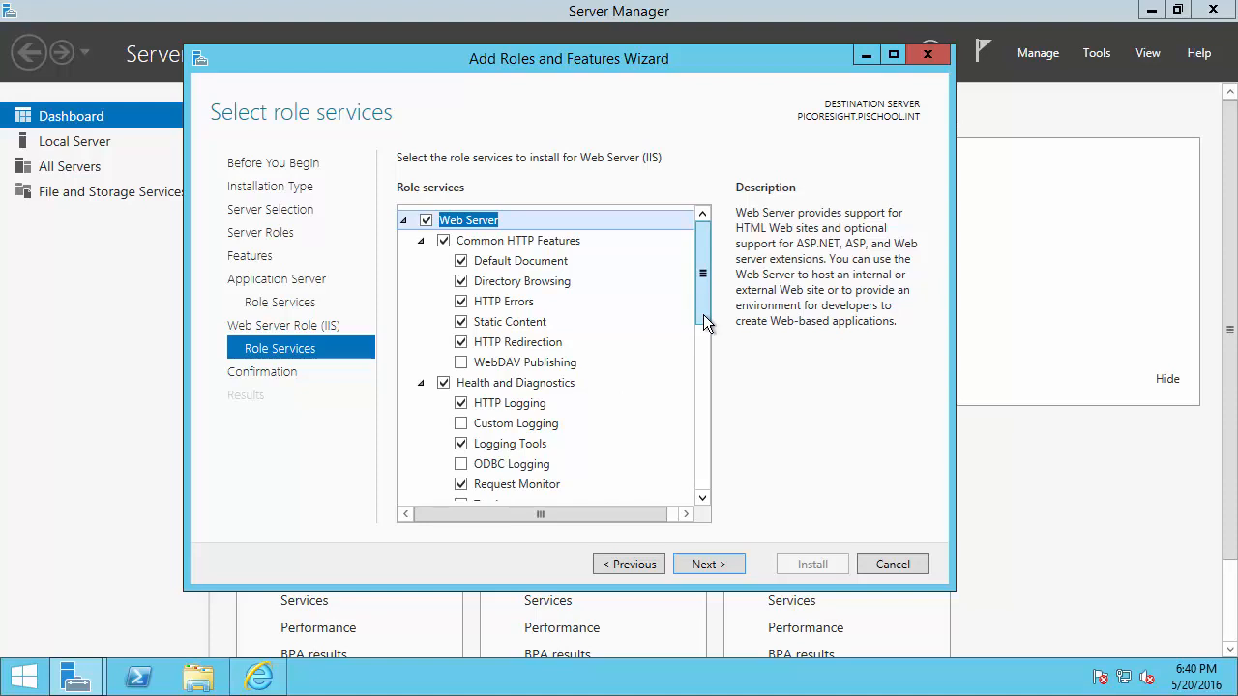
scroll(703, 324, down, 1)
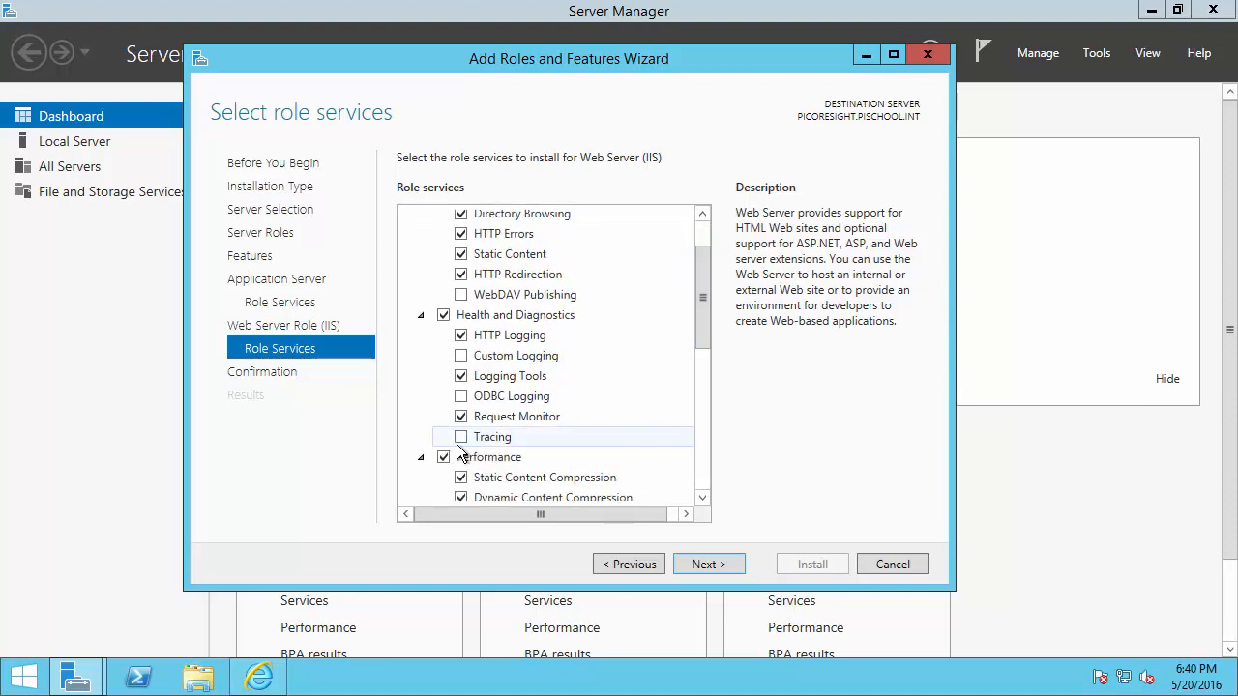
click(466, 439)
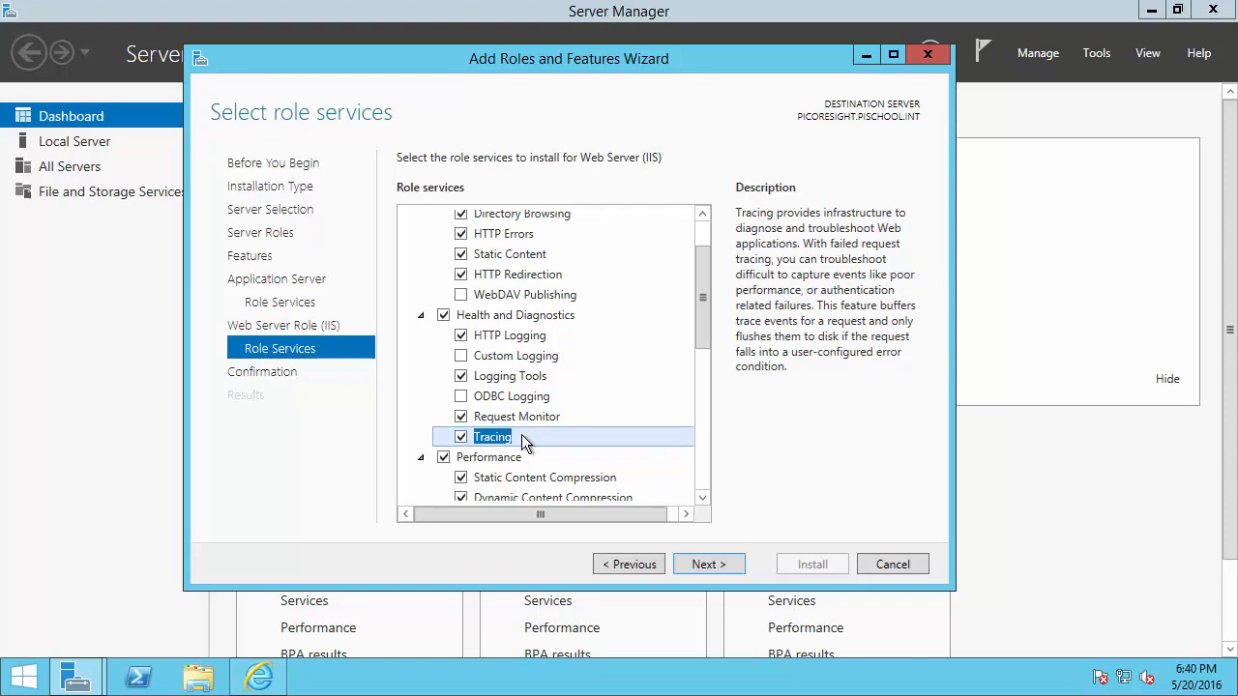
drag(702, 316, 702, 370)
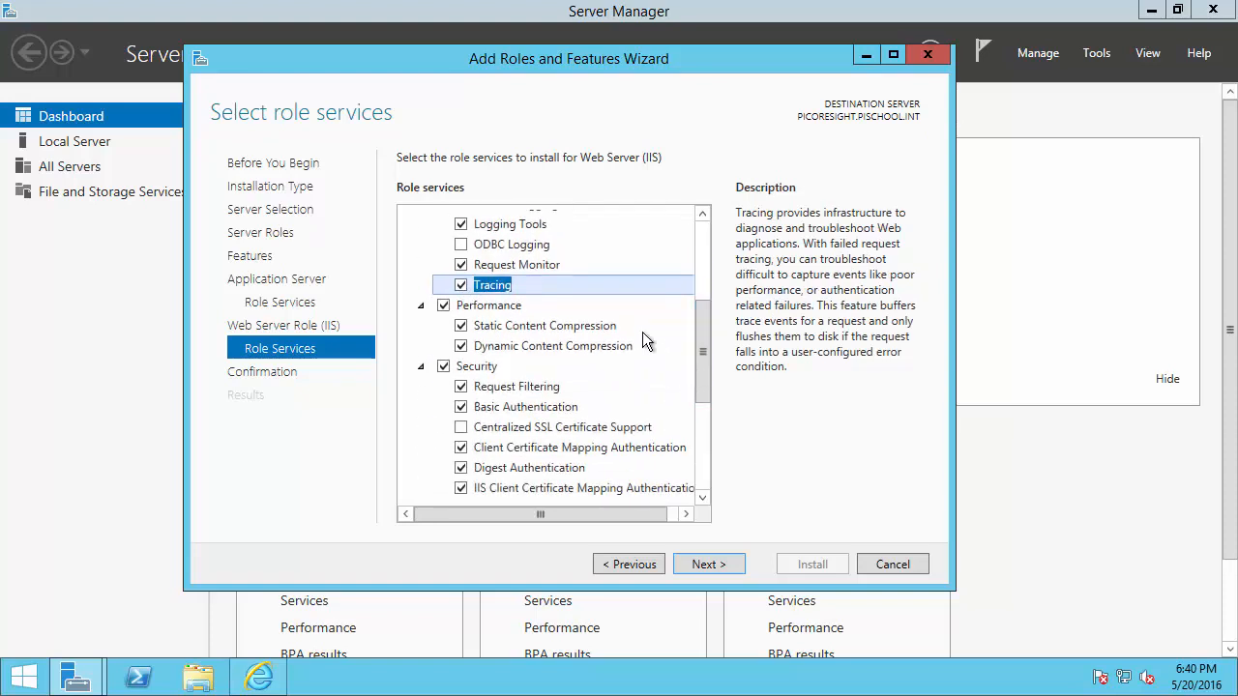
drag(642, 331, 684, 328)
key(Escape)
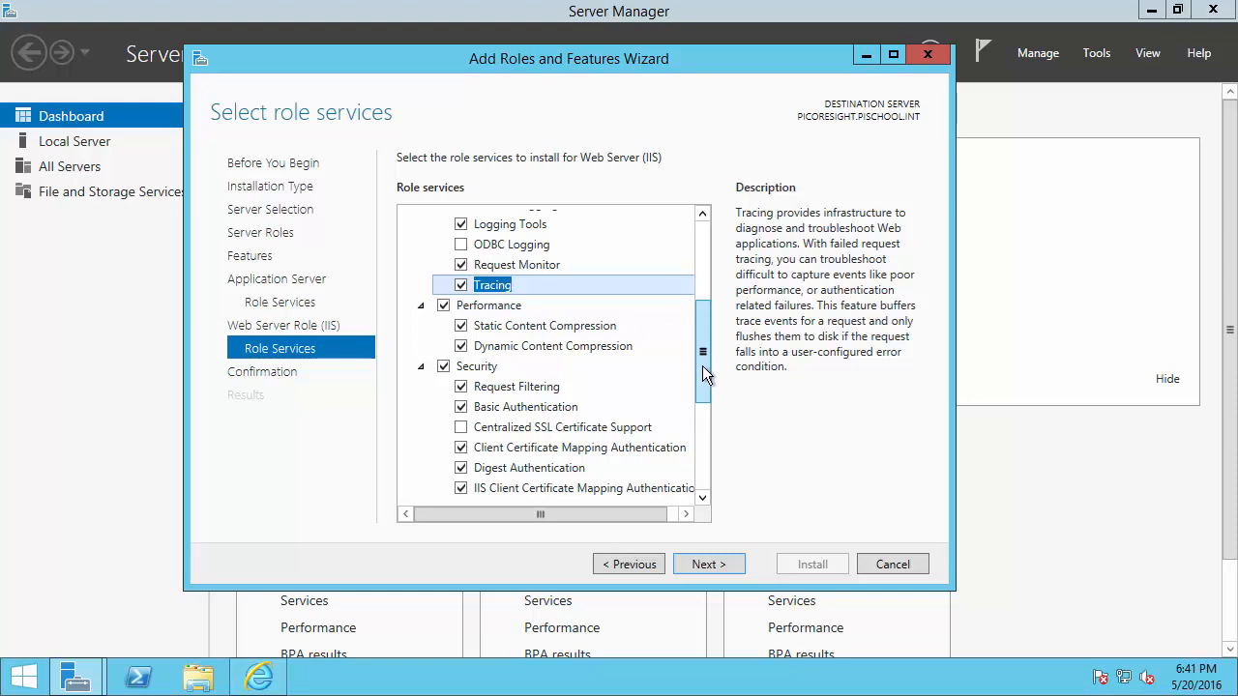
drag(703, 367, 701, 401)
click(462, 342)
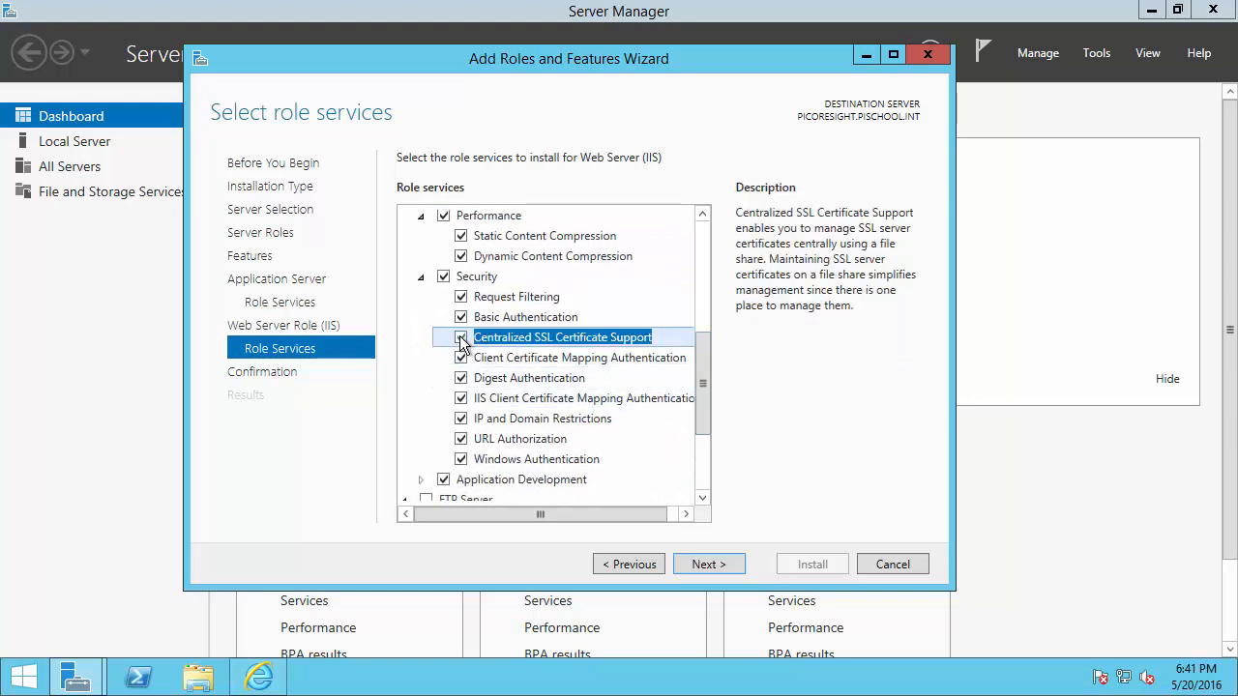
drag(705, 370, 702, 435)
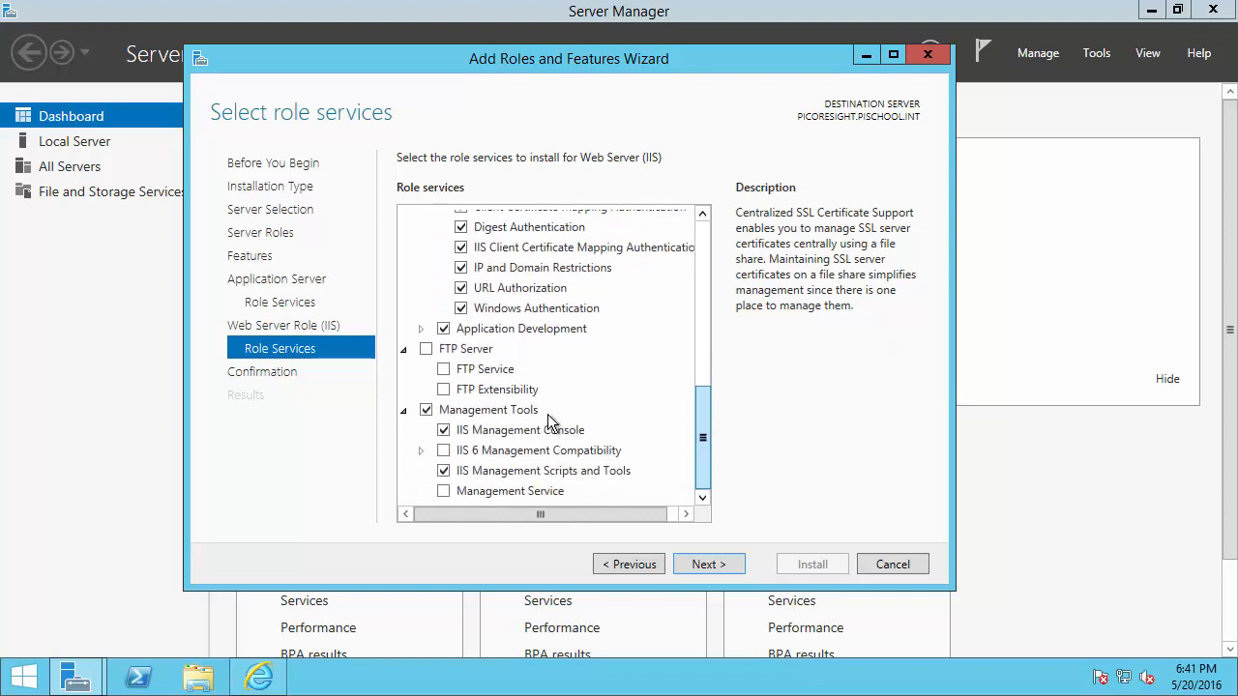
Expand Application Development, tick Management Service under Management Tools, and advance to the confirmation page
click(419, 330)
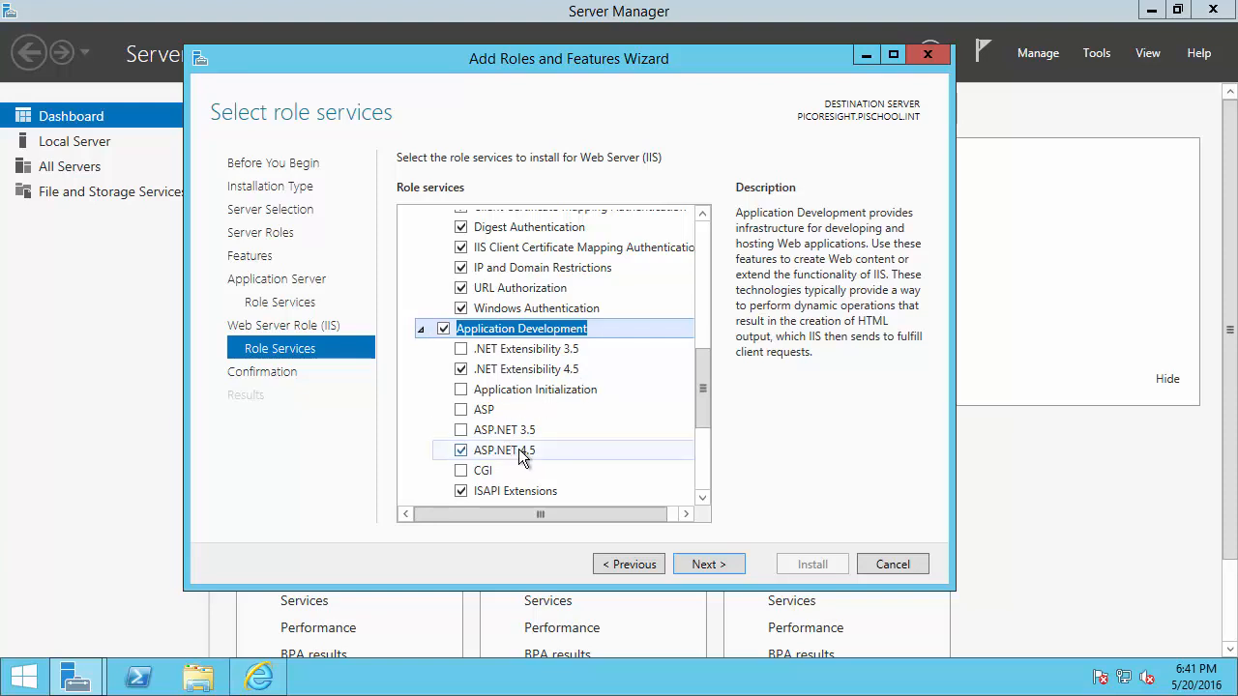
click(703, 498)
click(703, 498)
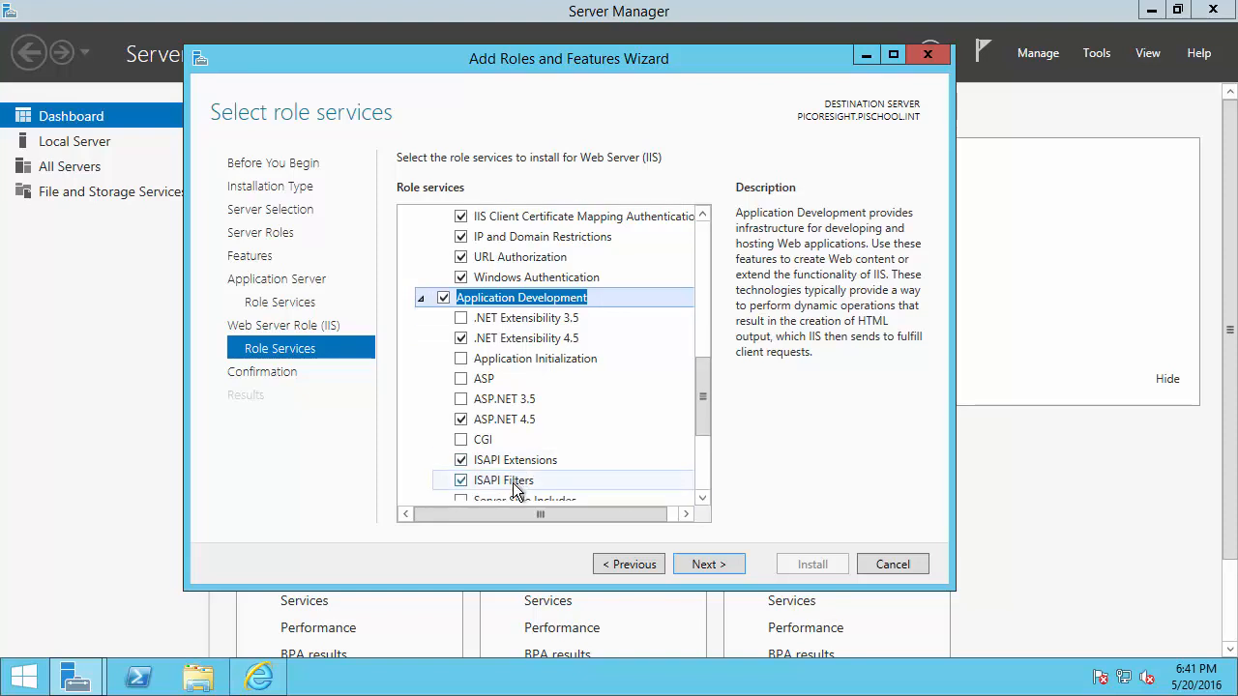
drag(705, 394, 704, 453)
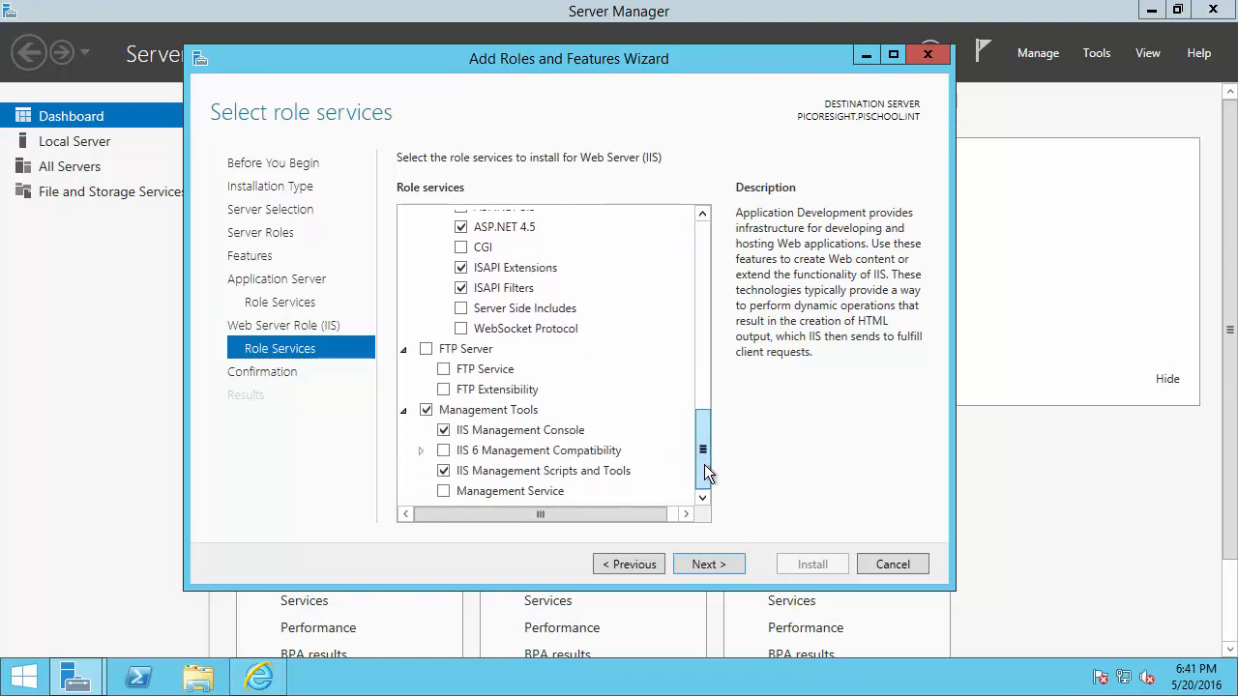
click(580, 431)
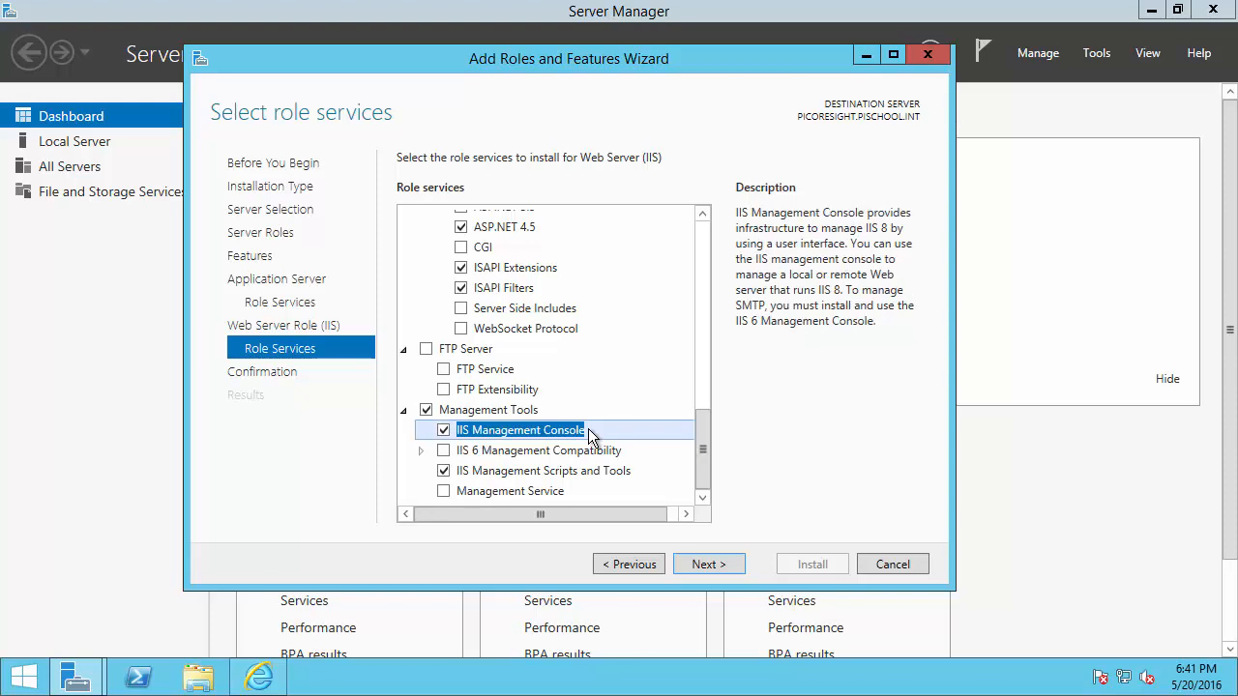
click(444, 490)
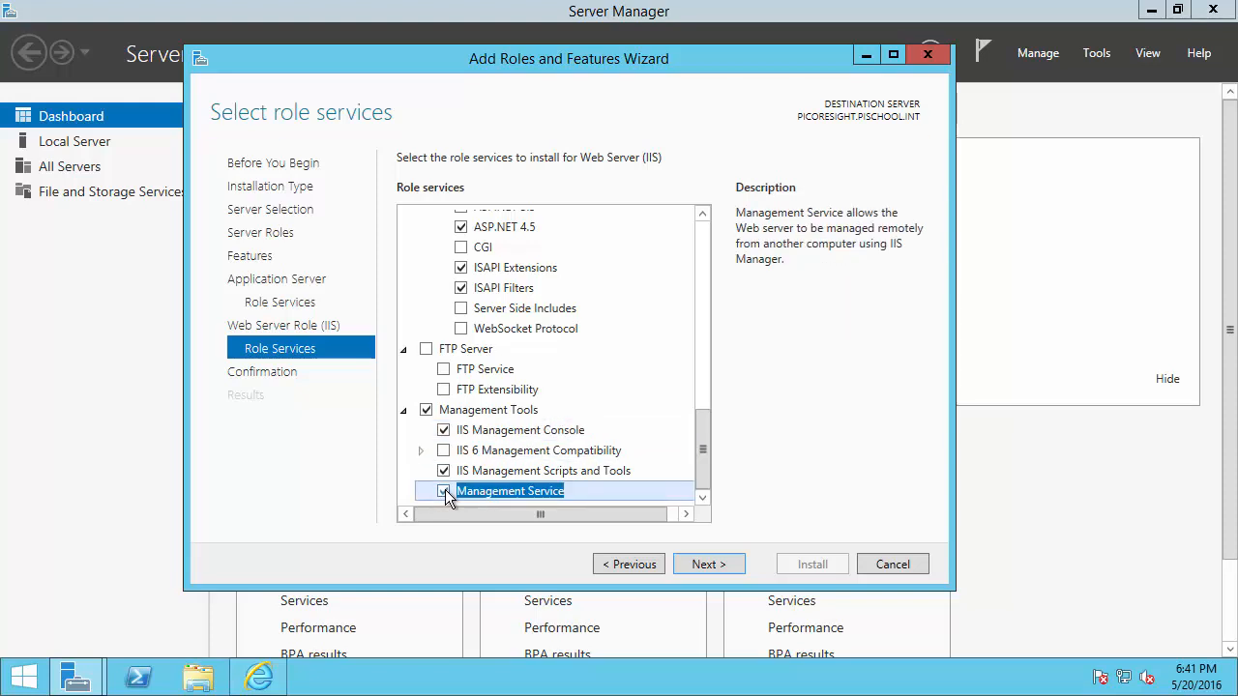
click(716, 563)
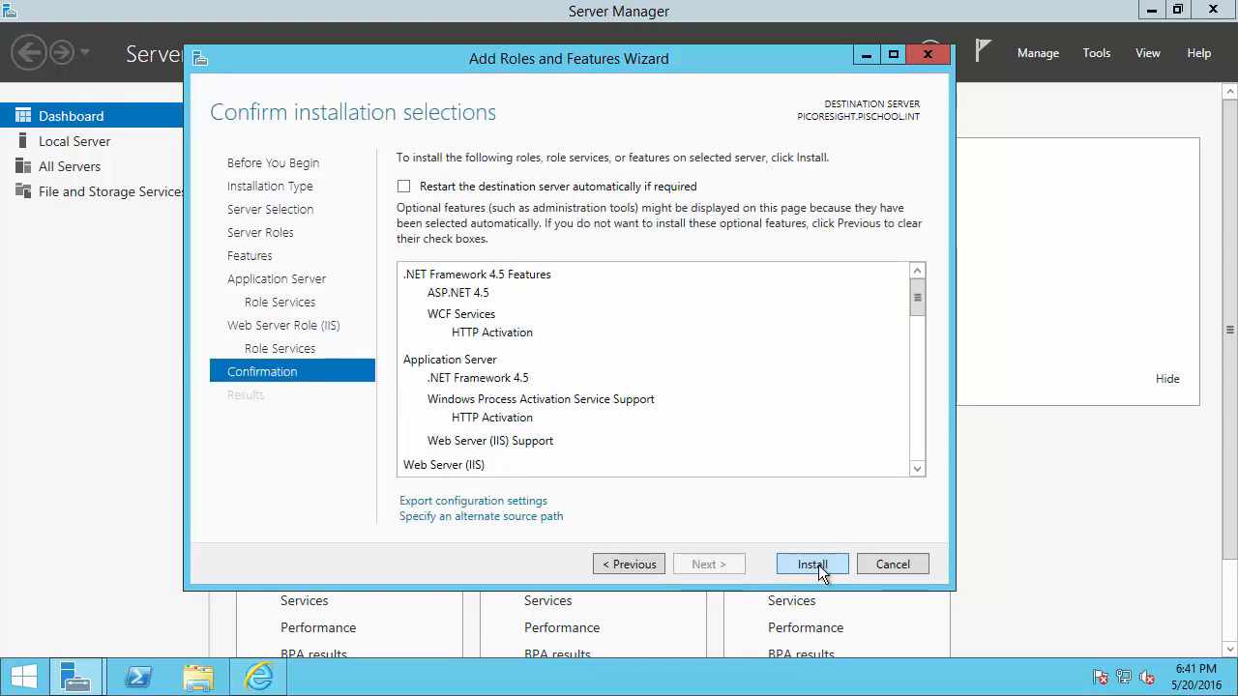
Install the selected IIS role services, close the wizard and Server Manager, and return to Internet Explorer
click(812, 564)
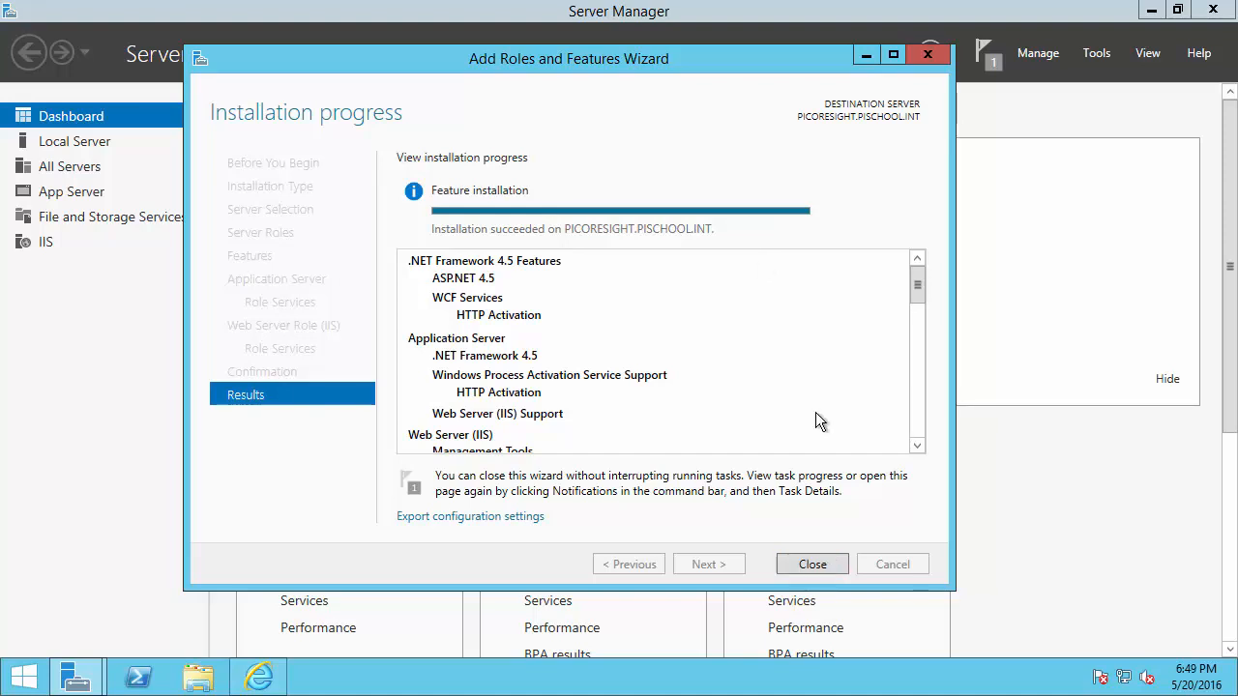
click(812, 563)
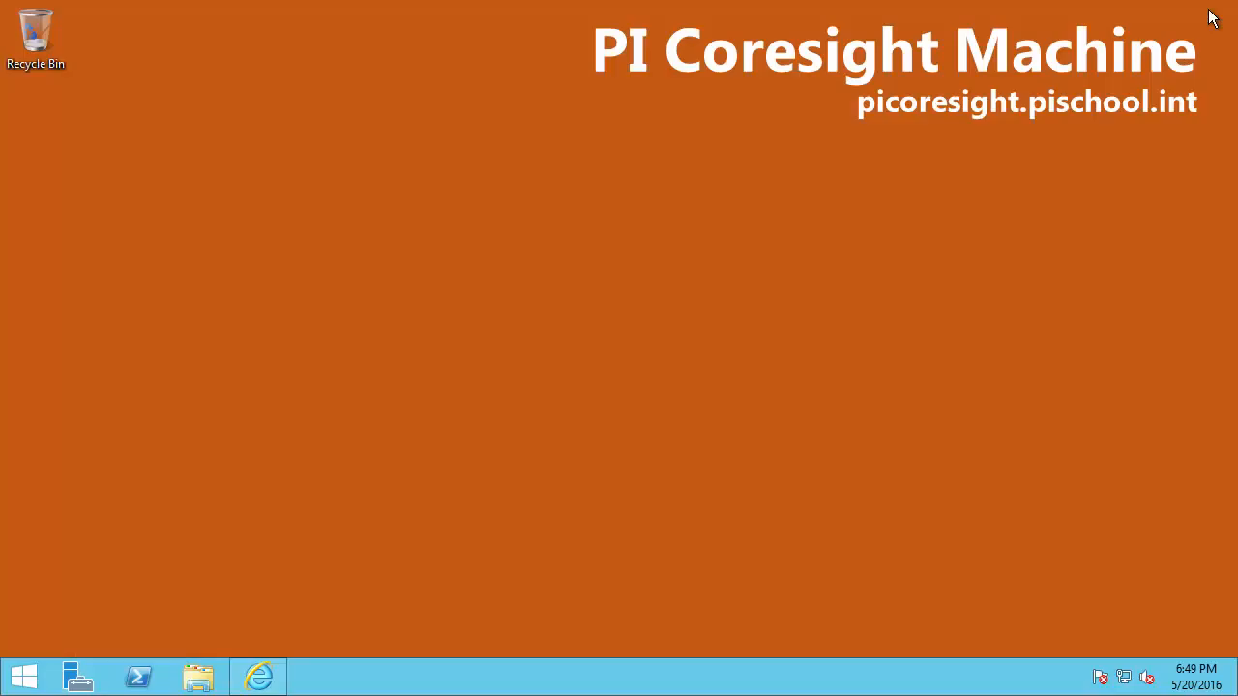
click(1201, 16)
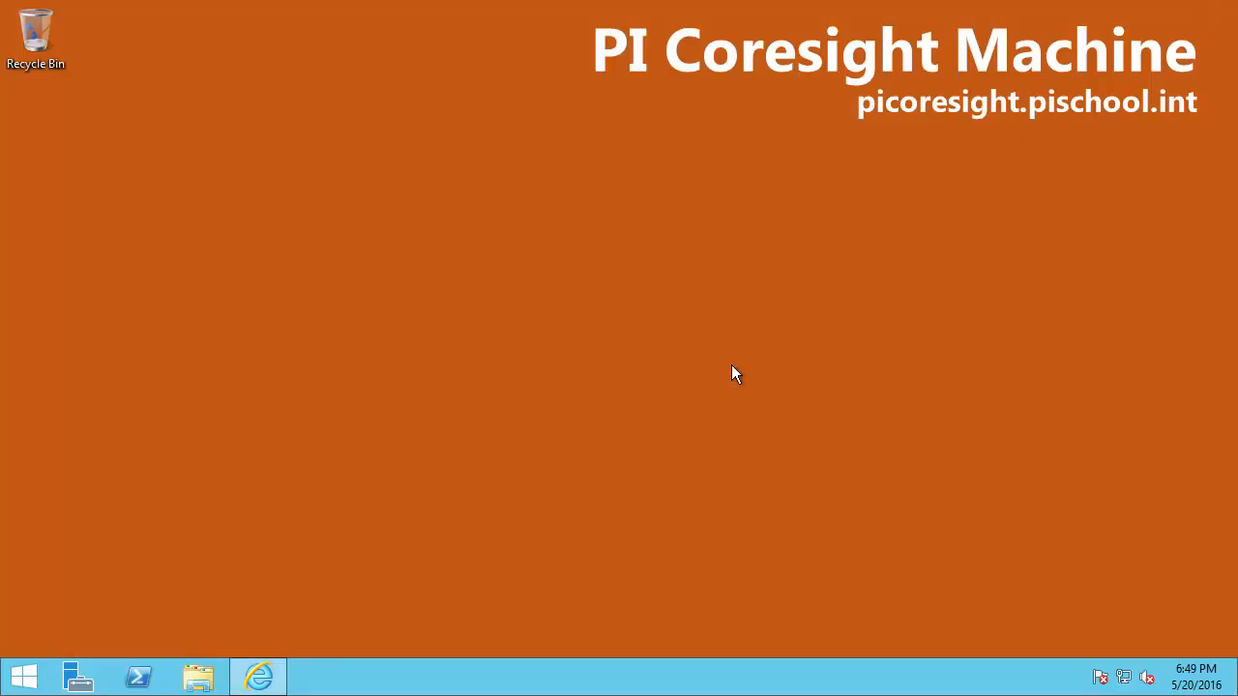
click(269, 678)
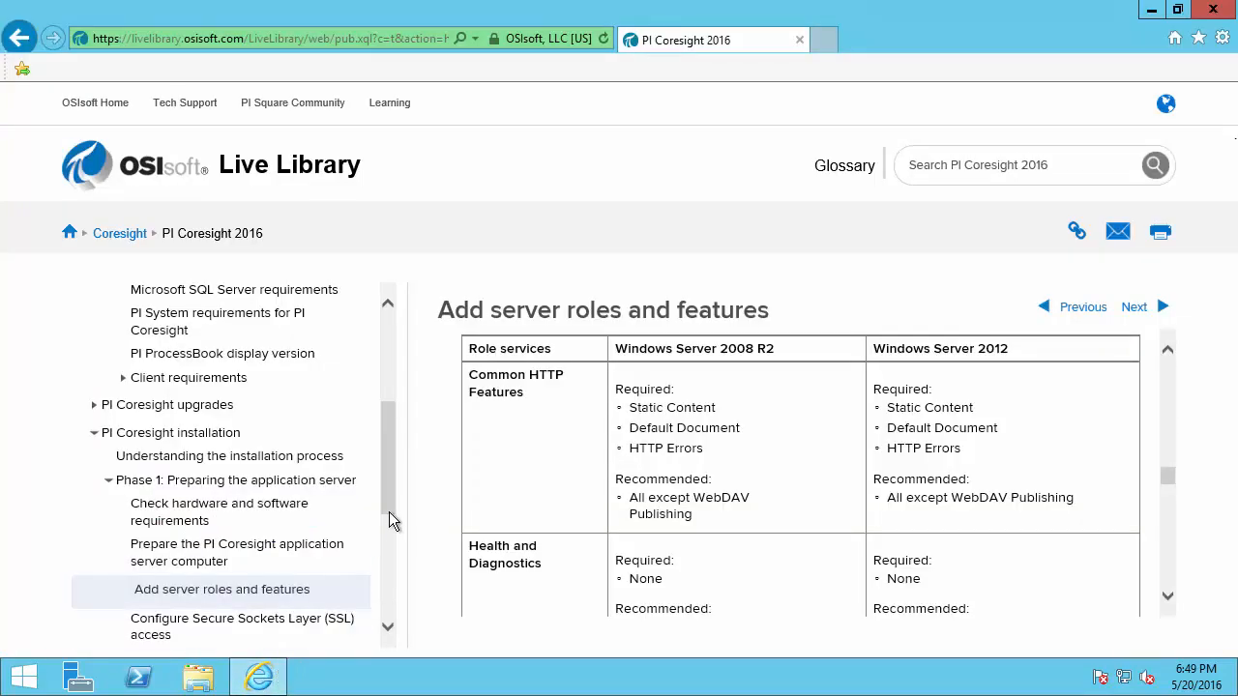
Go to the 'Configure Secure Sockets Layer (SSL) access' page in the Live Library tree
drag(386, 495, 395, 529)
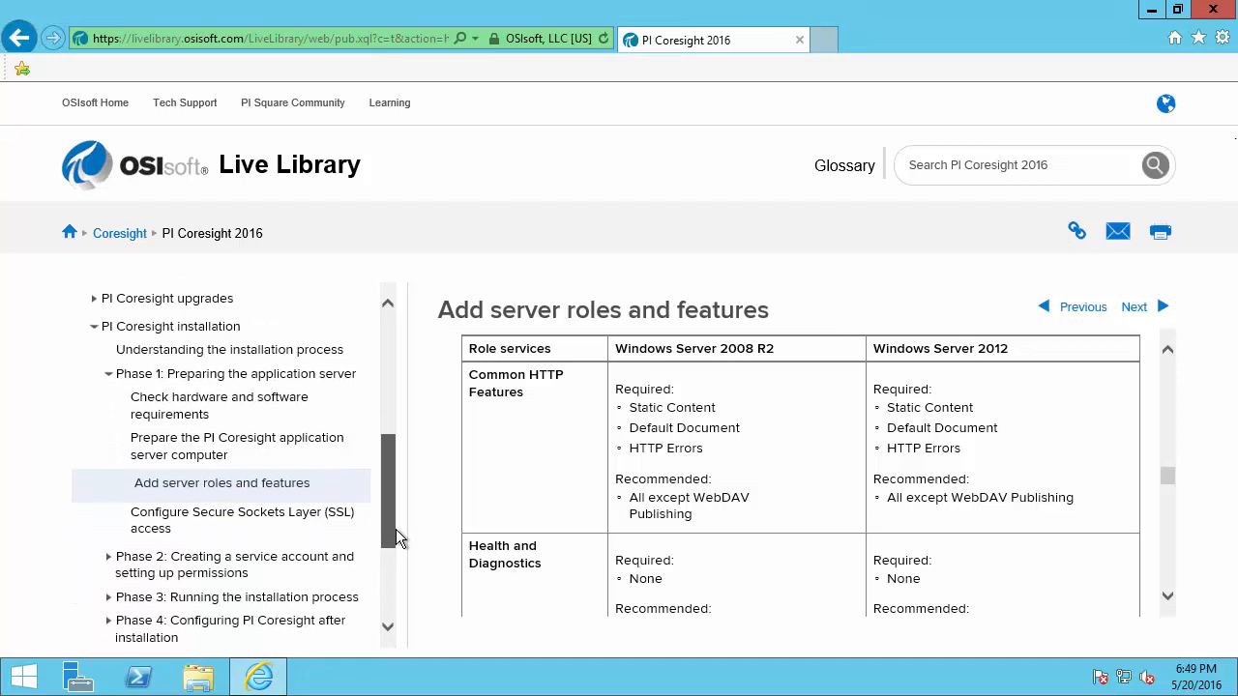
click(315, 525)
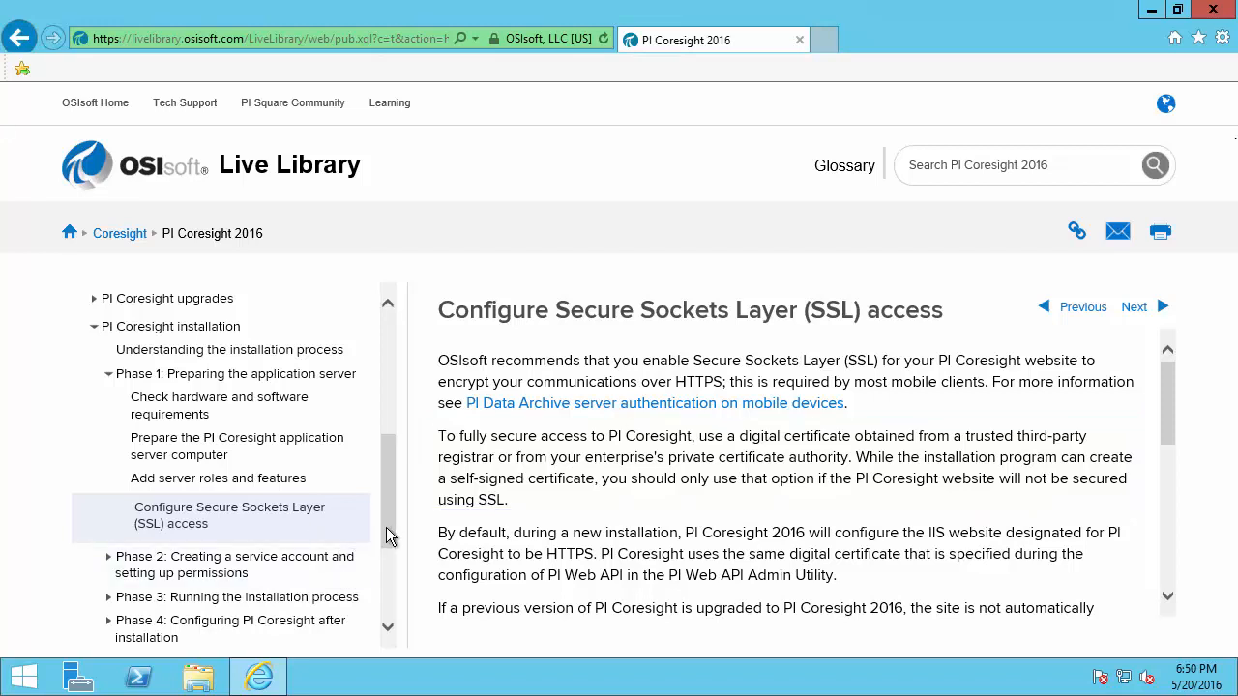
drag(392, 538, 389, 556)
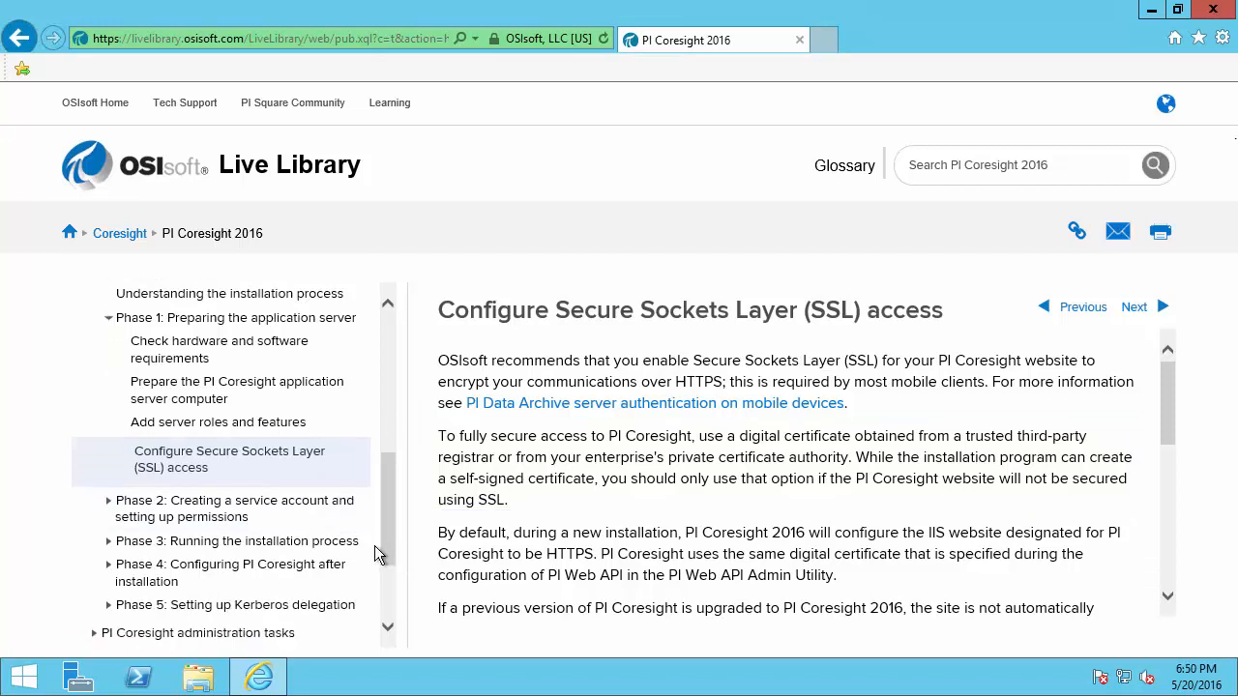
drag(94, 494, 368, 530)
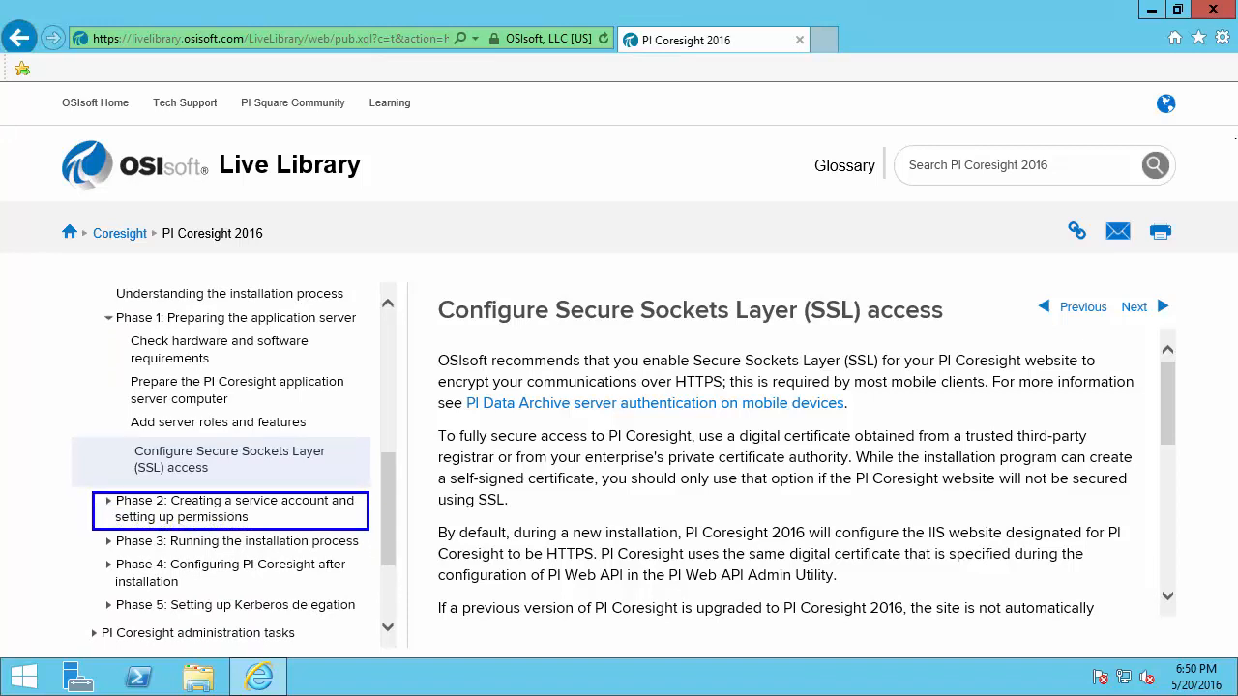
Read the 'Phase 2: Creating a service account and setting up permissions' page, then minimise Internet Explorer
click(326, 520)
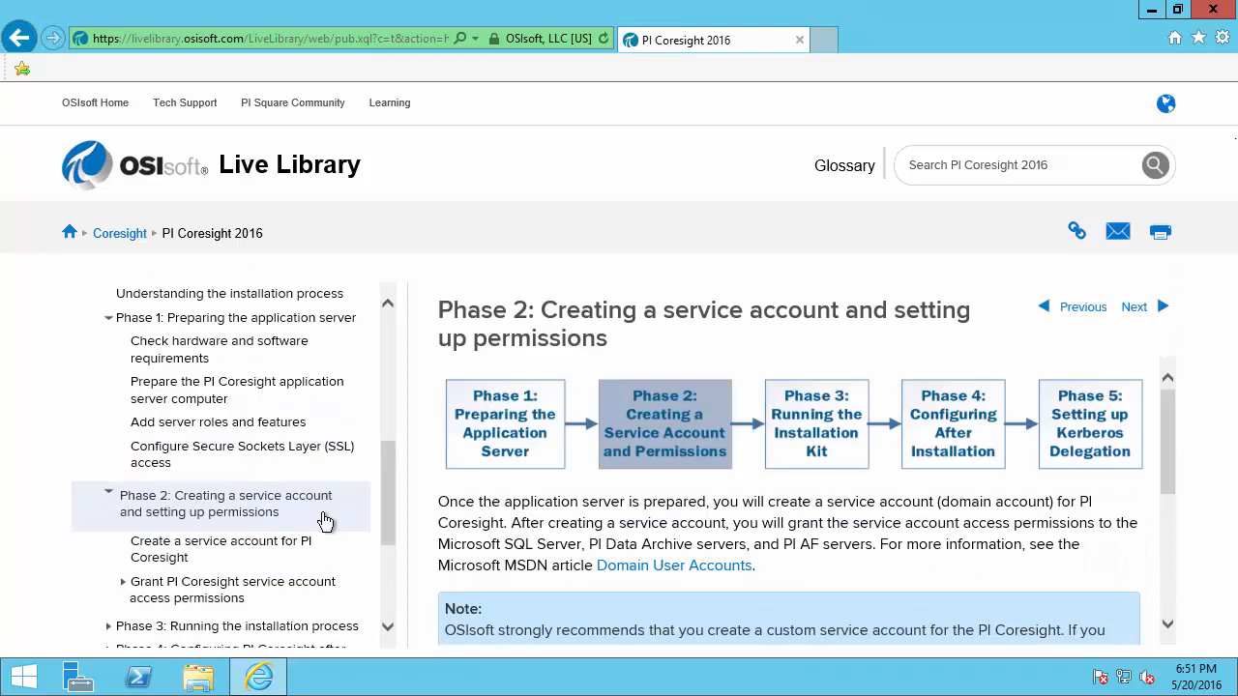
drag(1170, 416, 1172, 462)
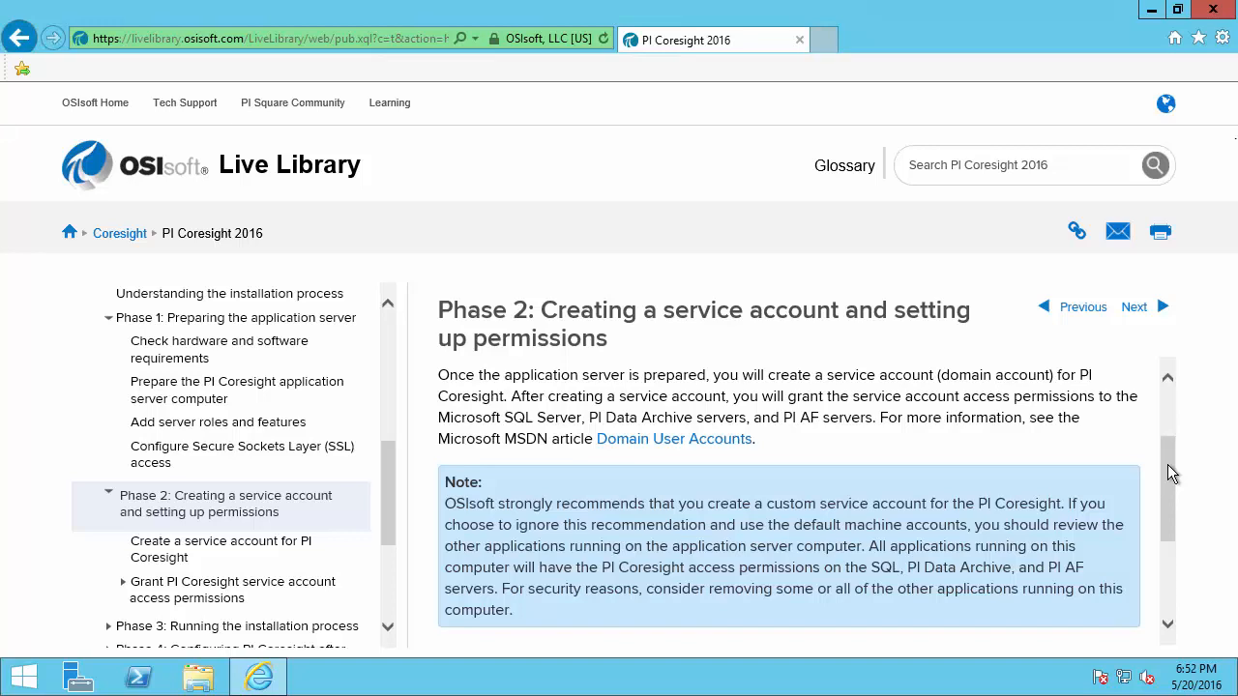
scroll(390, 483, down, 2)
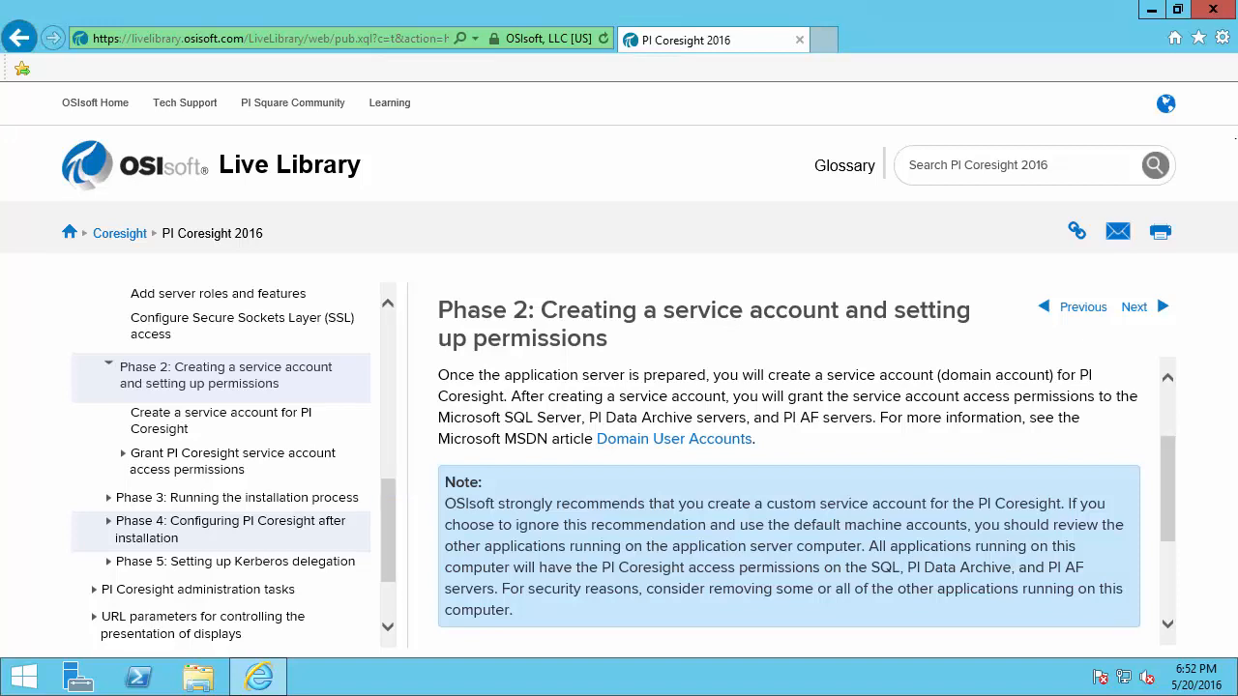
click(1151, 12)
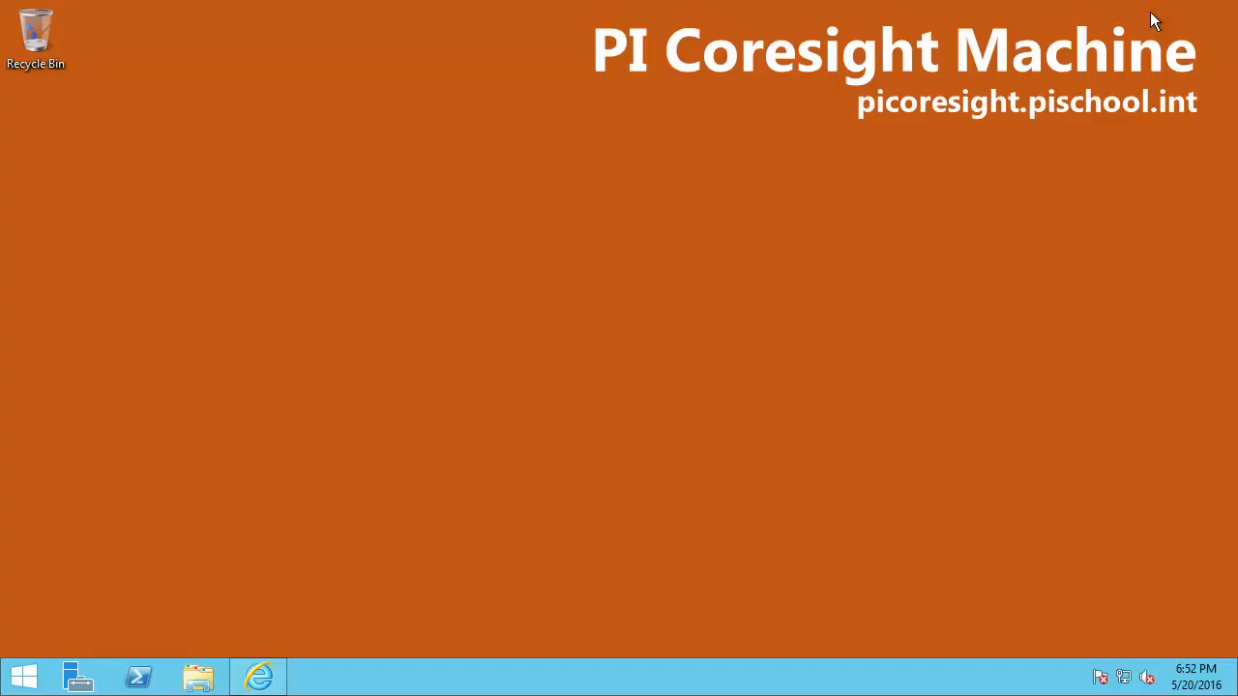
Browse in File Explorer to C:\Install Kits, where the PI-Coresight_2016_ installer is stored
click(198, 679)
double_click(812, 391)
double_click(464, 203)
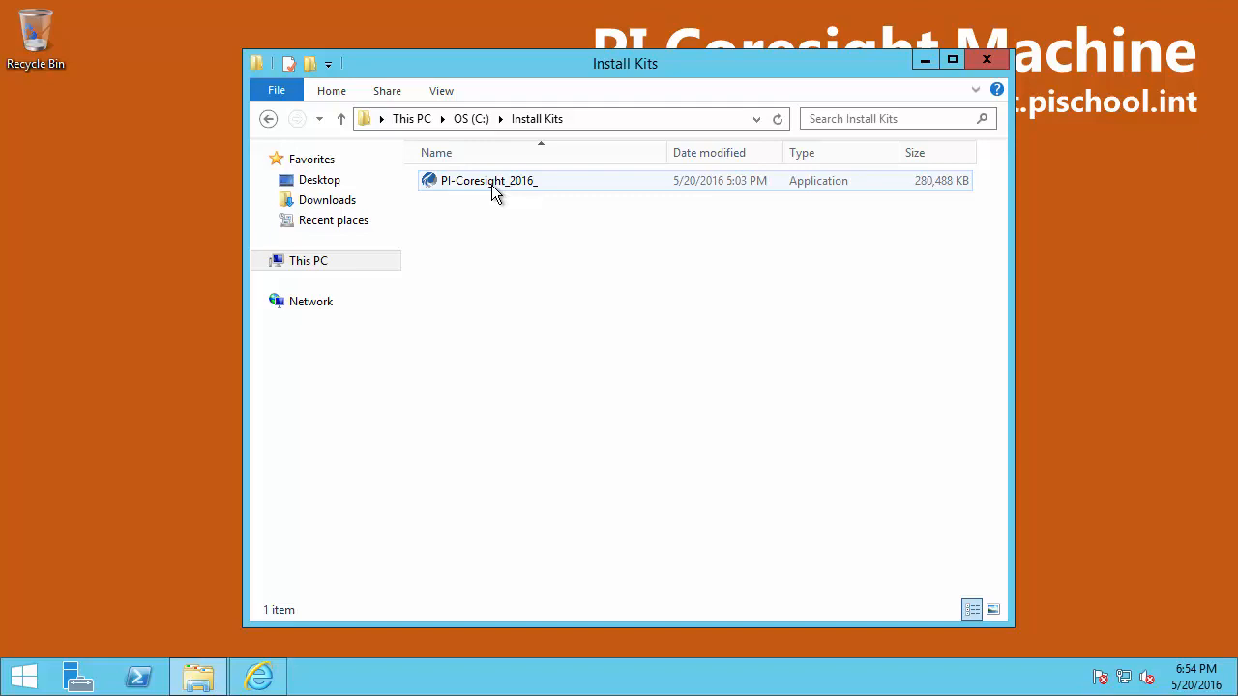
Run the PI-Coresight_2016_ installer as administrator
click(493, 193)
right_click(493, 192)
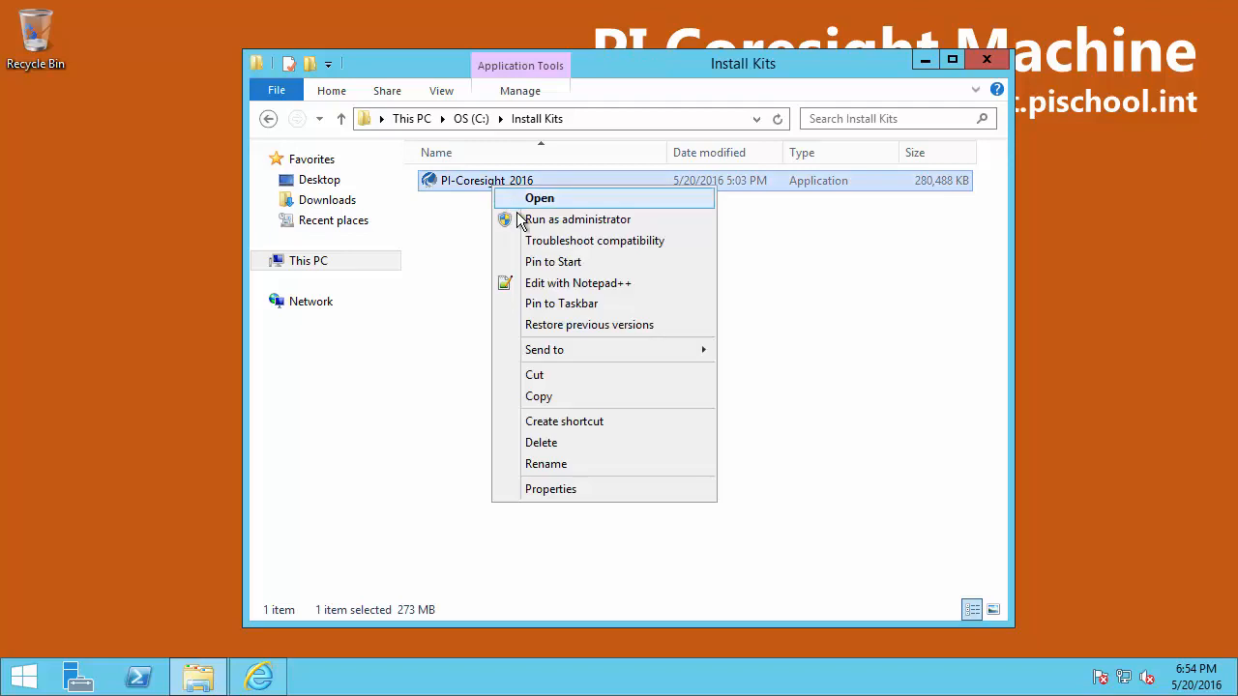
click(521, 217)
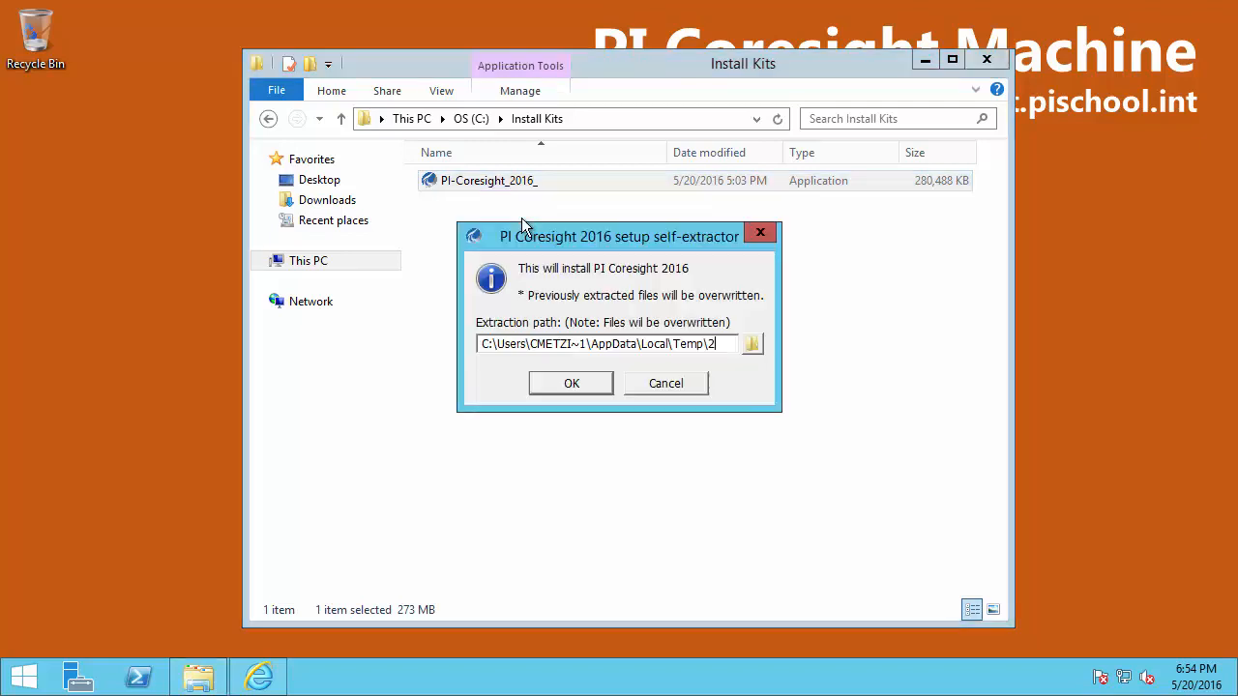
Extract the setup files to C:\Install Kits\PI Coresight 2016
drag(716, 344, 494, 345)
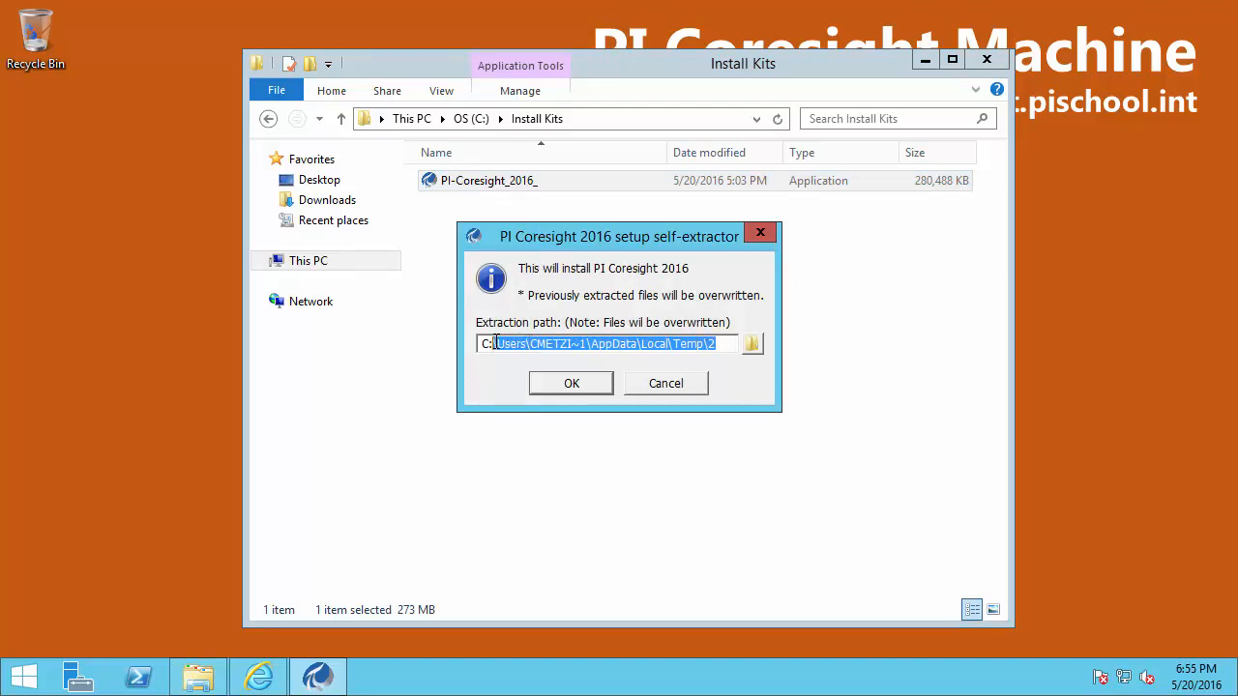
key(BackSpace)
text(Install Kits)
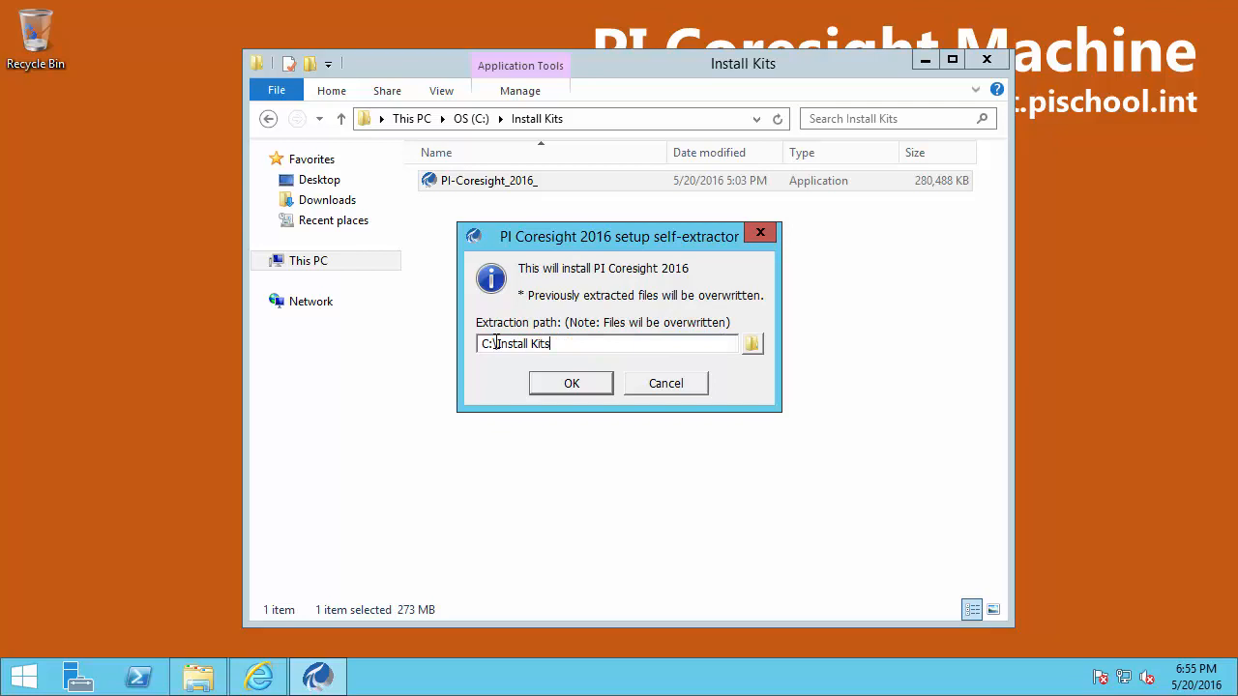
text(\PI Coresight 2016)
key(Return)
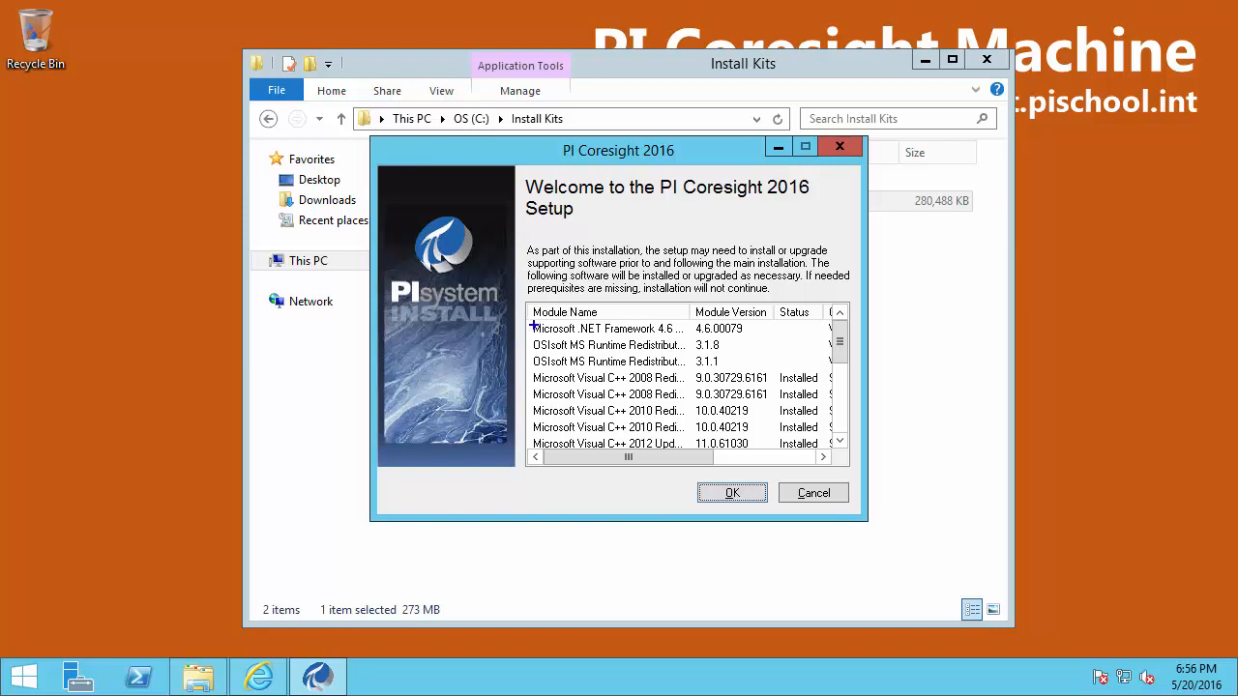
Review the module list, including PI Web API 2016 1.7.0.176 and PI Coresight 2016 3.0.0.4, and start installing
drag(530, 320, 683, 336)
drag(840, 358, 851, 425)
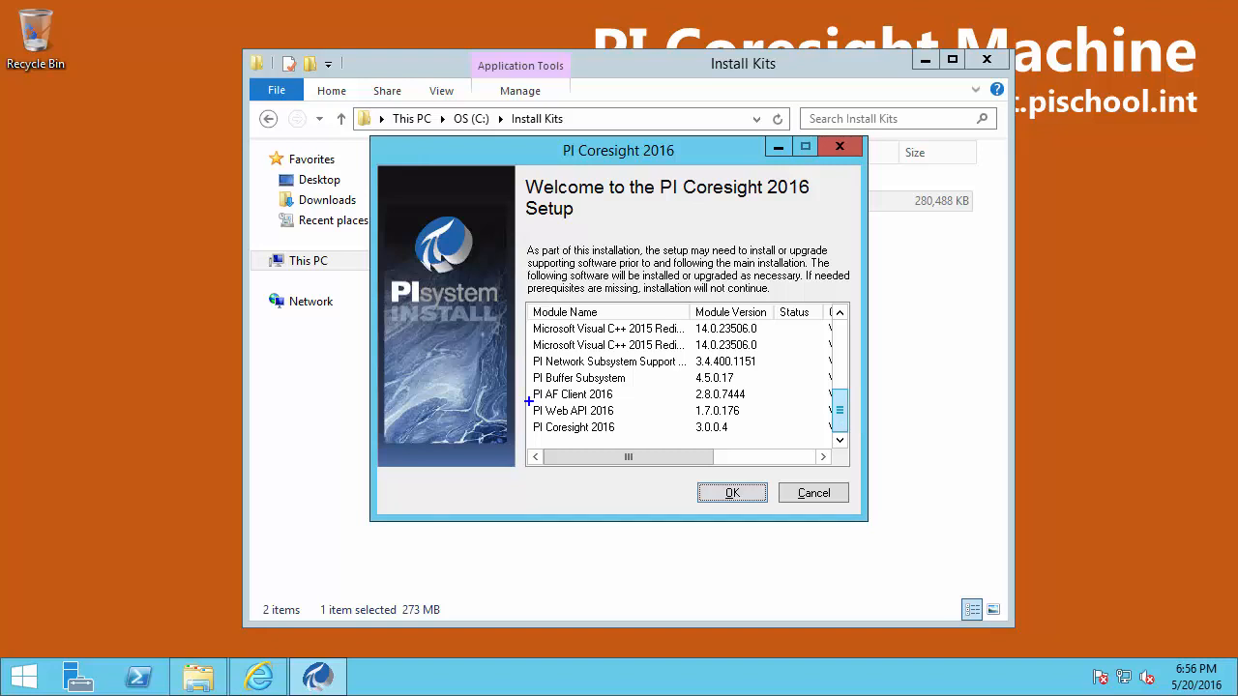
drag(530, 402, 613, 419)
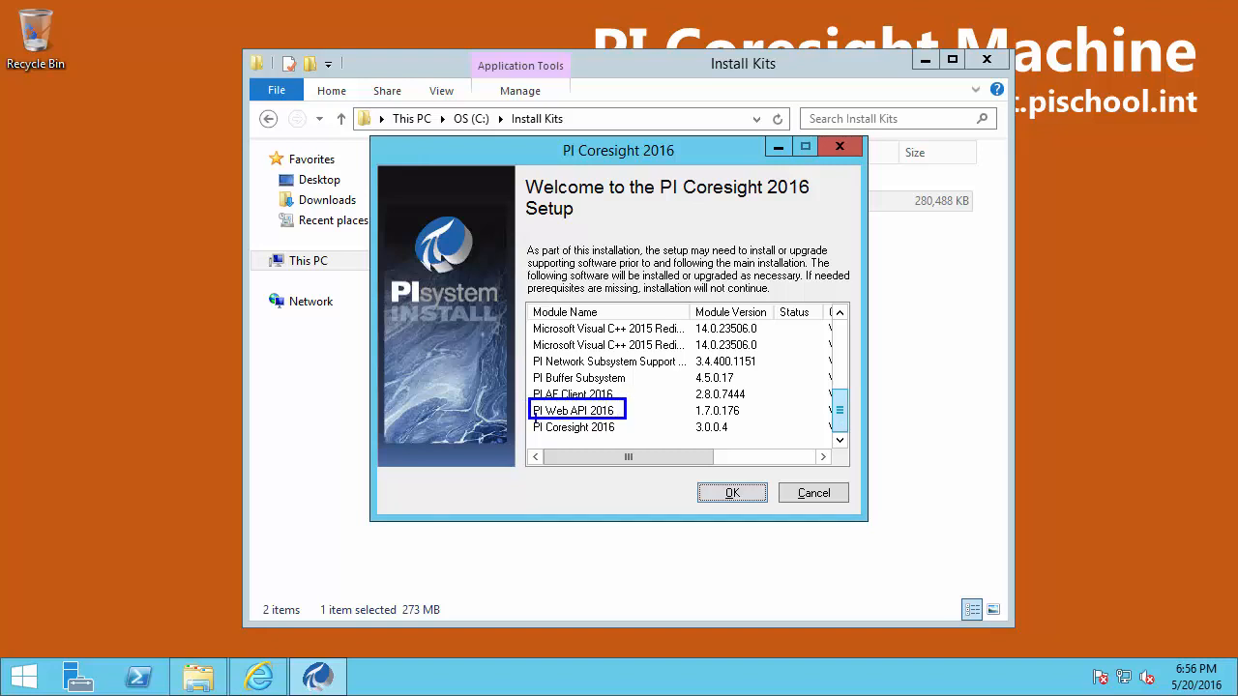
mouse_move(526, 418)
mouse_down()
mouse_move(641, 441)
mouse_move(695, 427)
mouse_up()
key(Escape)
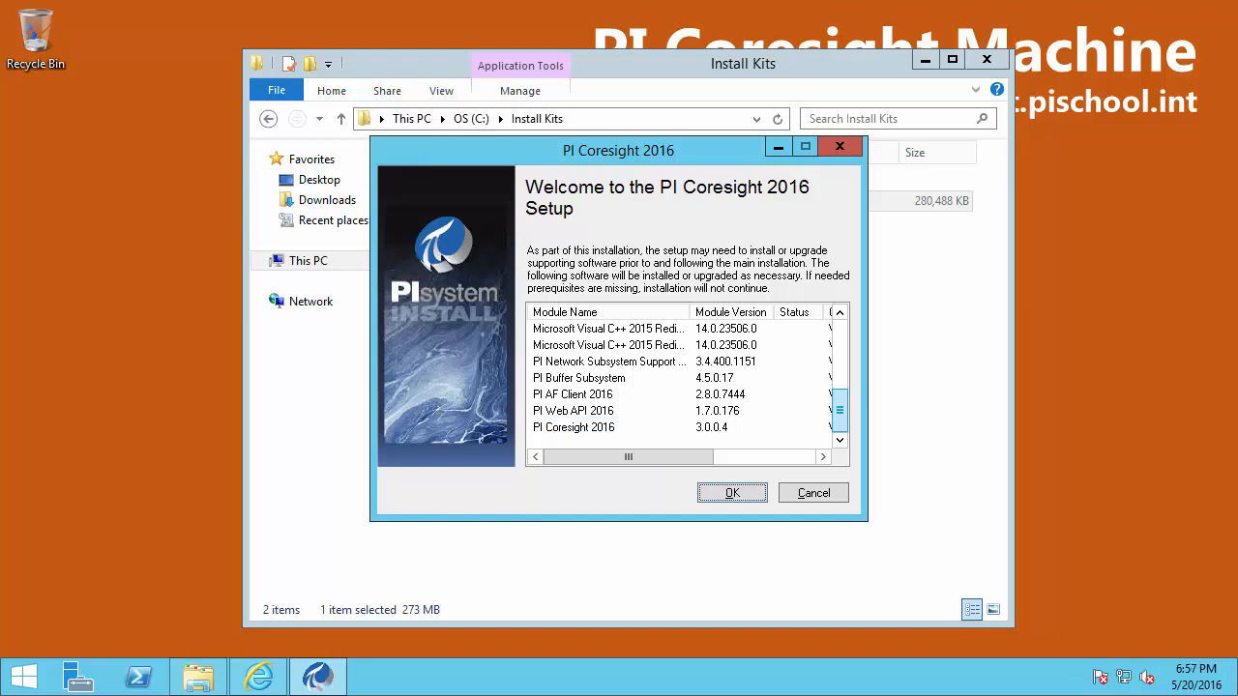
click(735, 494)
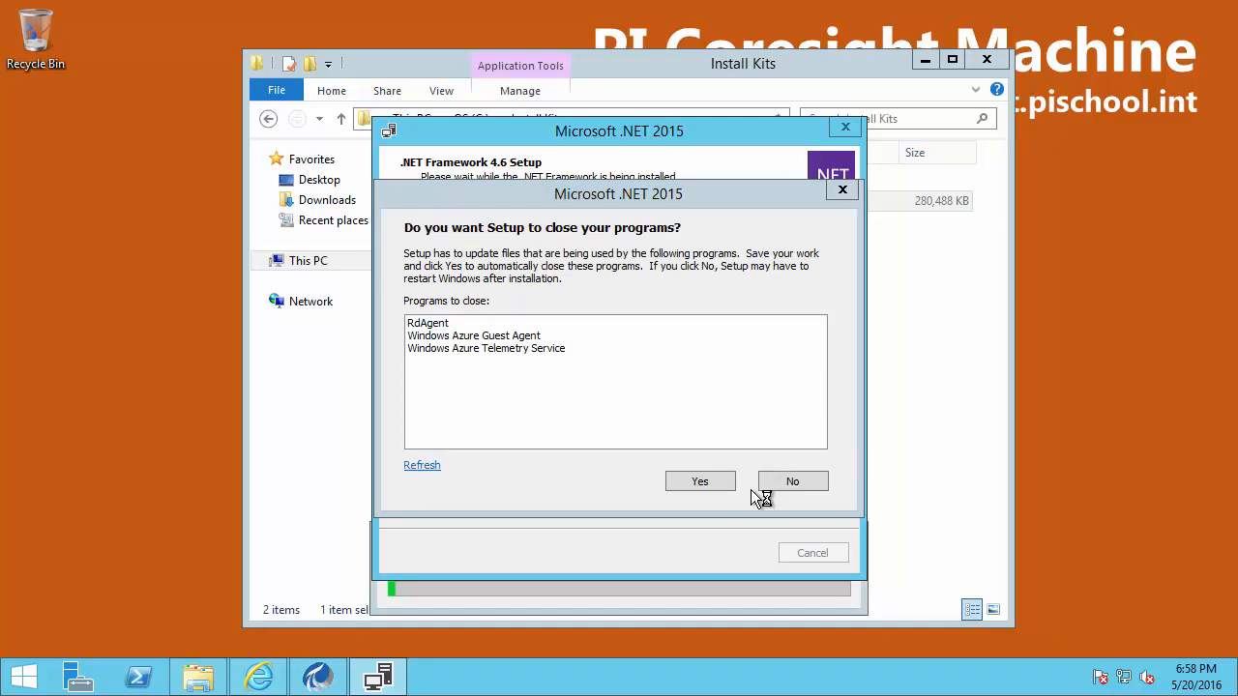
Let setup close programs in use and finish both MS Runtime Redistributables installs, including x64
click(699, 480)
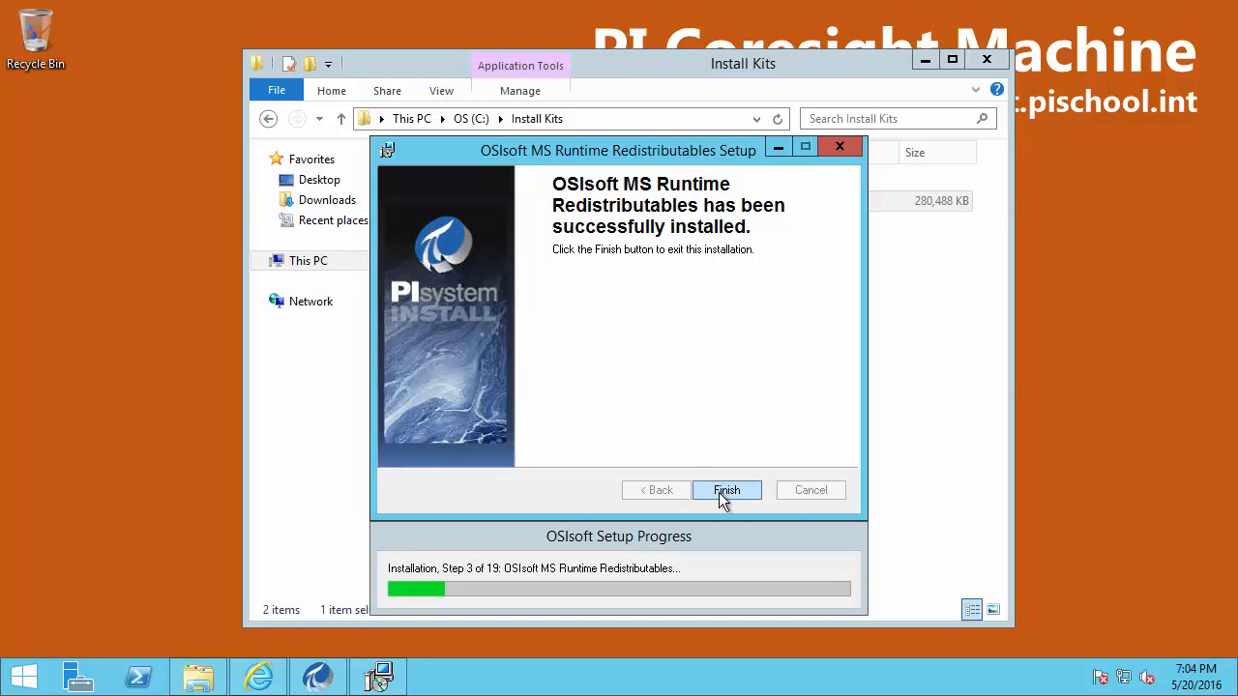
click(720, 493)
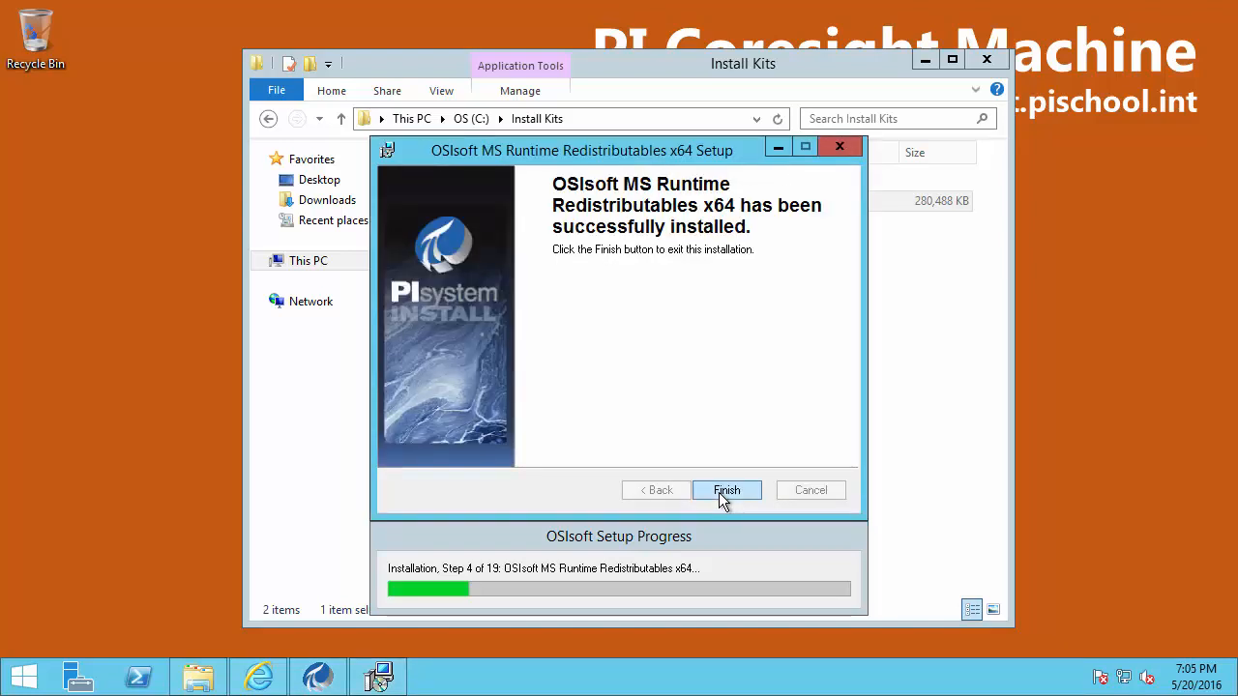
click(726, 491)
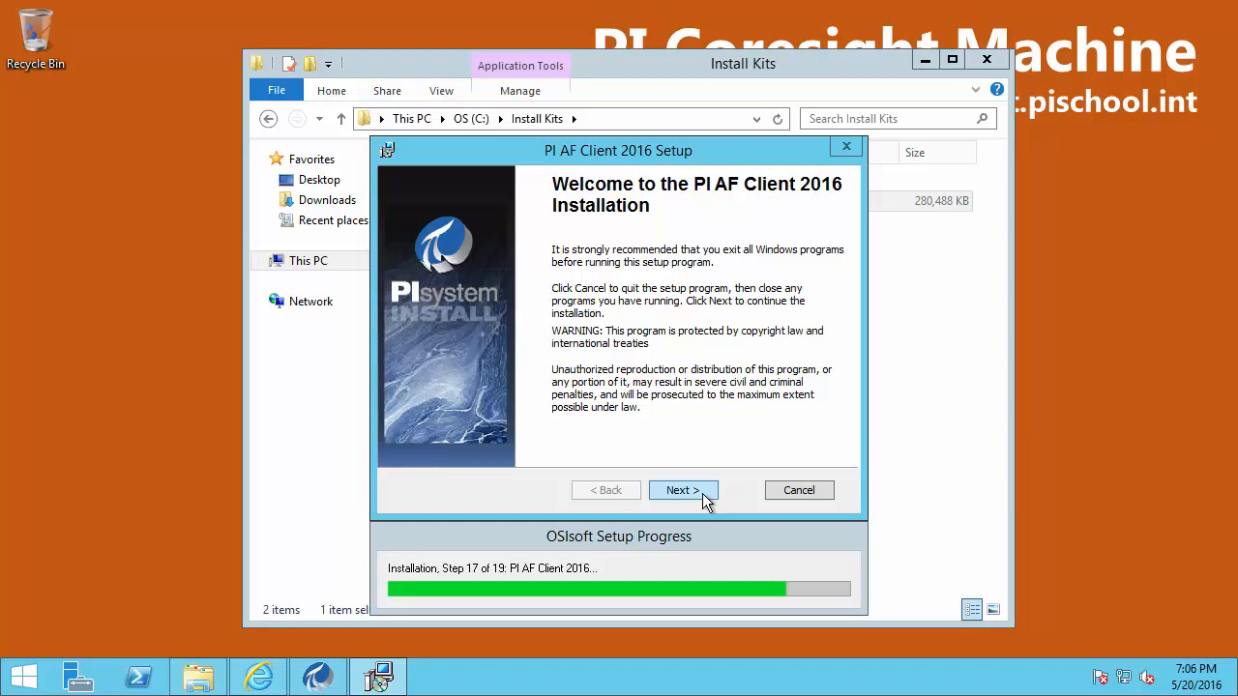
Keep usage participation on and set Analysis Management Plugin to install on the local hard drive
click(681, 490)
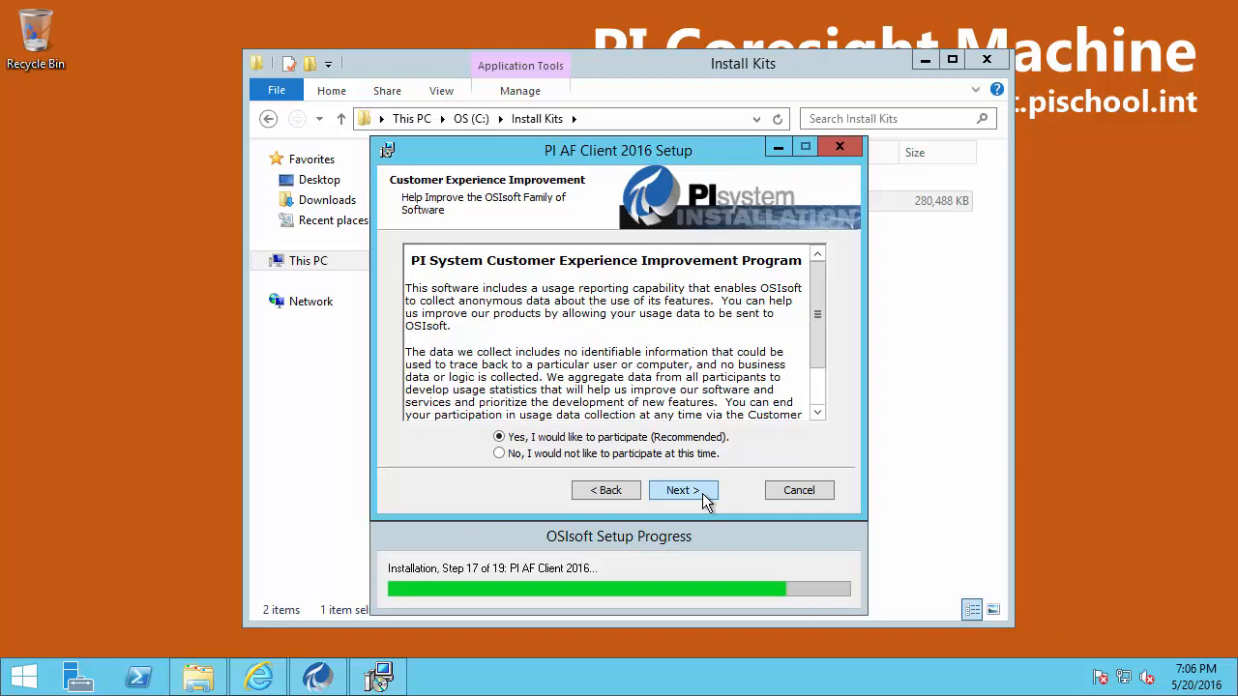
click(682, 490)
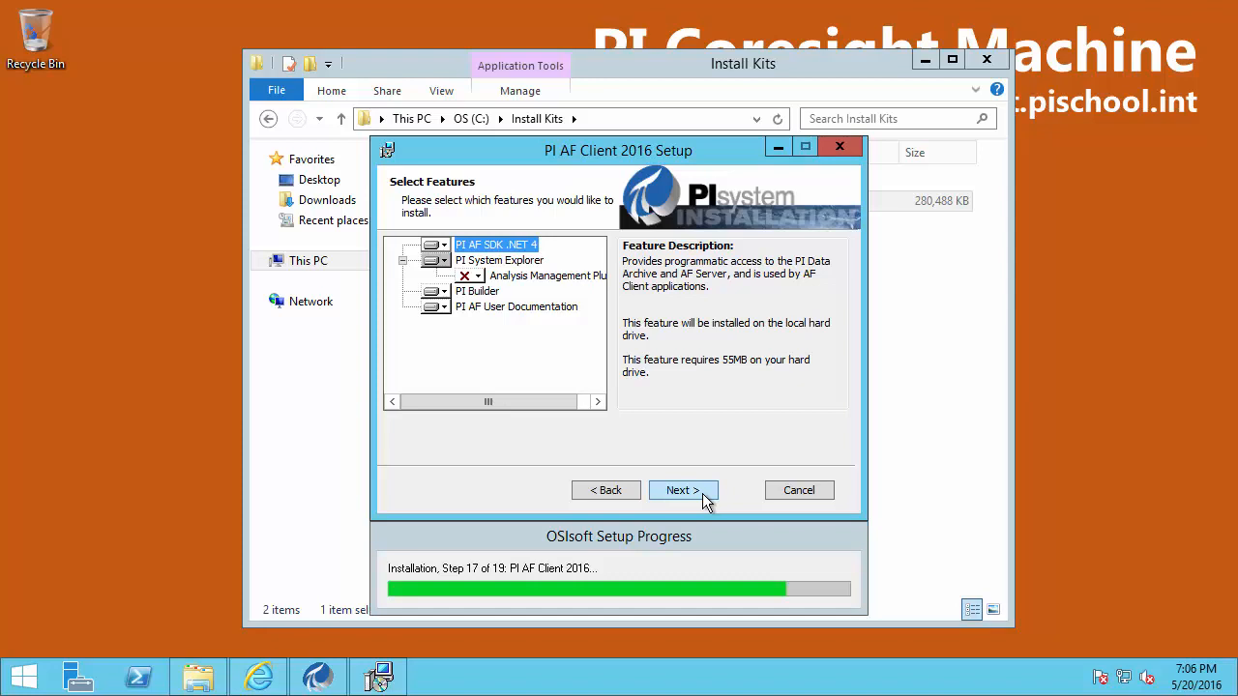
click(477, 277)
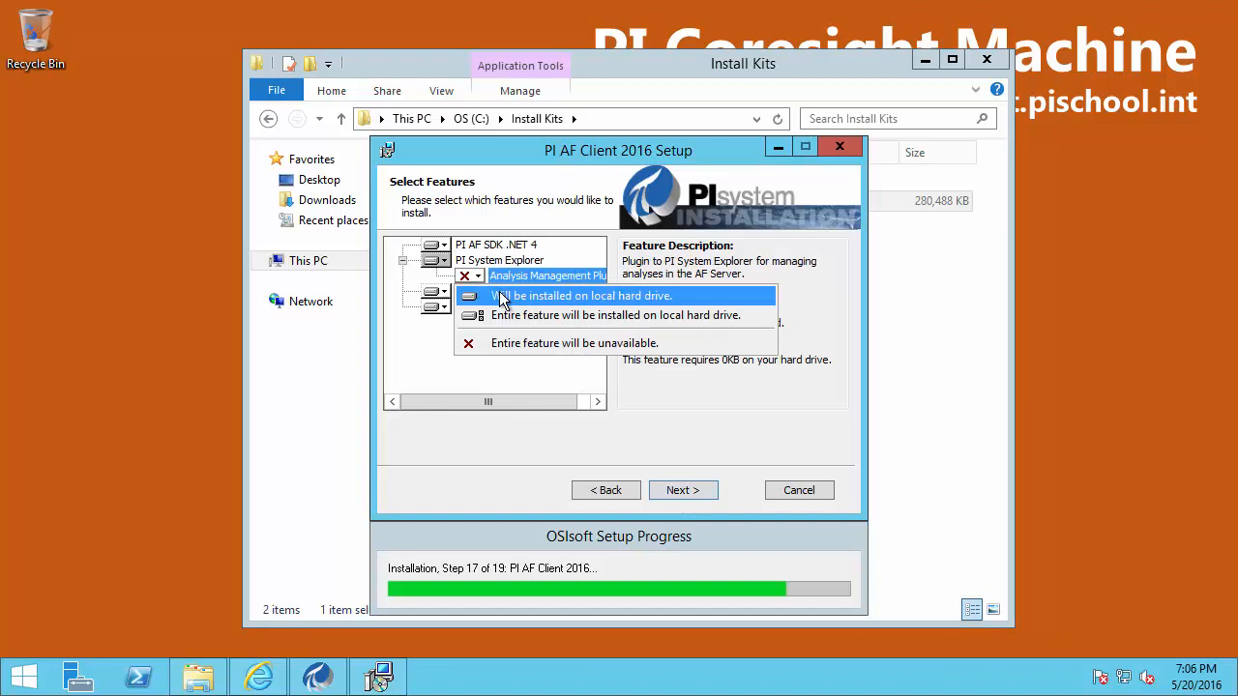
click(501, 296)
click(679, 489)
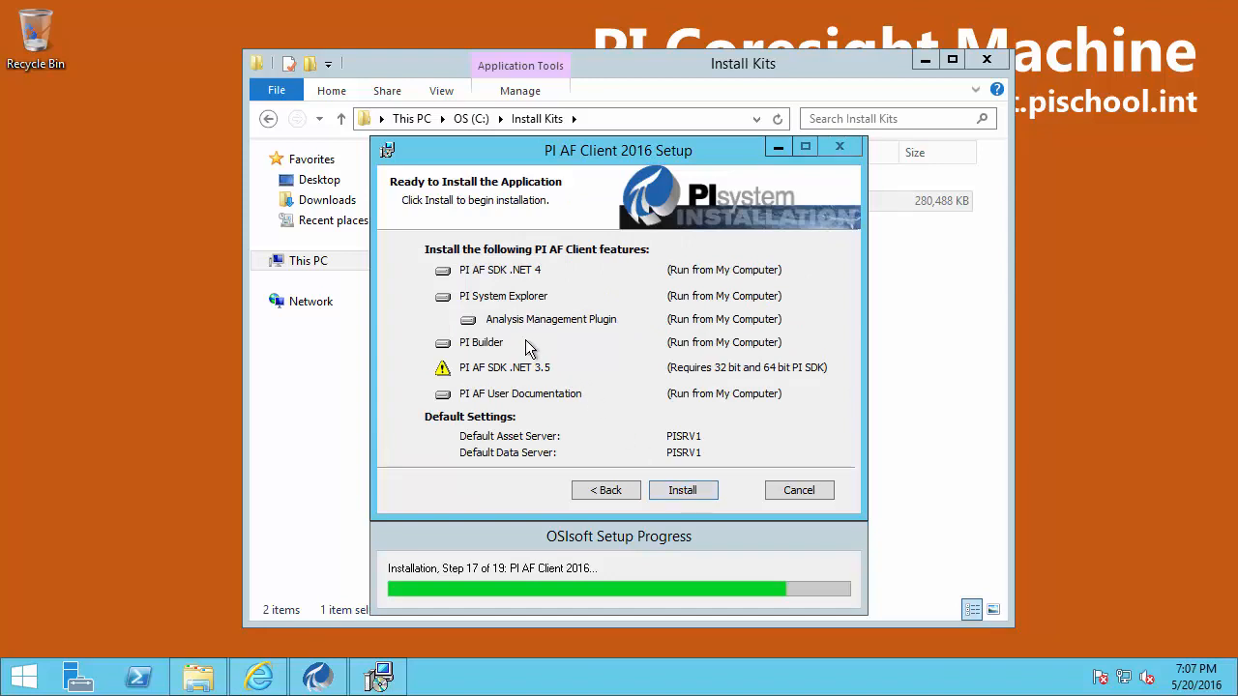
Review the summary (PI Builder, 64-bit PI SDK, PI AF SDK .NET 4) and install PI AF Client
drag(429, 330, 795, 354)
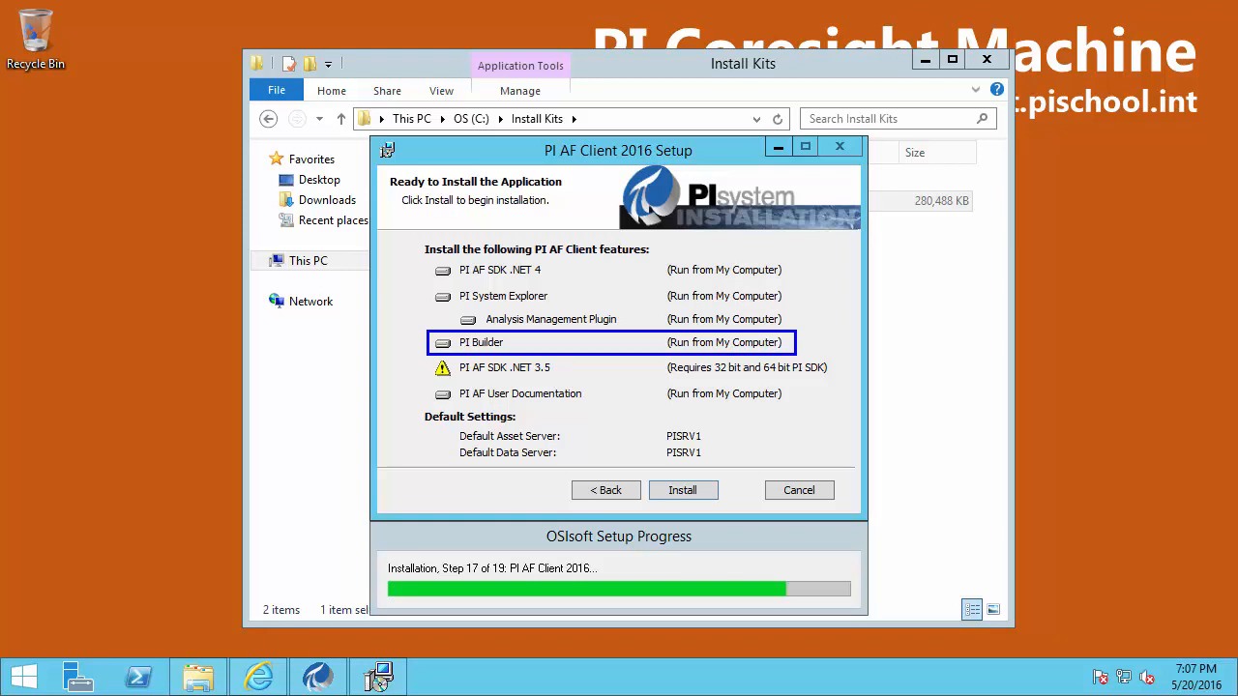
drag(773, 375, 810, 397)
drag(559, 269, 614, 270)
key(Escape)
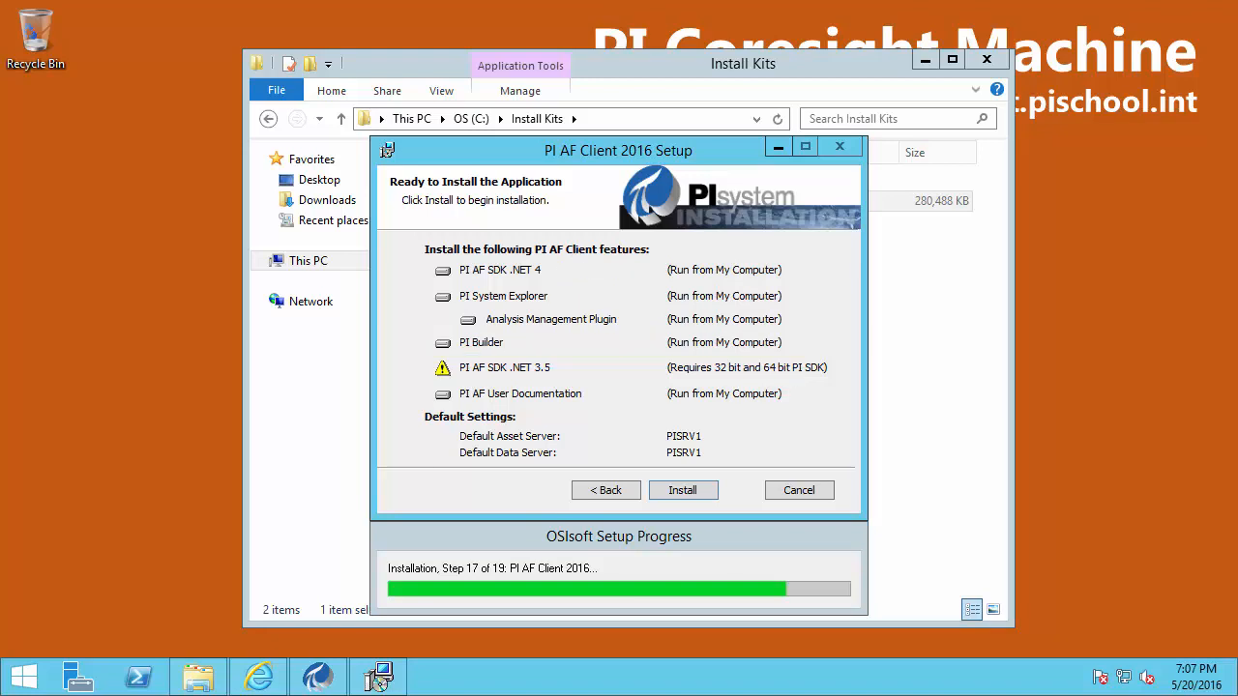
click(683, 490)
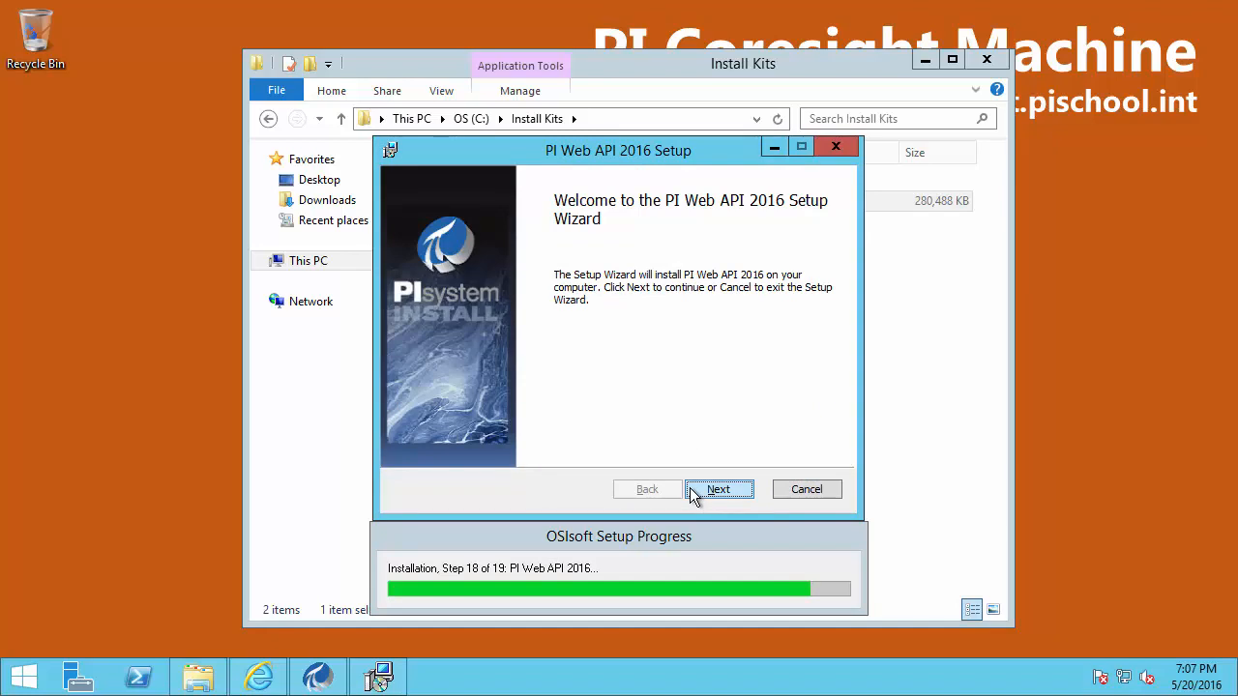
Install PI Web API 2016 with default features and data folder, creating the PI Web API Admins group
click(693, 495)
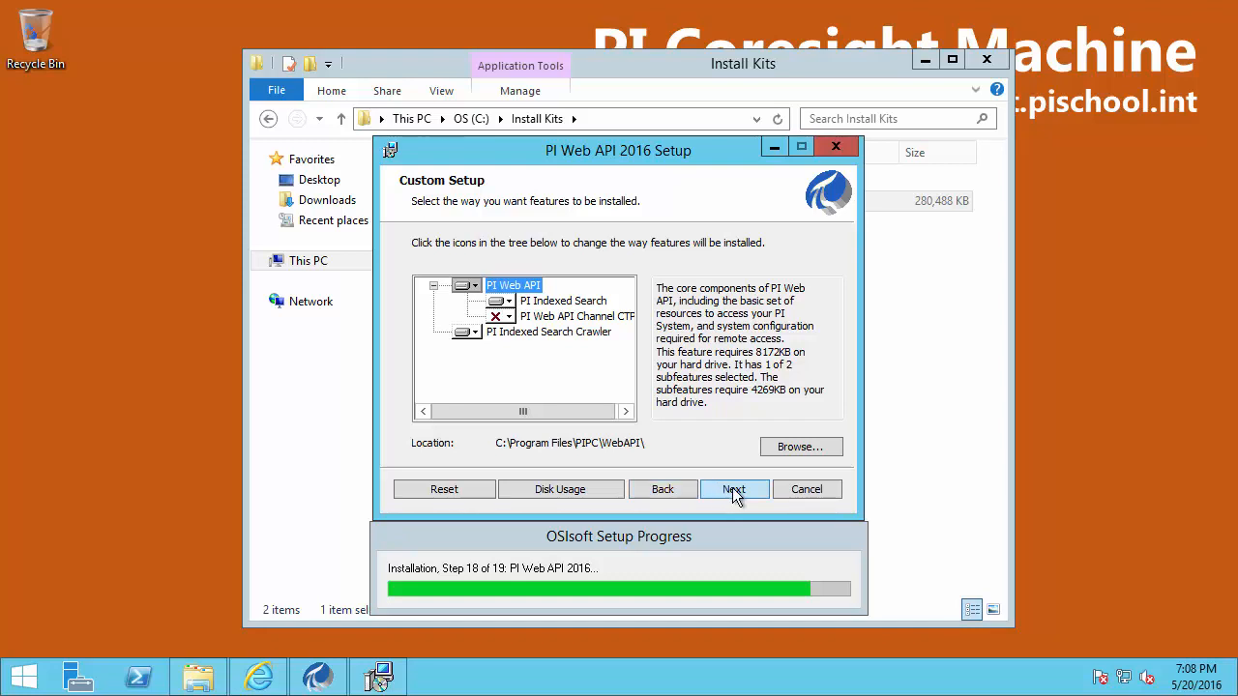
click(733, 490)
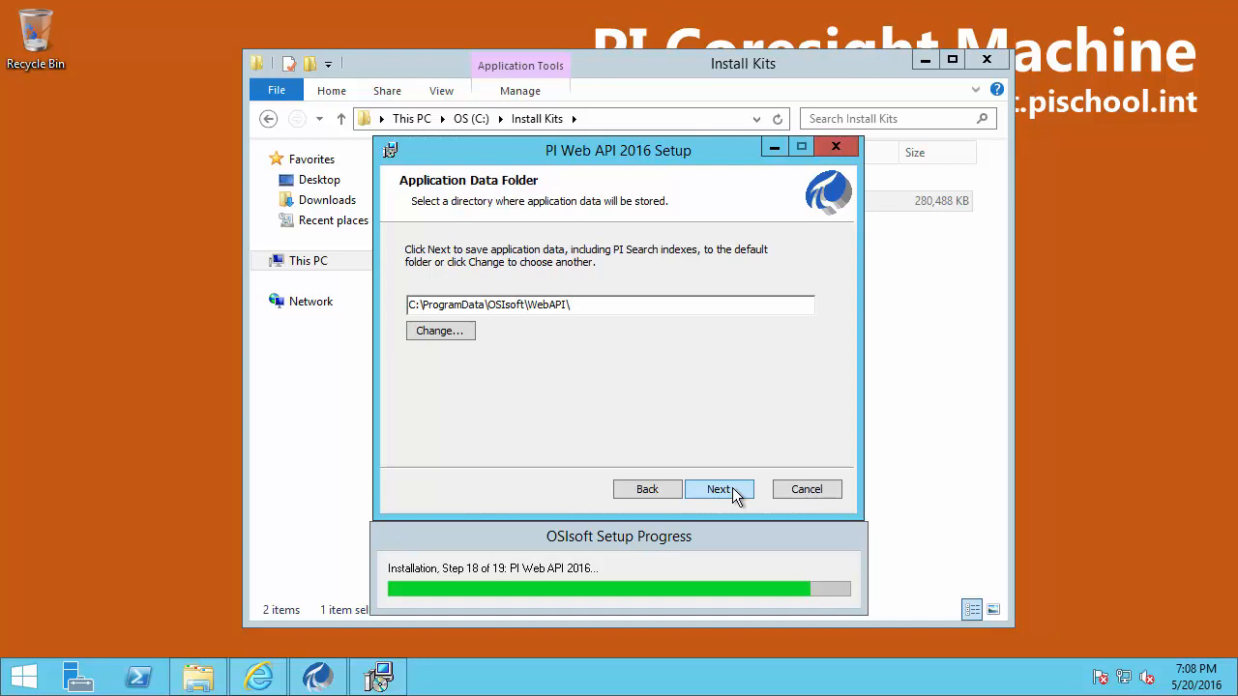
click(733, 491)
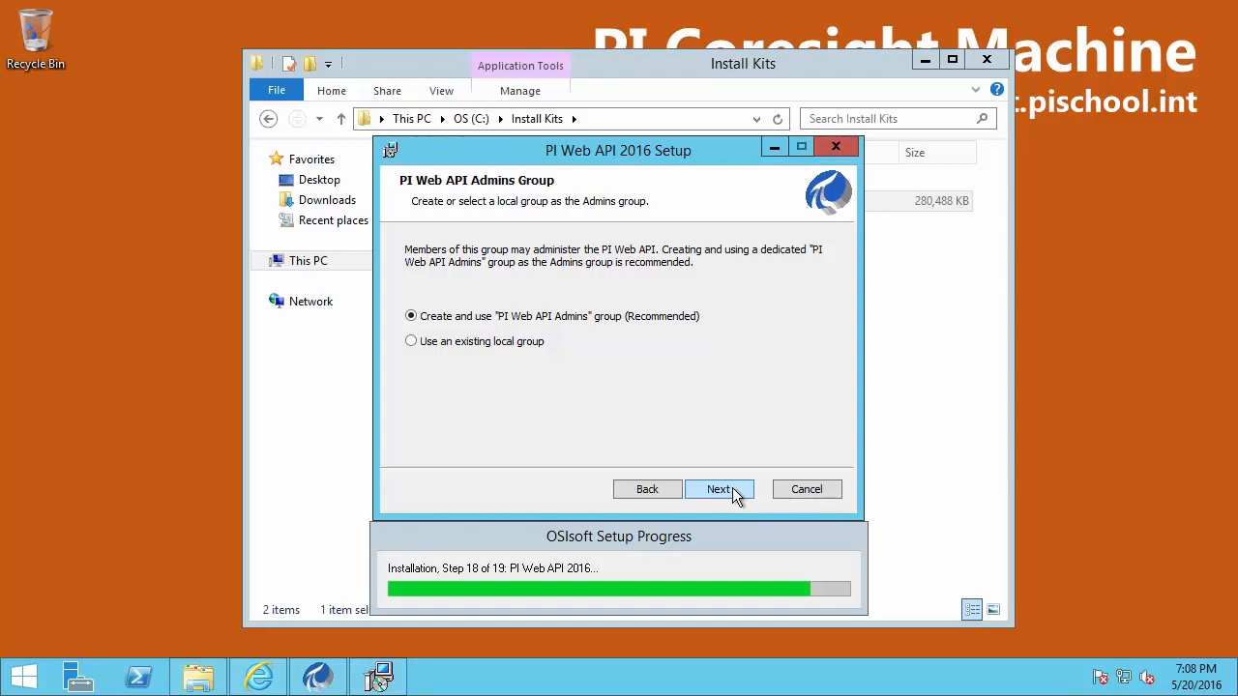
click(732, 490)
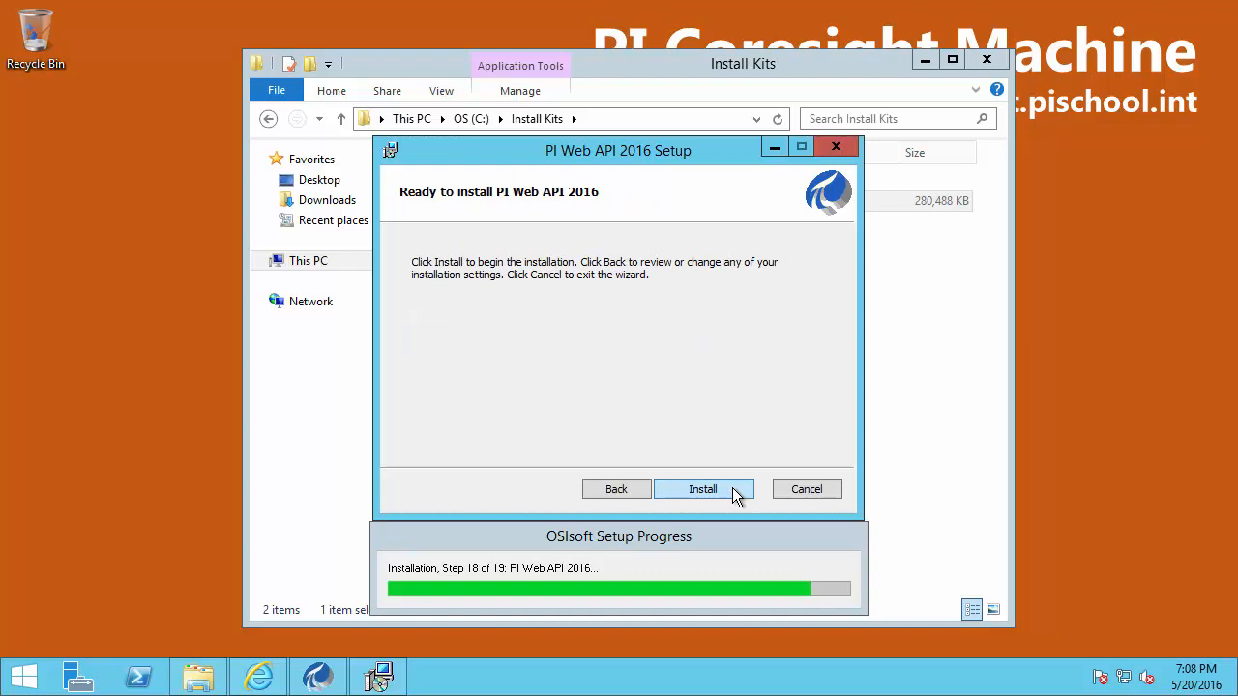
click(733, 490)
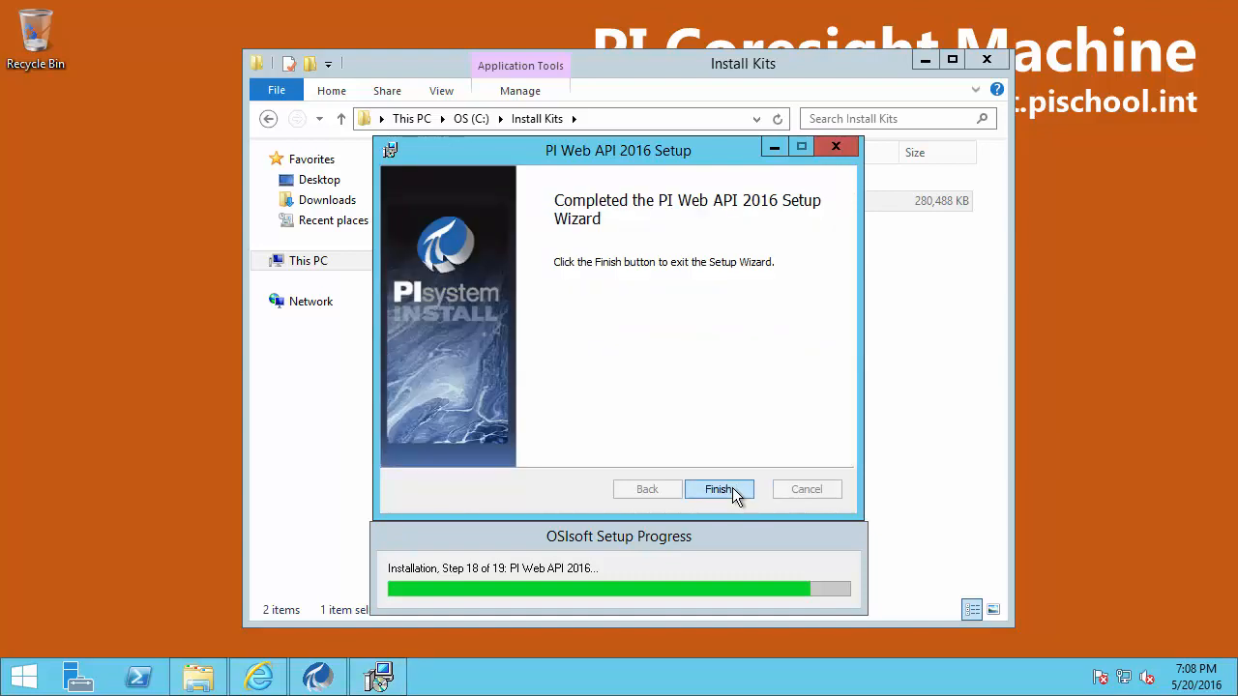
click(721, 489)
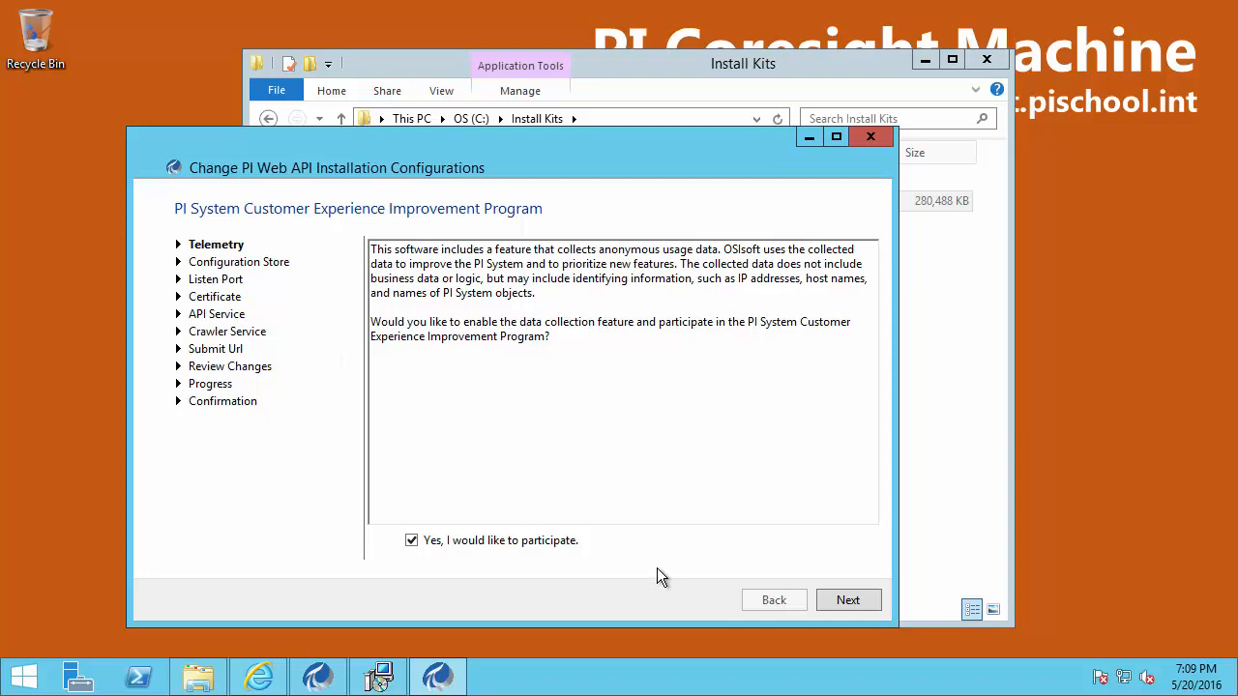
Leave telemetry participation checked and continue to the Configuration Store page
click(848, 600)
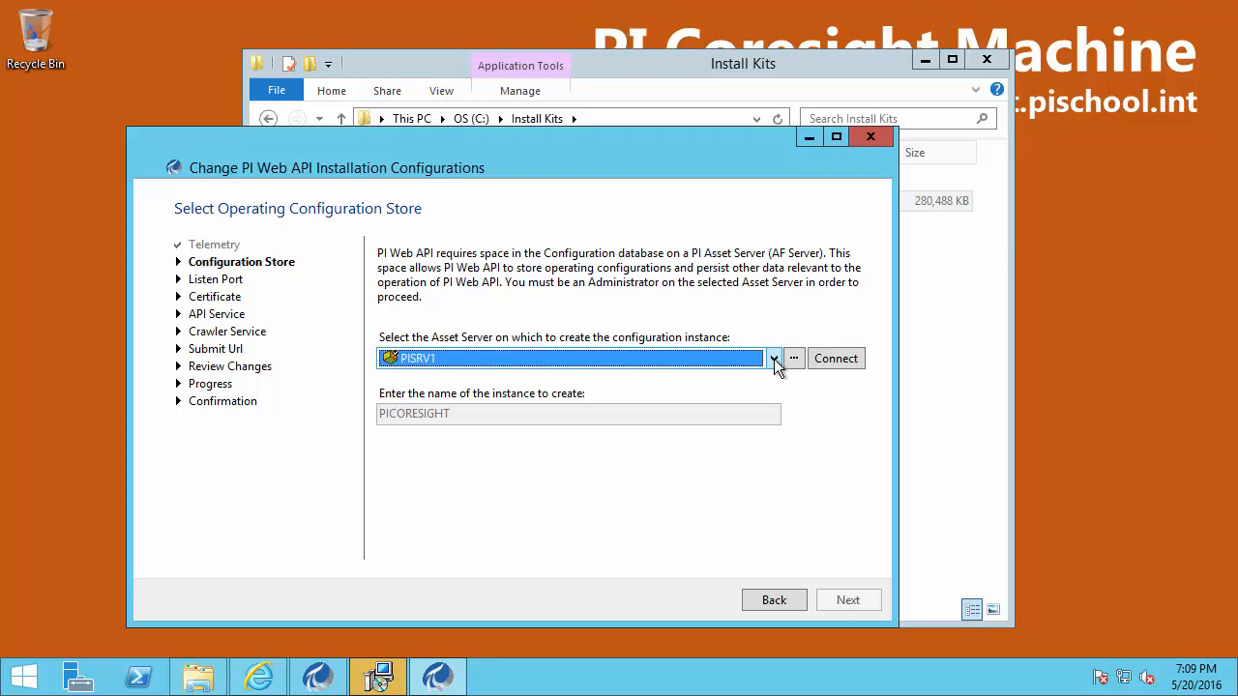
click(775, 359)
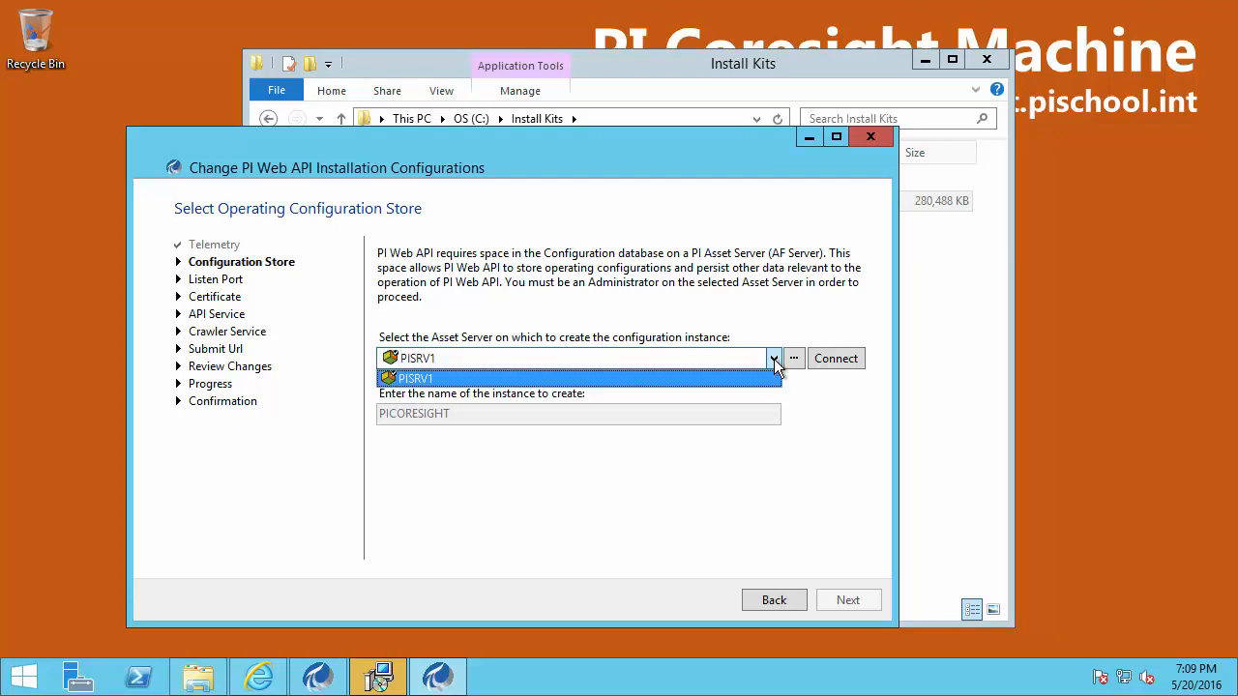
click(794, 358)
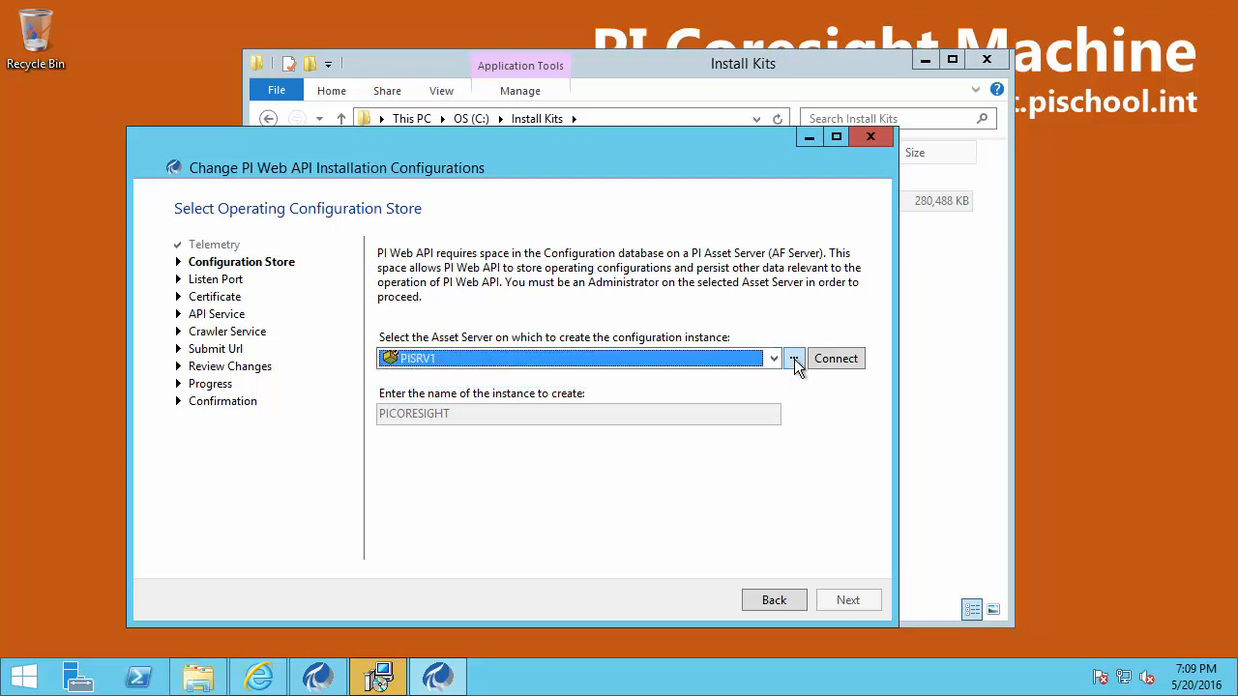
Add asset server PISRV2, connect to it, and use it as the PICORESIGHT configuration store
click(793, 359)
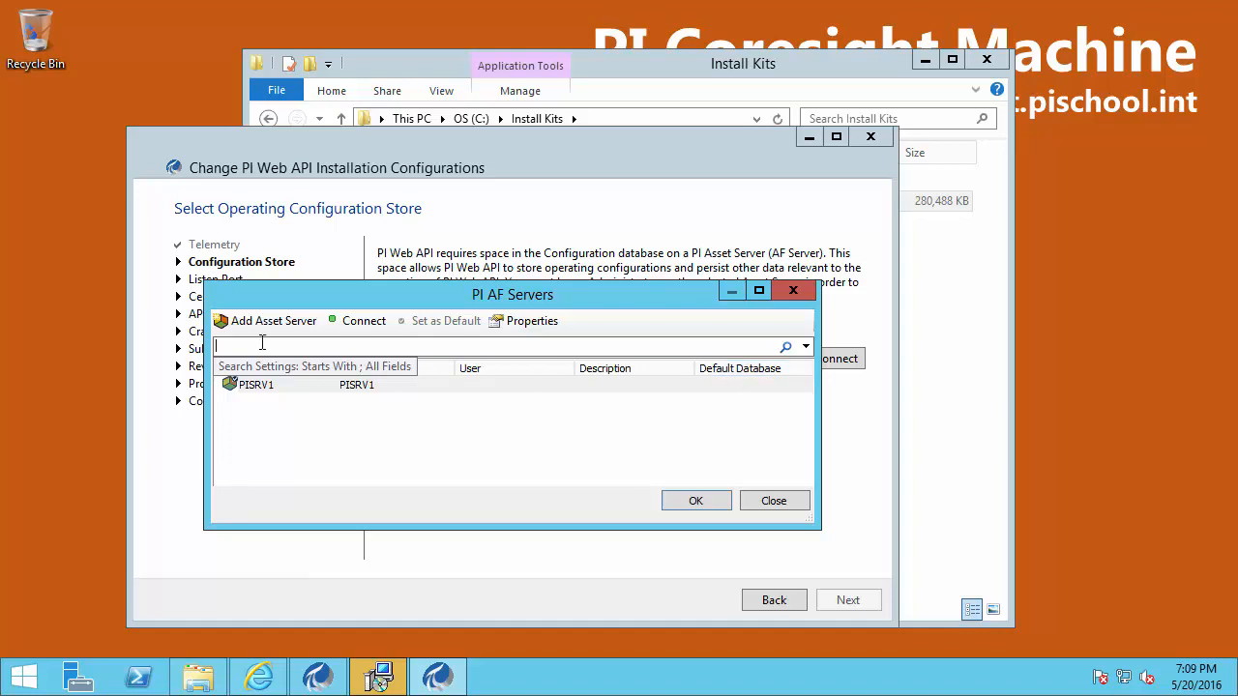
click(257, 329)
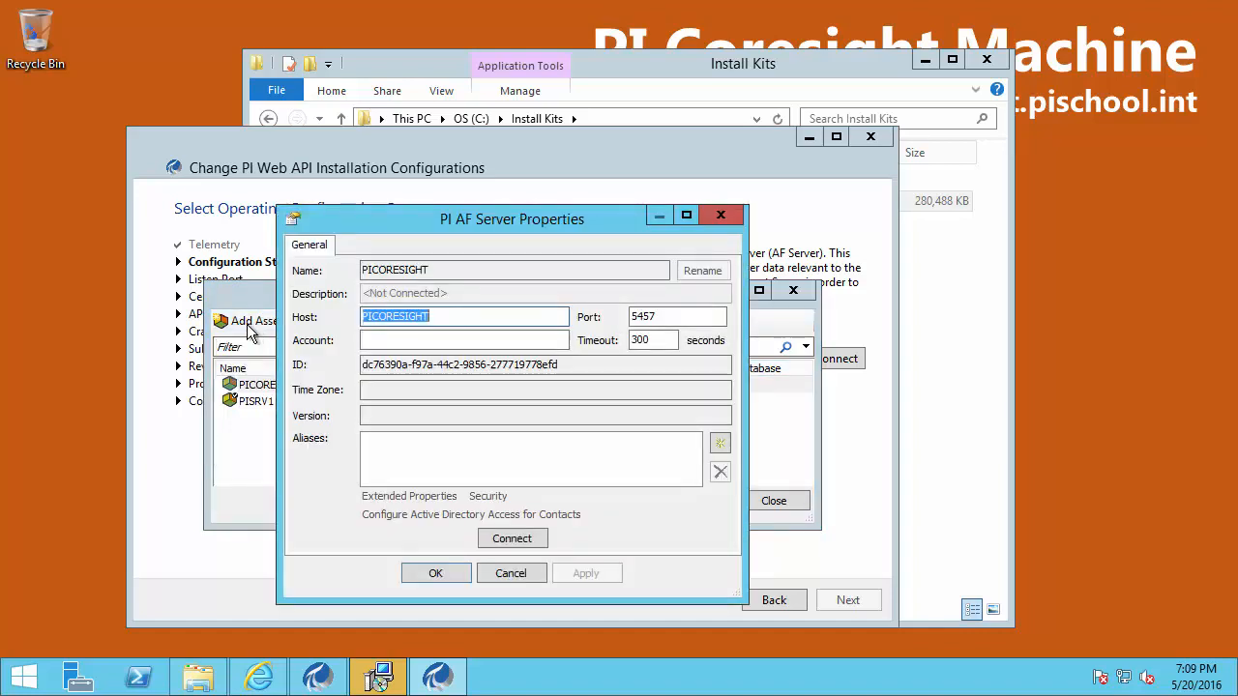
text(PISRV)
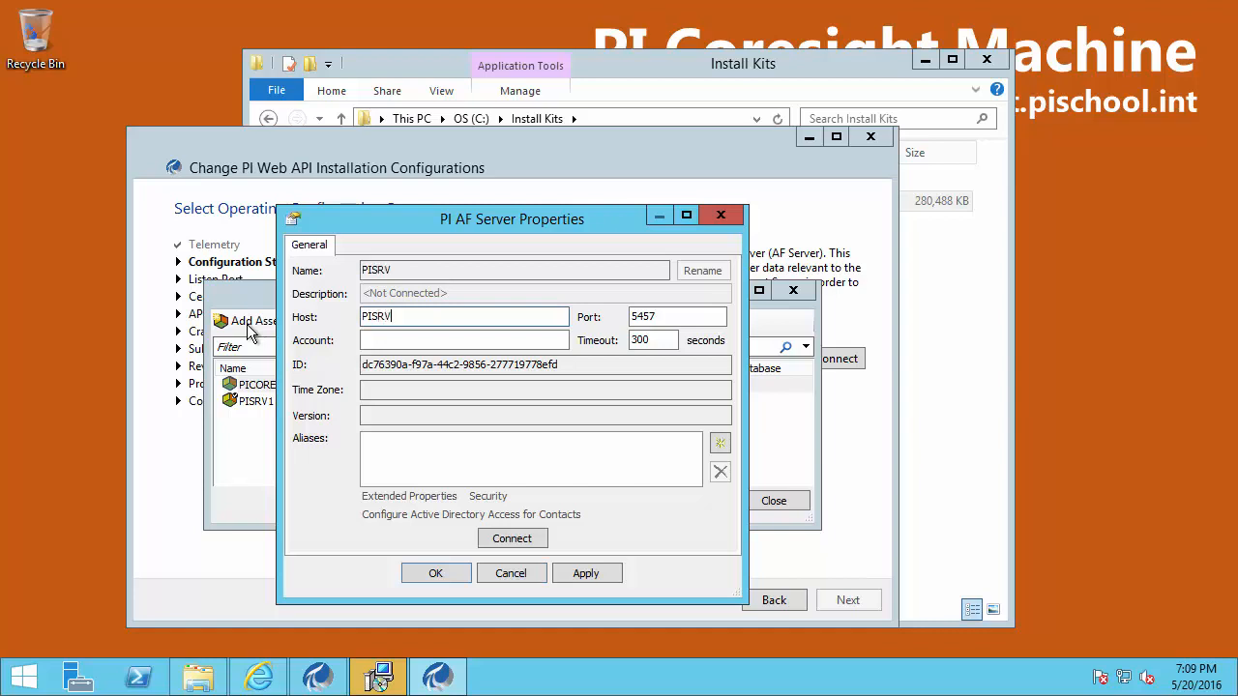
text(2)
click(453, 572)
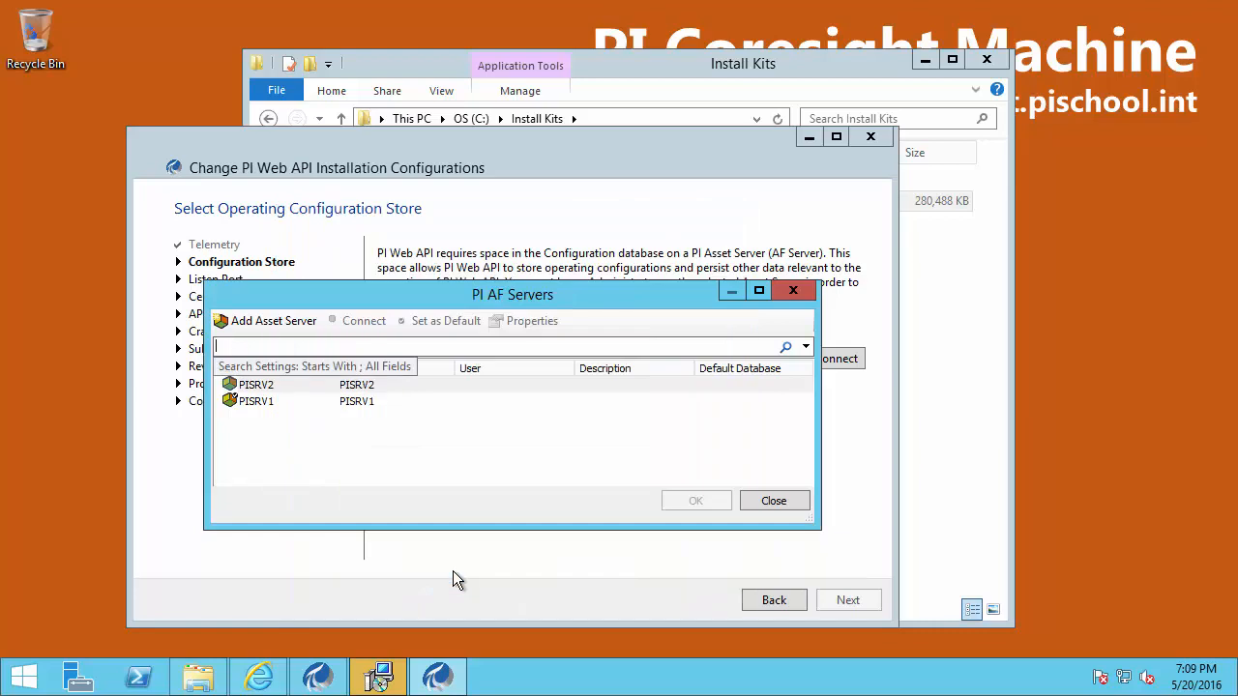
click(371, 383)
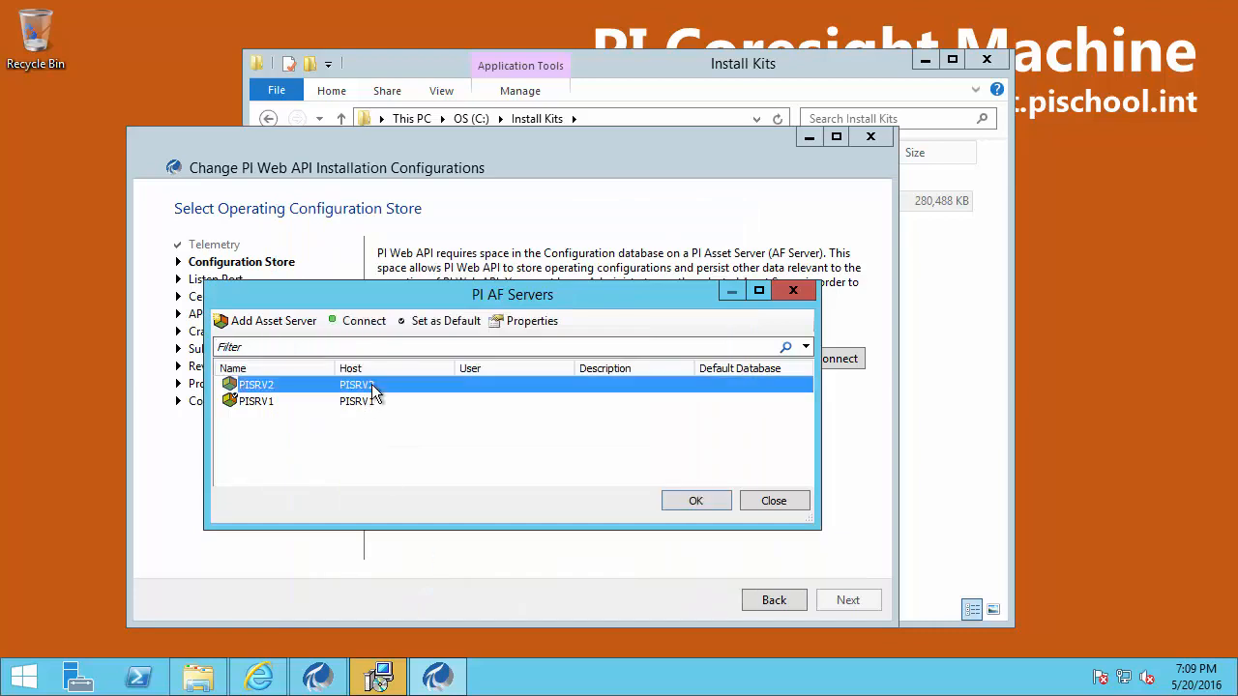
click(362, 322)
click(698, 501)
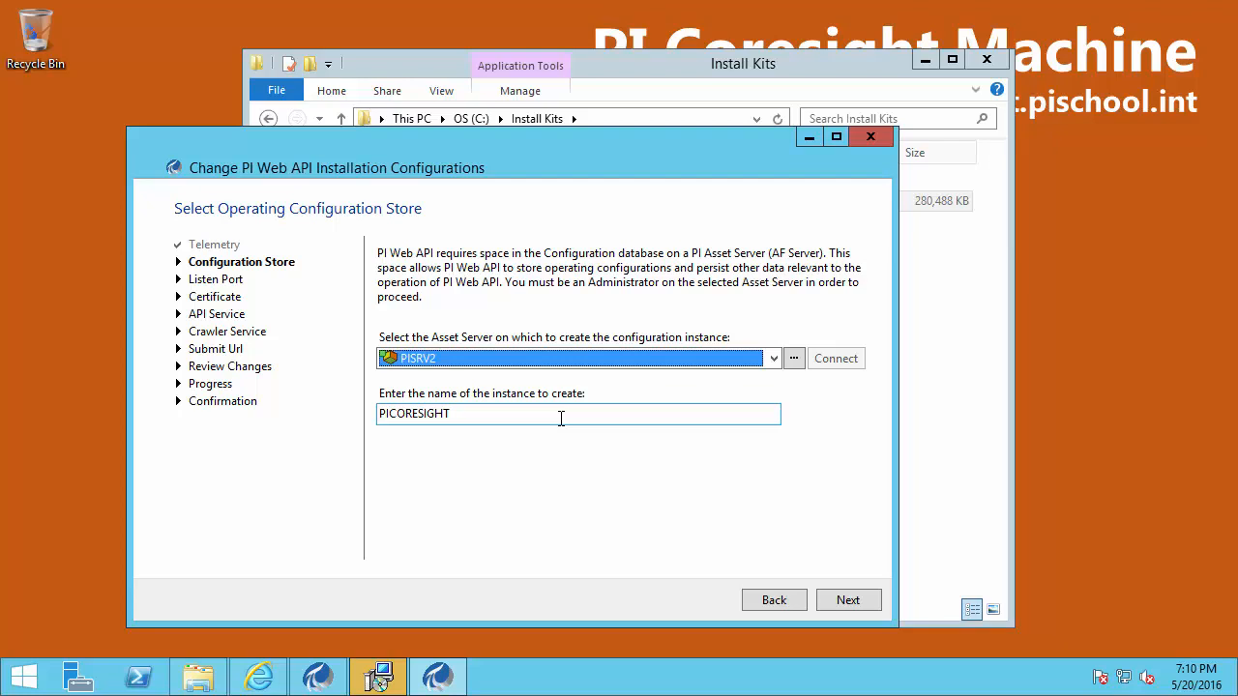
Accept listen port 443 with its firewall exception and keep the self-signed certificate
click(863, 600)
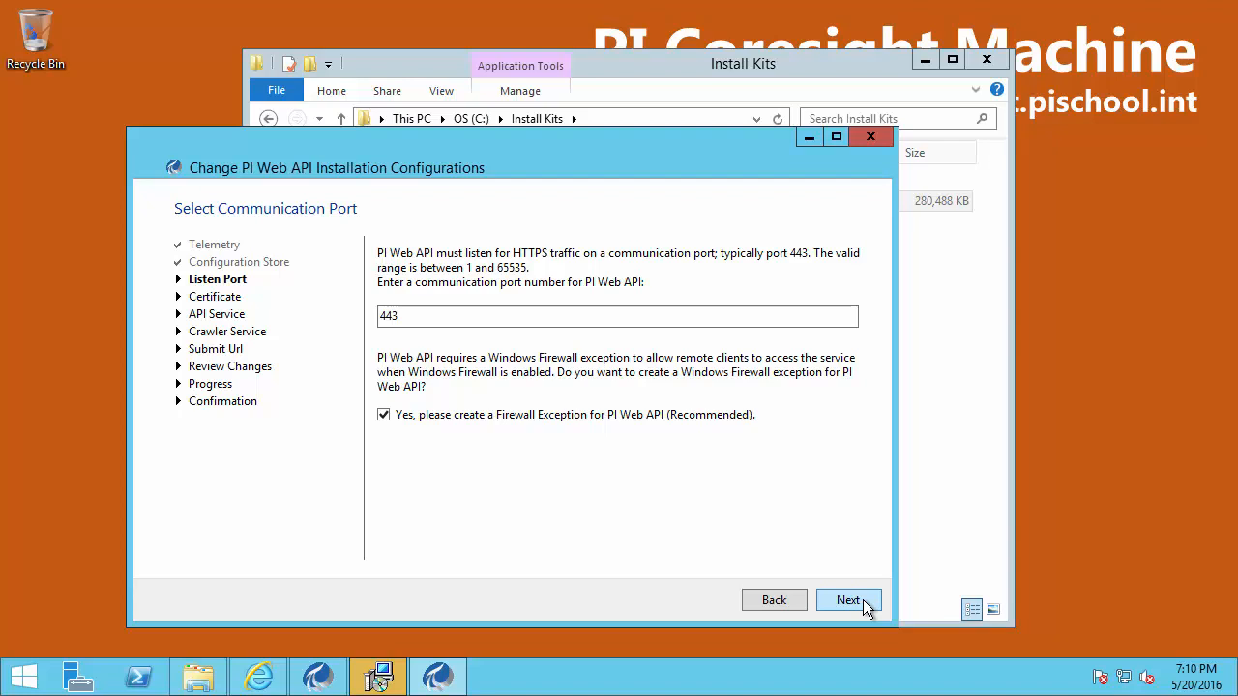
click(863, 600)
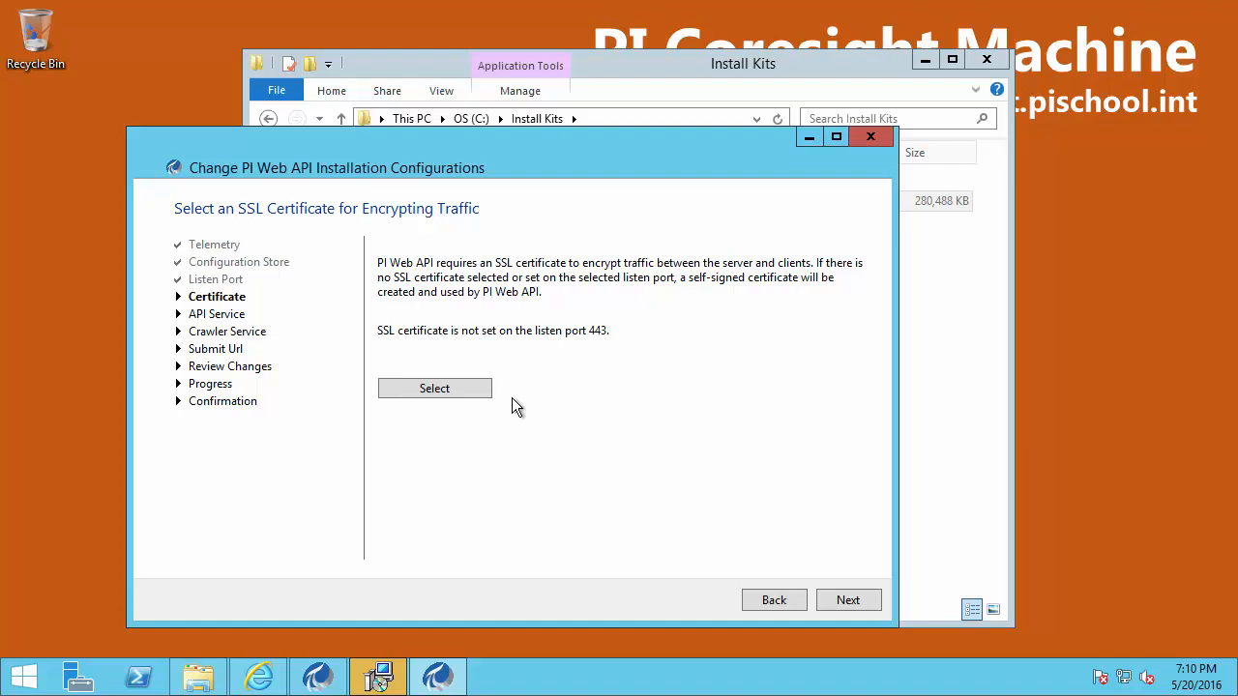
click(847, 599)
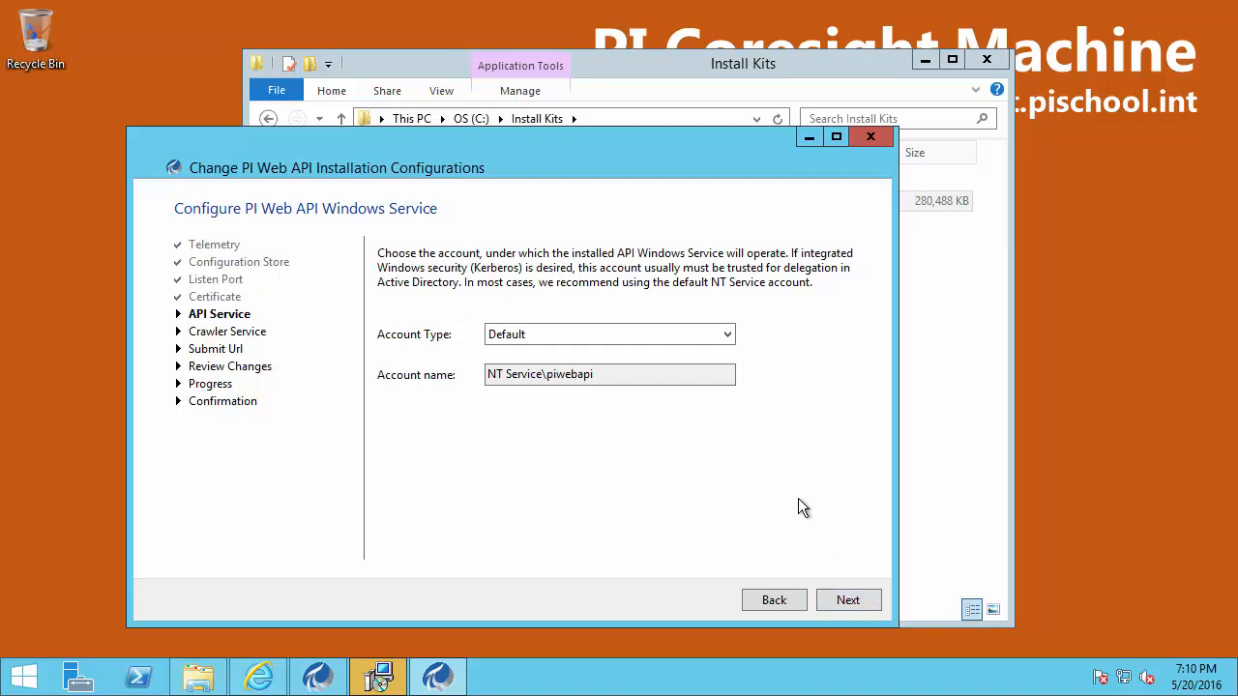
Run the API service as custom account pischool\svc-pi-coresight, entering its password and testing the credentials
click(693, 332)
click(643, 366)
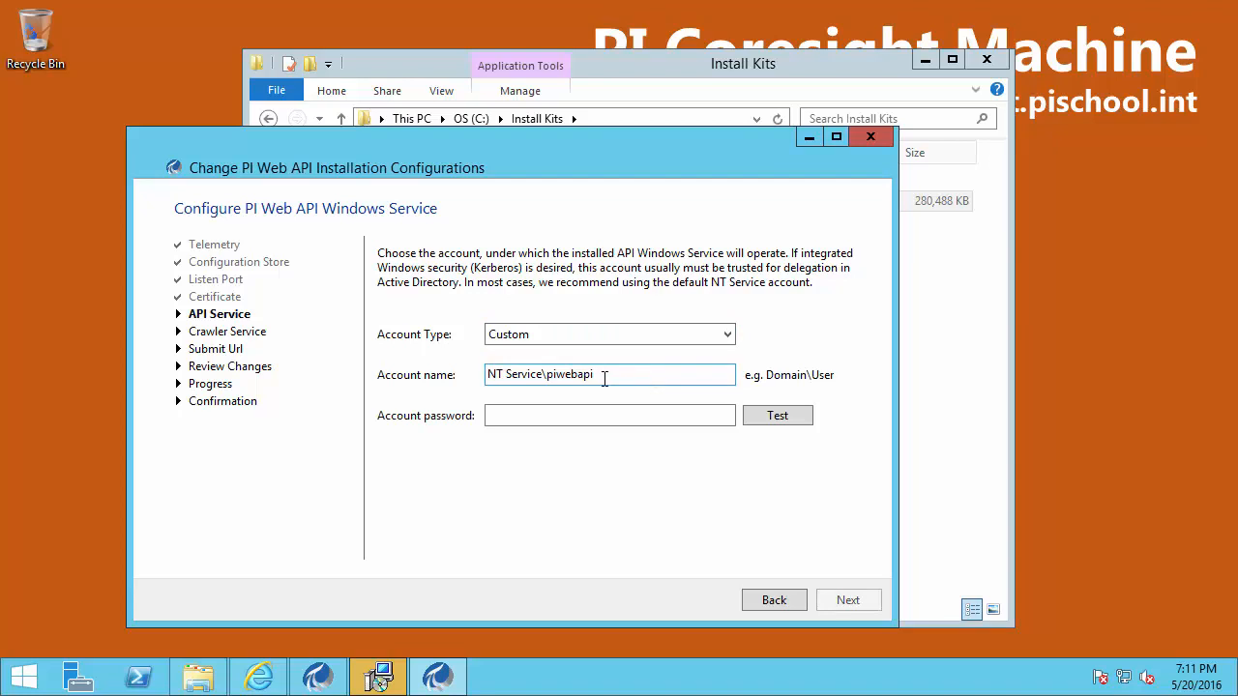
drag(605, 375, 380, 364)
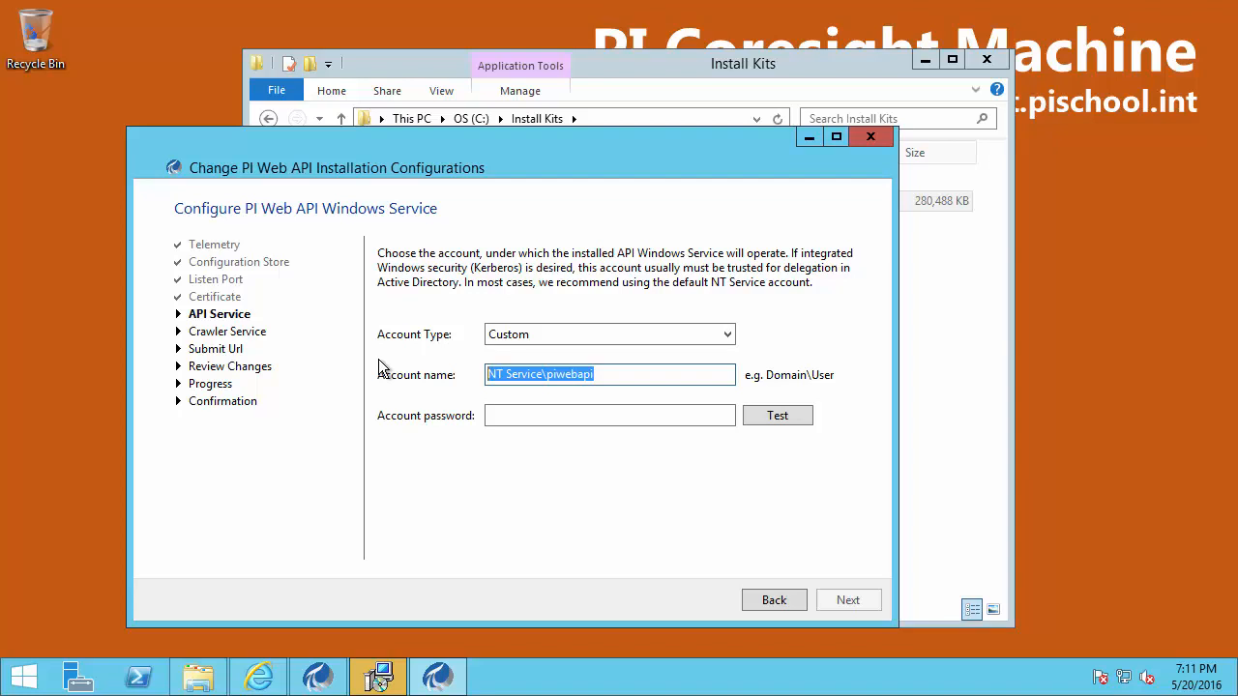
text(pischool\svc-pi-coresight)
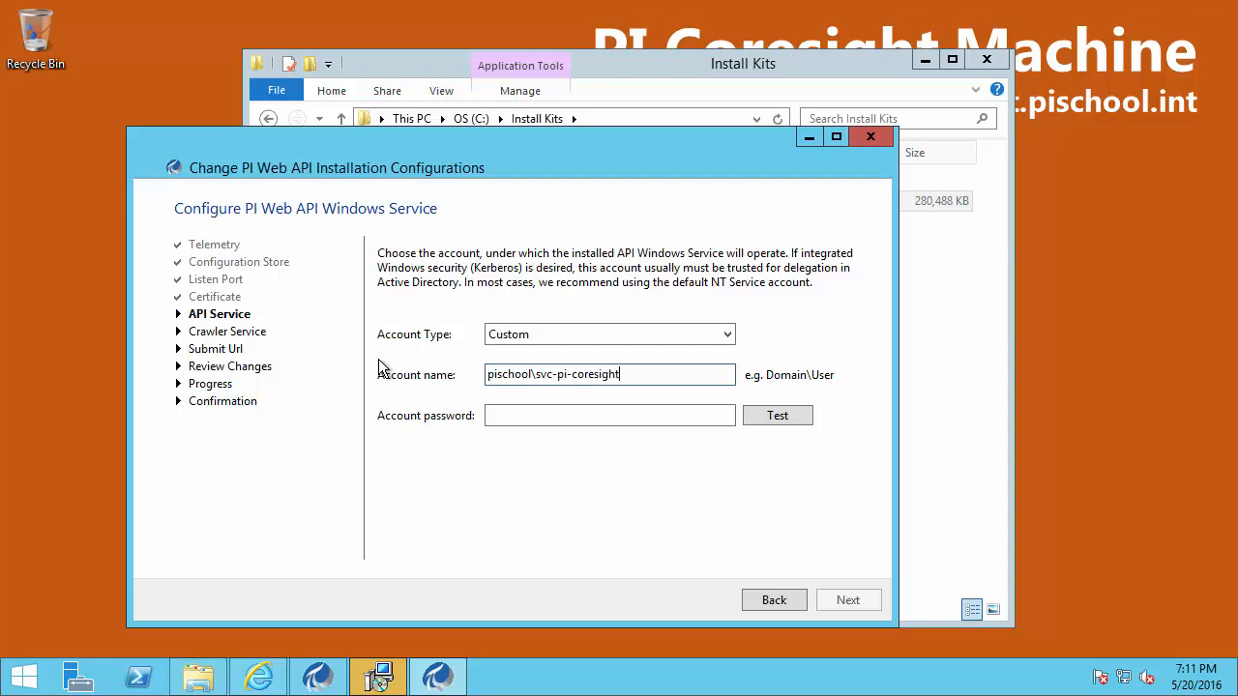
click(490, 416)
text(*******)
click(782, 415)
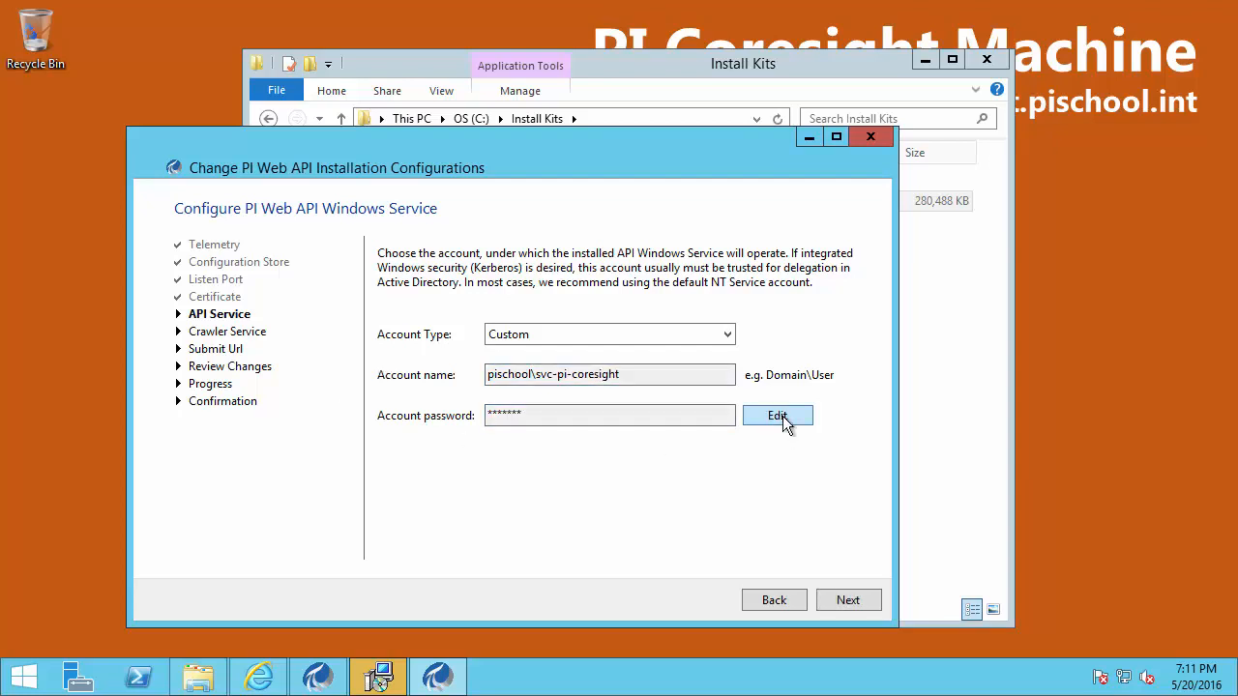
click(845, 599)
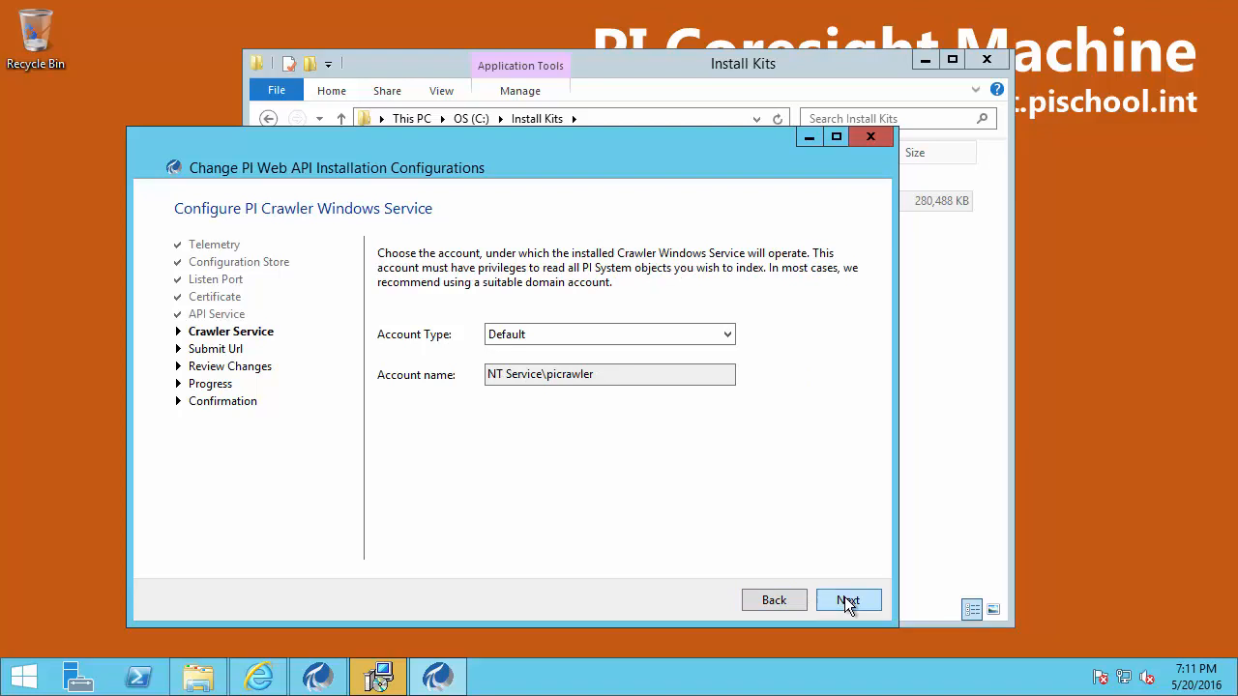
Set the crawler service to custom account pischool\svc-pi-coresight with its password, verified by Test
click(612, 335)
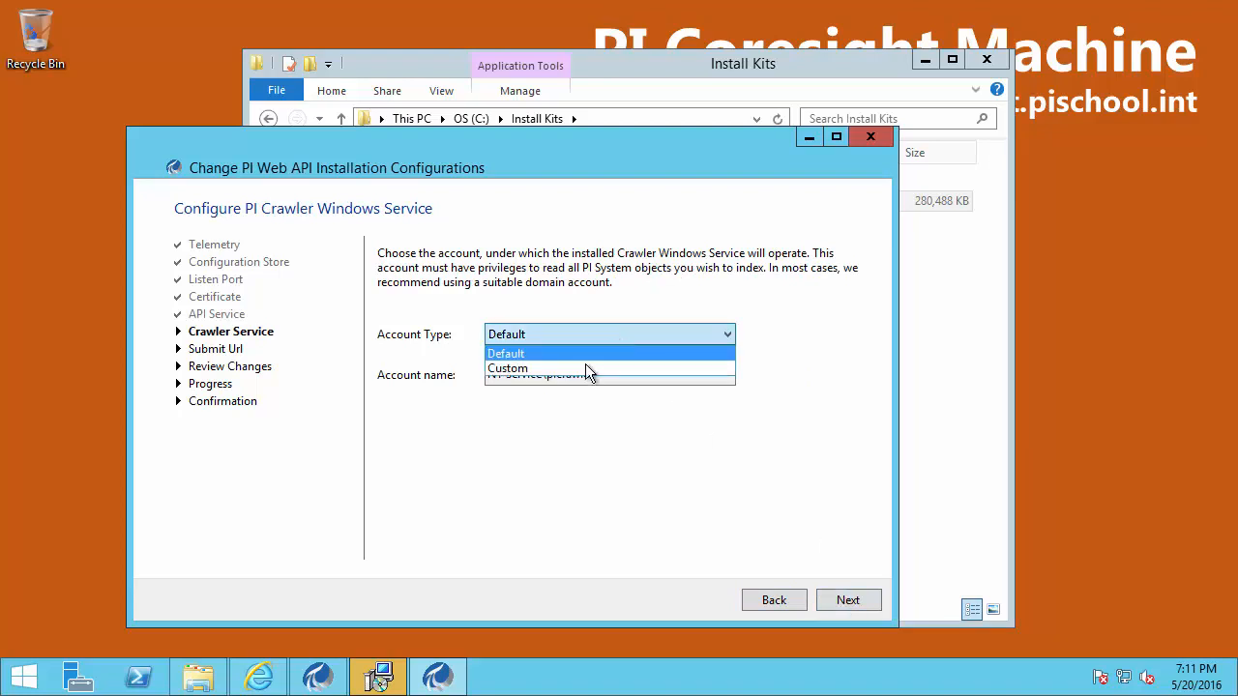
click(585, 365)
drag(611, 375, 468, 354)
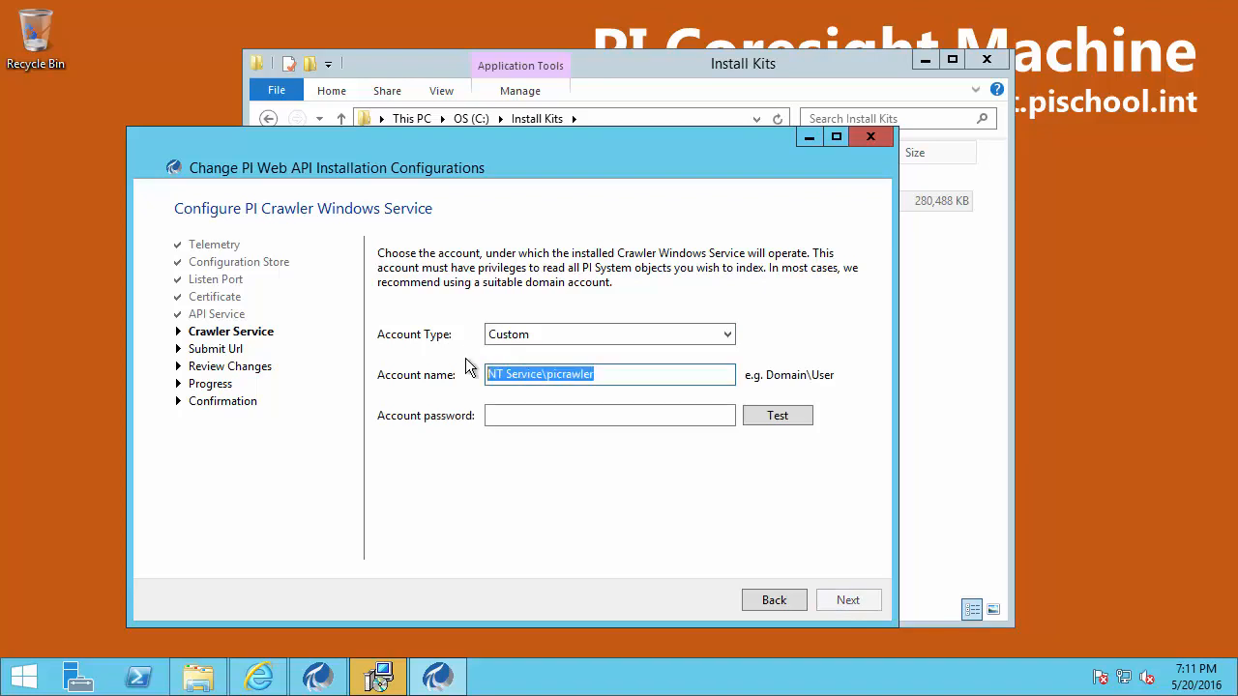
text(pischool\svc)
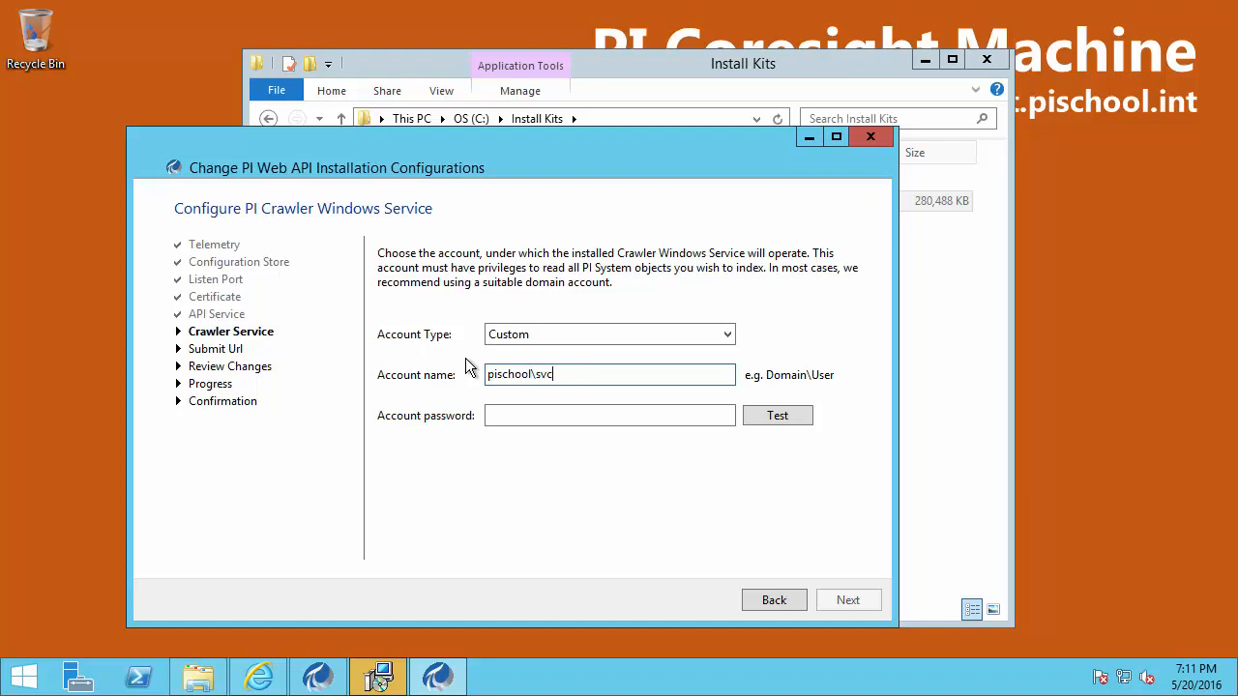
text(-pi-coresight)
click(515, 415)
text(*******)
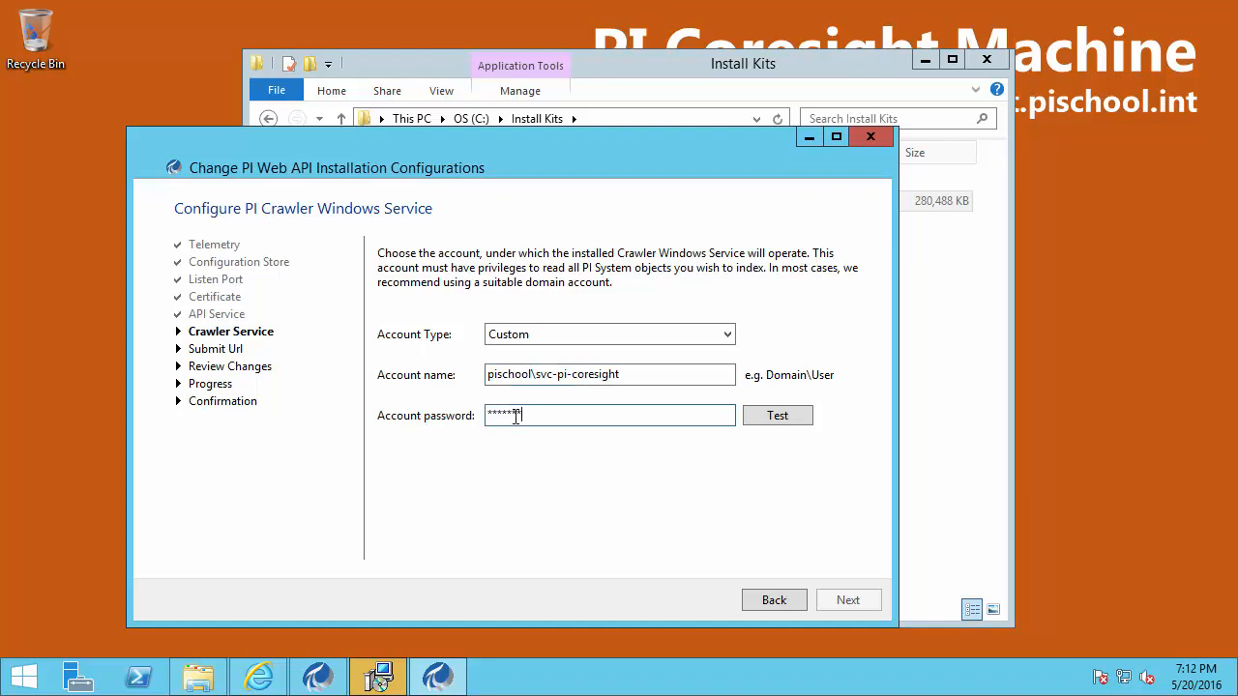
click(795, 416)
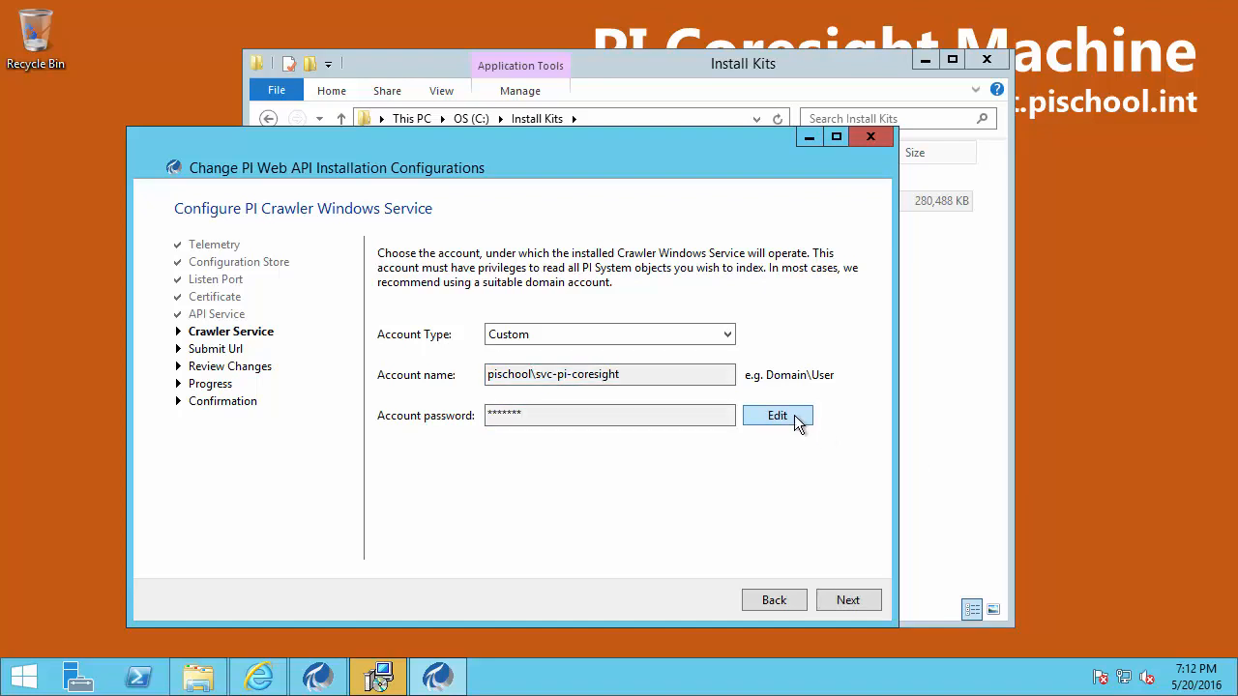
click(850, 600)
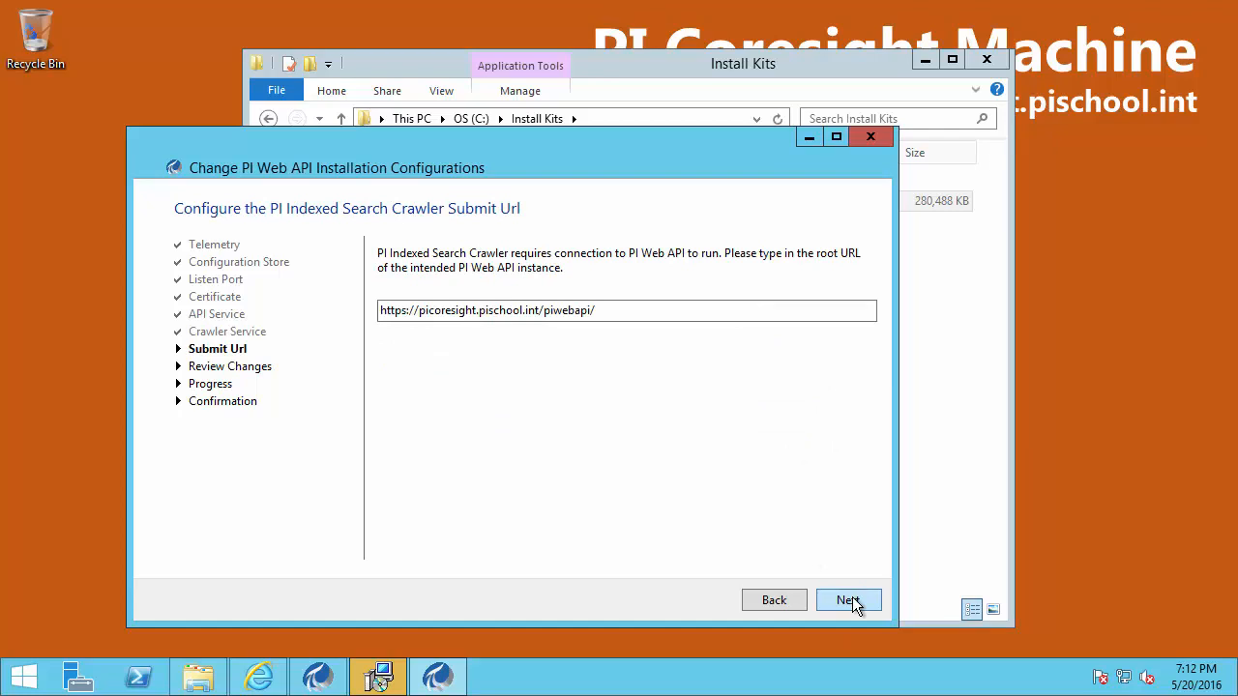
Keep the submit URL, accept and apply all reviewed configurations, then close the utility after success
click(850, 600)
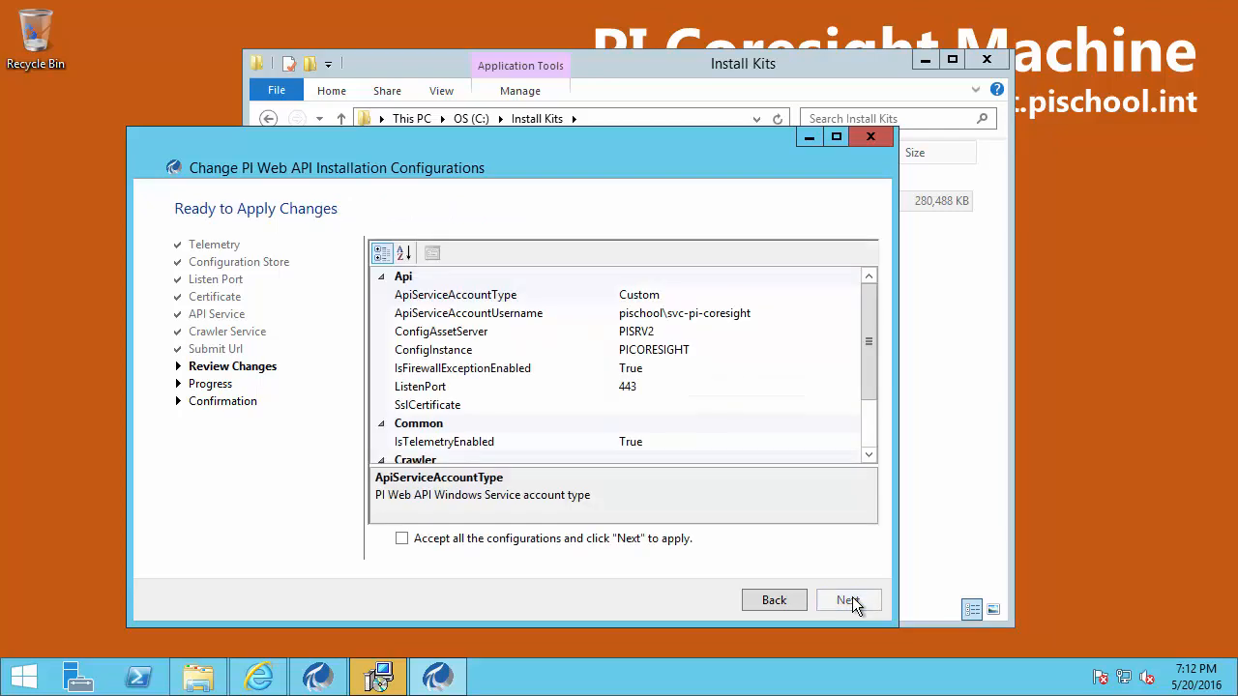
drag(868, 330, 873, 391)
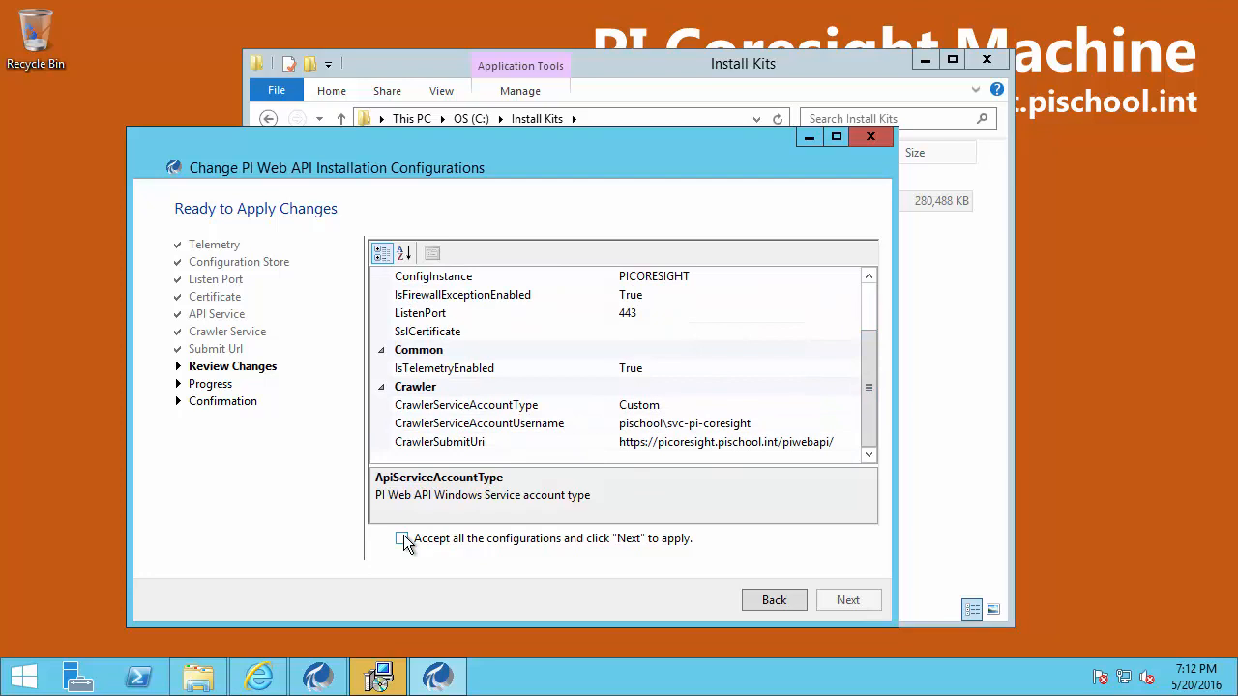
click(402, 538)
click(855, 599)
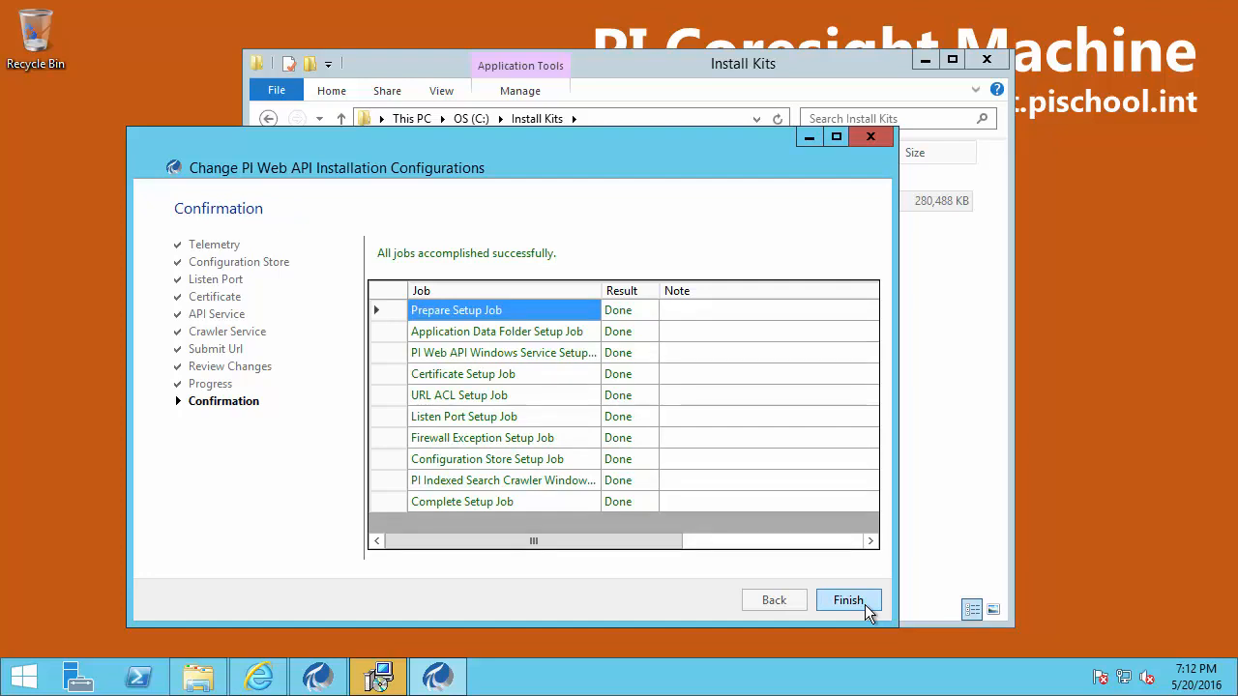
click(864, 605)
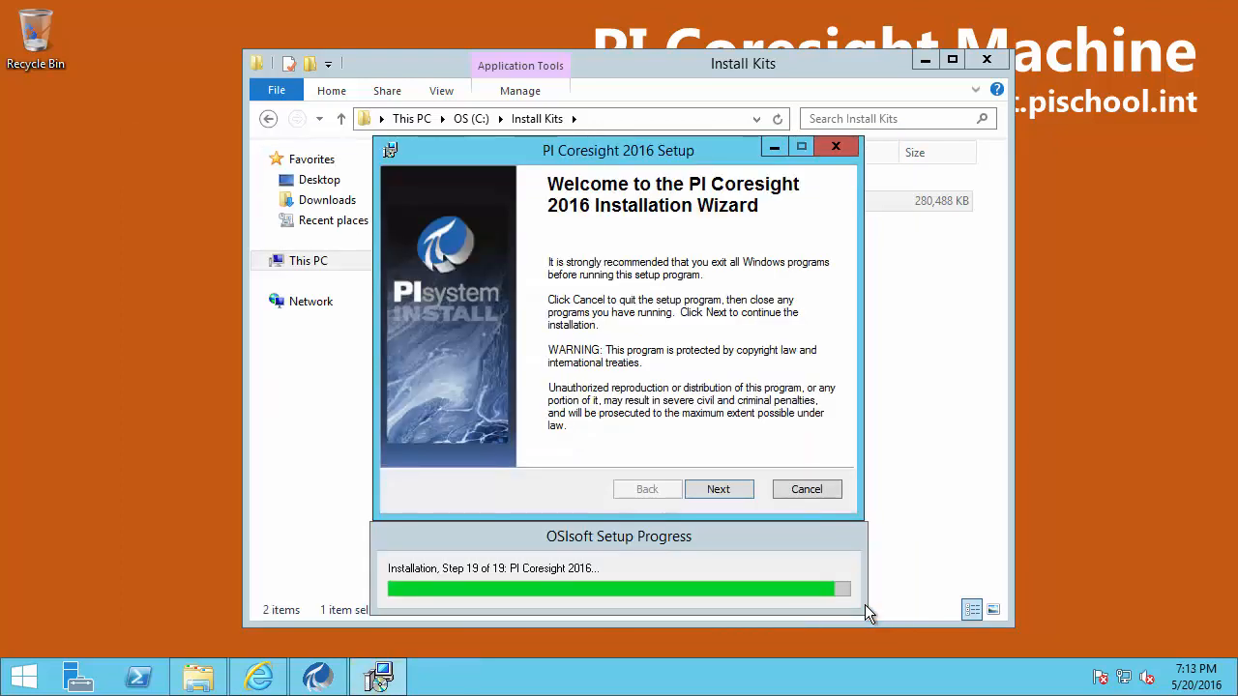
Install PI Coresight 2016 to C:\Program Files\PIPC\ hosted on the IIS Default Web Site
click(718, 490)
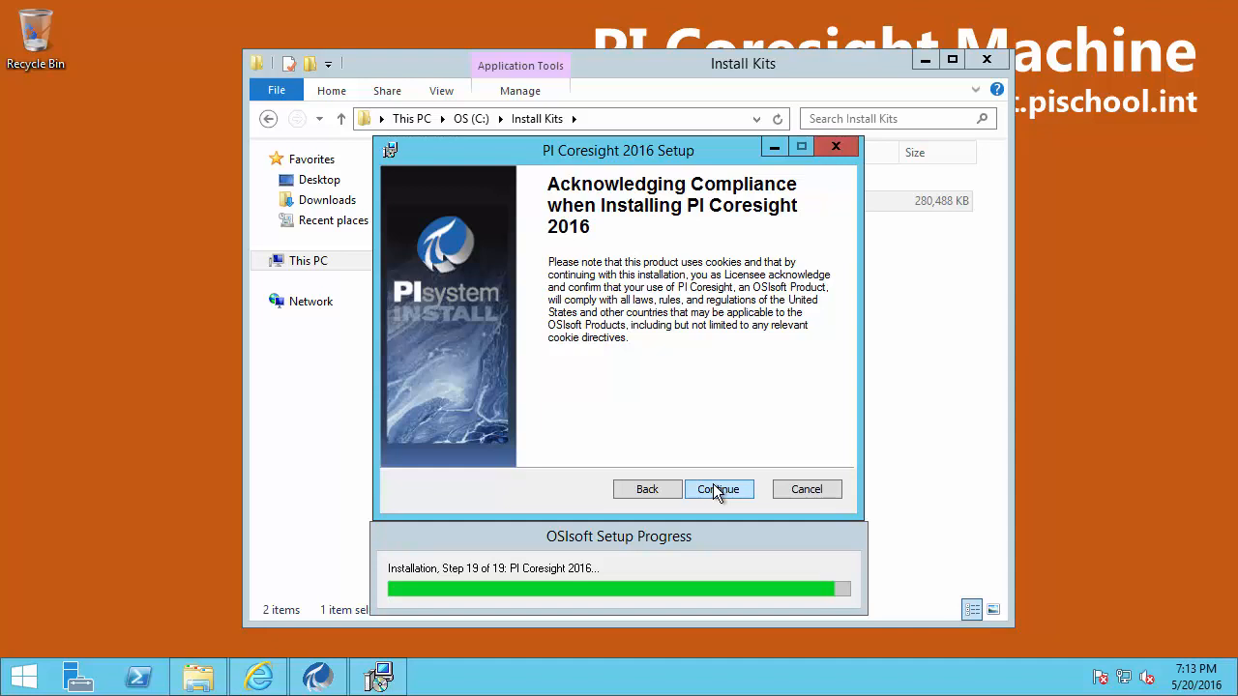
click(716, 491)
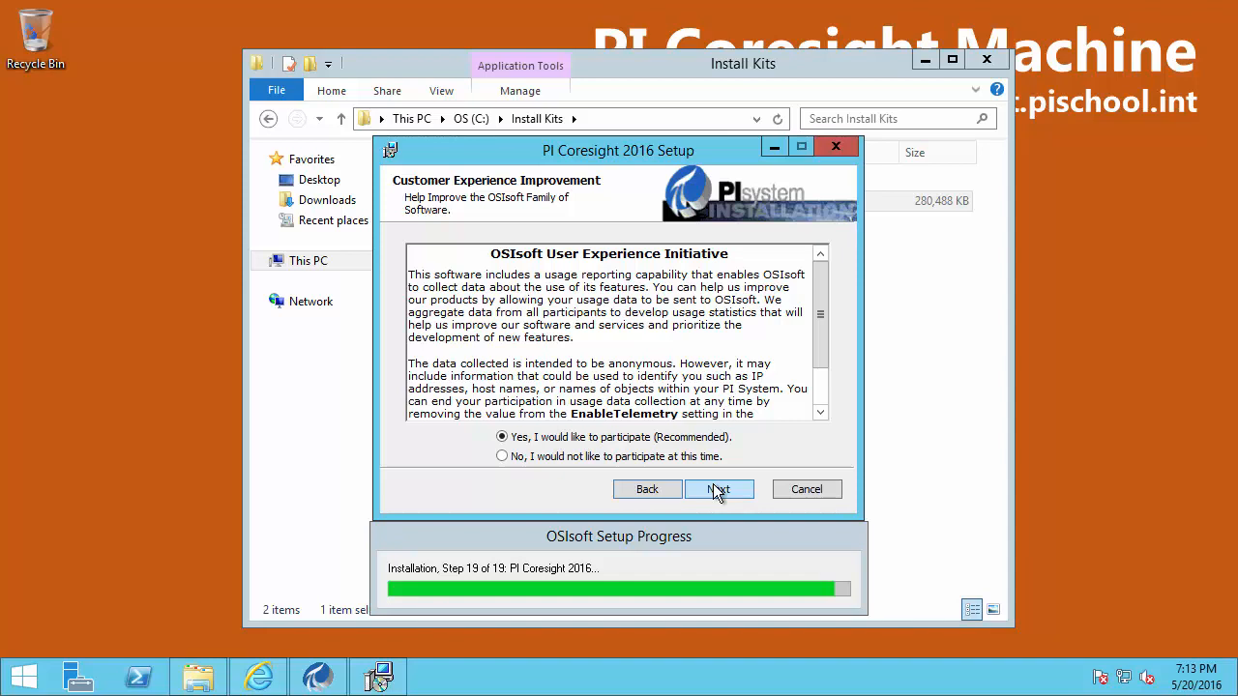
click(716, 490)
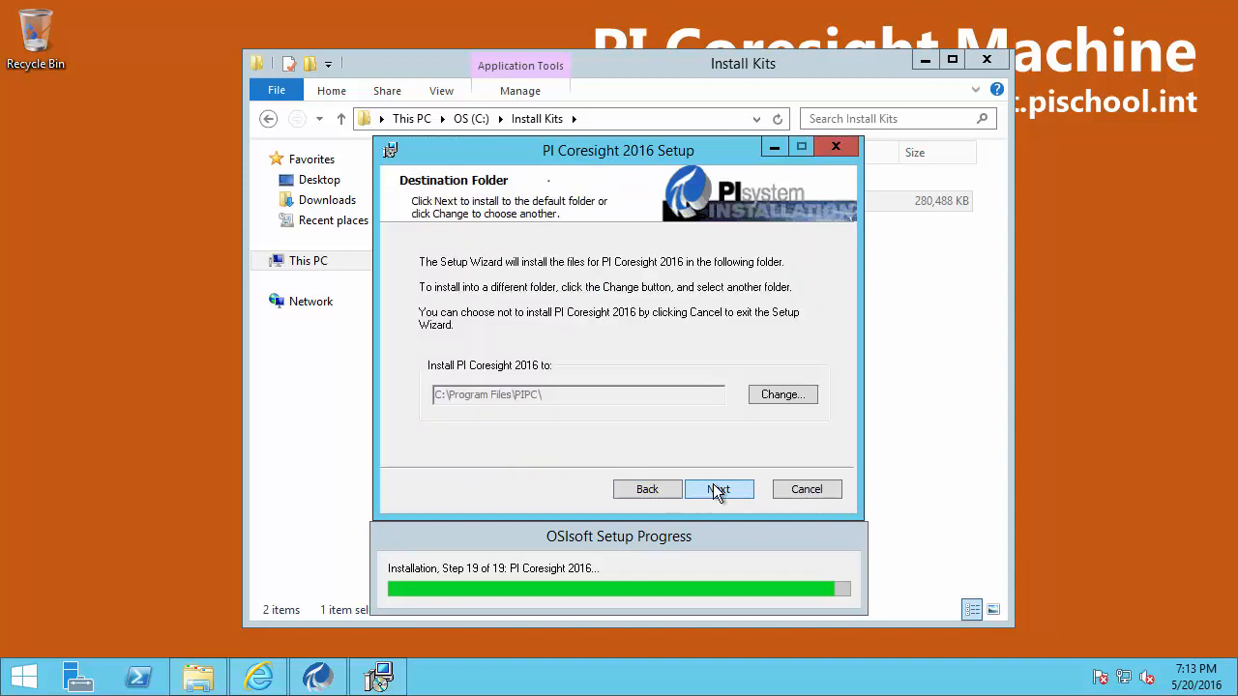
click(717, 490)
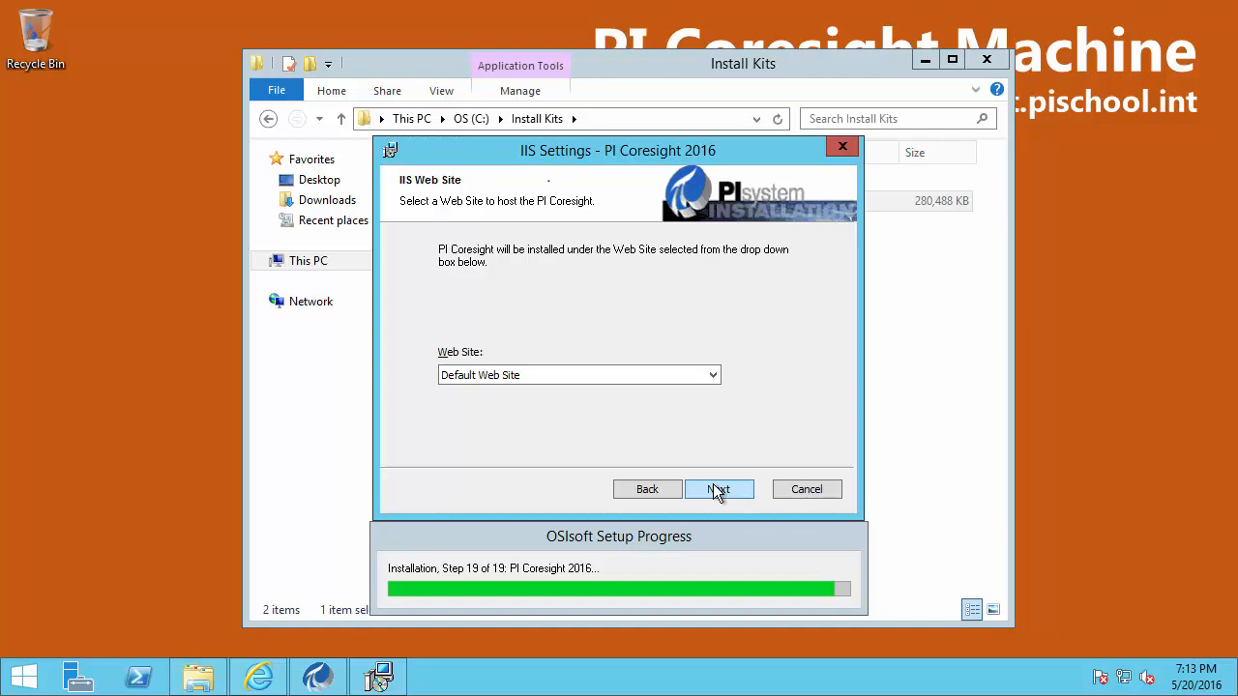
click(710, 377)
click(742, 387)
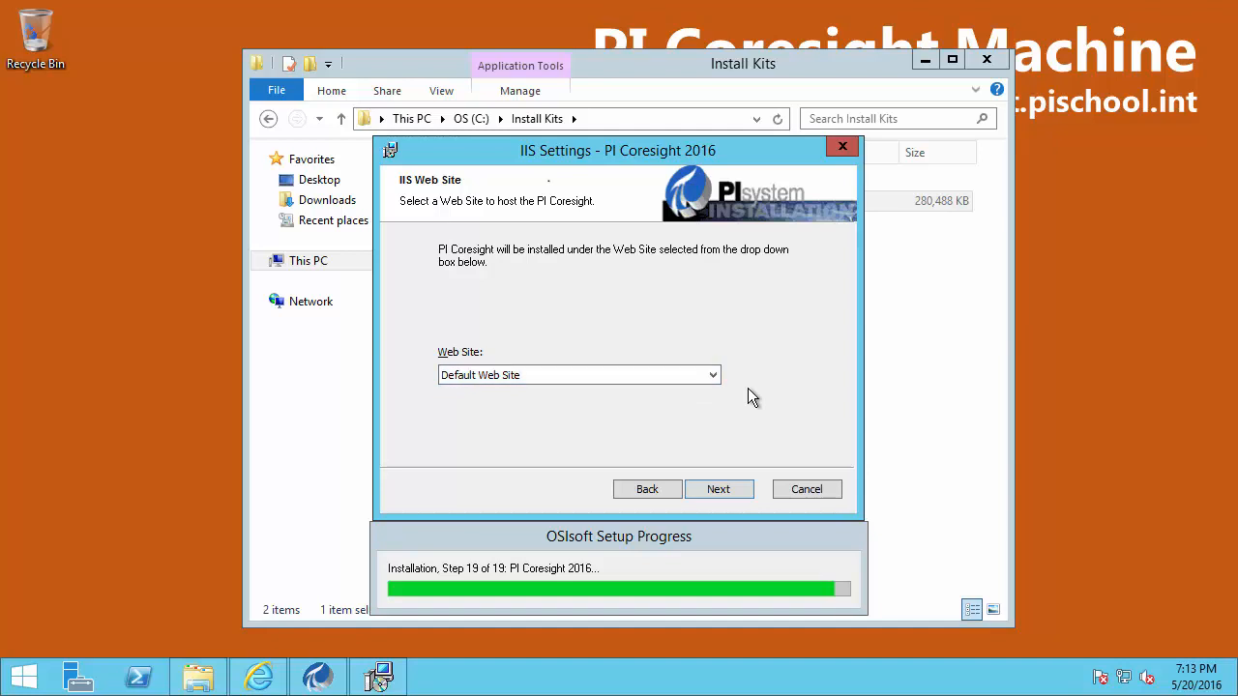
click(717, 491)
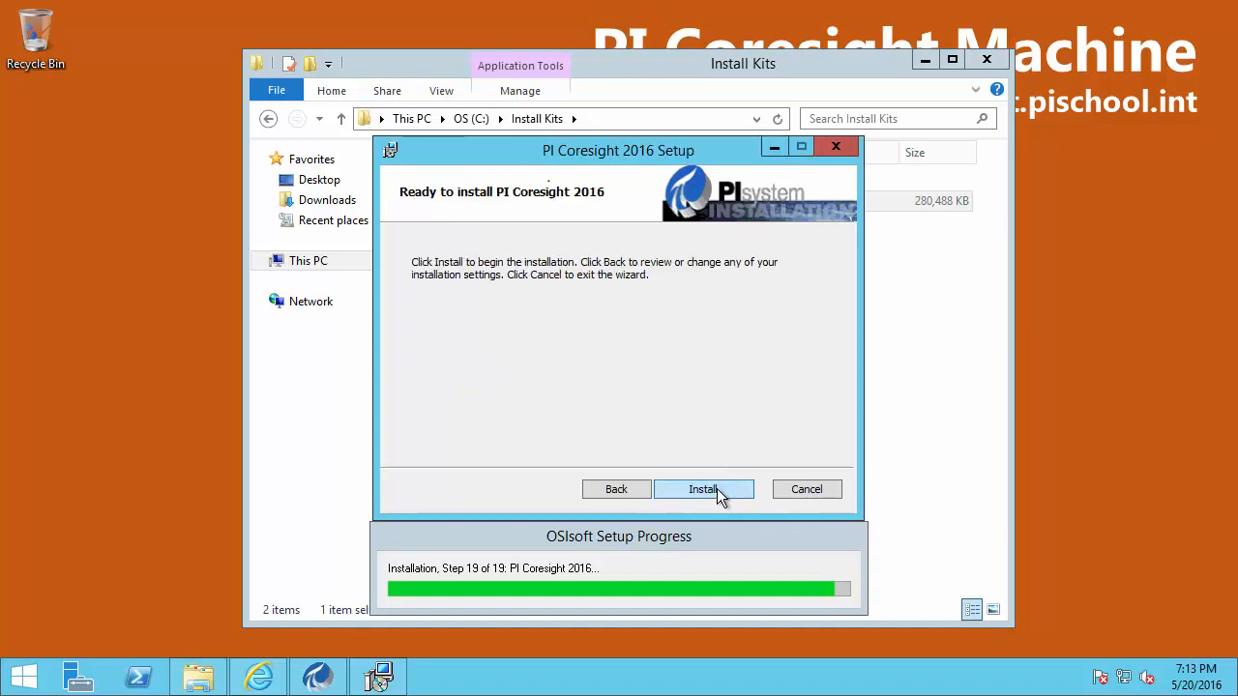
click(718, 491)
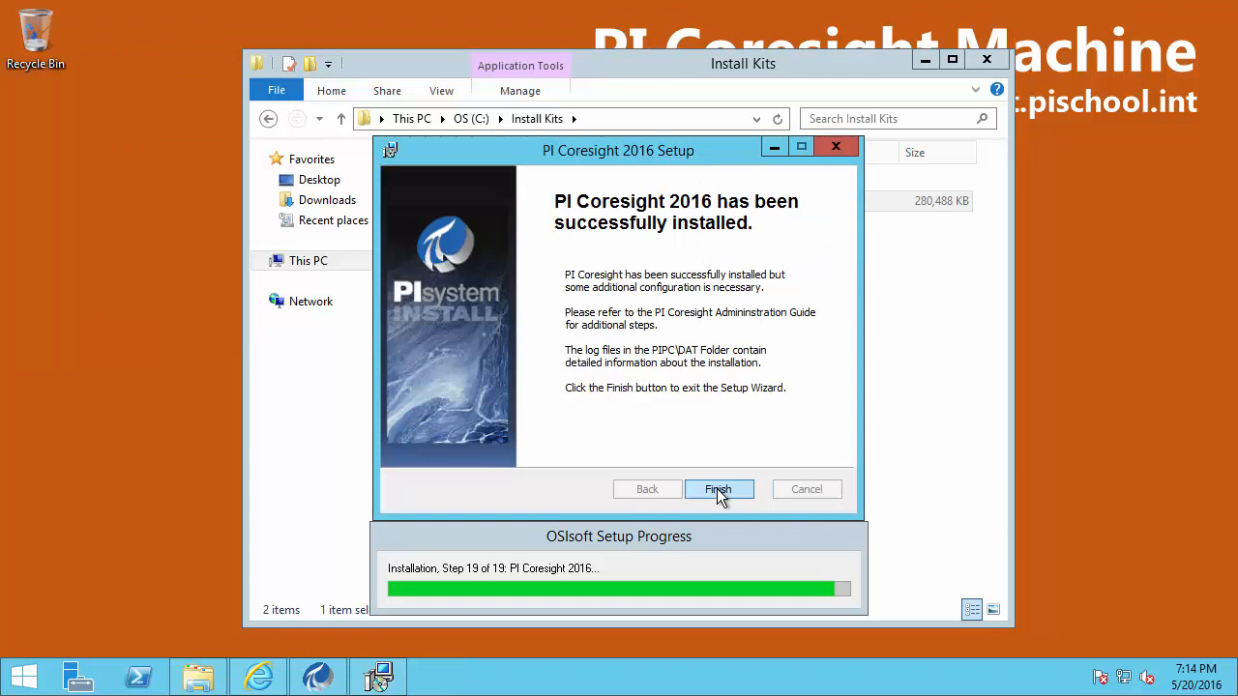
Finish setup, confirm all PI services are running, and agree to restart the computer
click(716, 488)
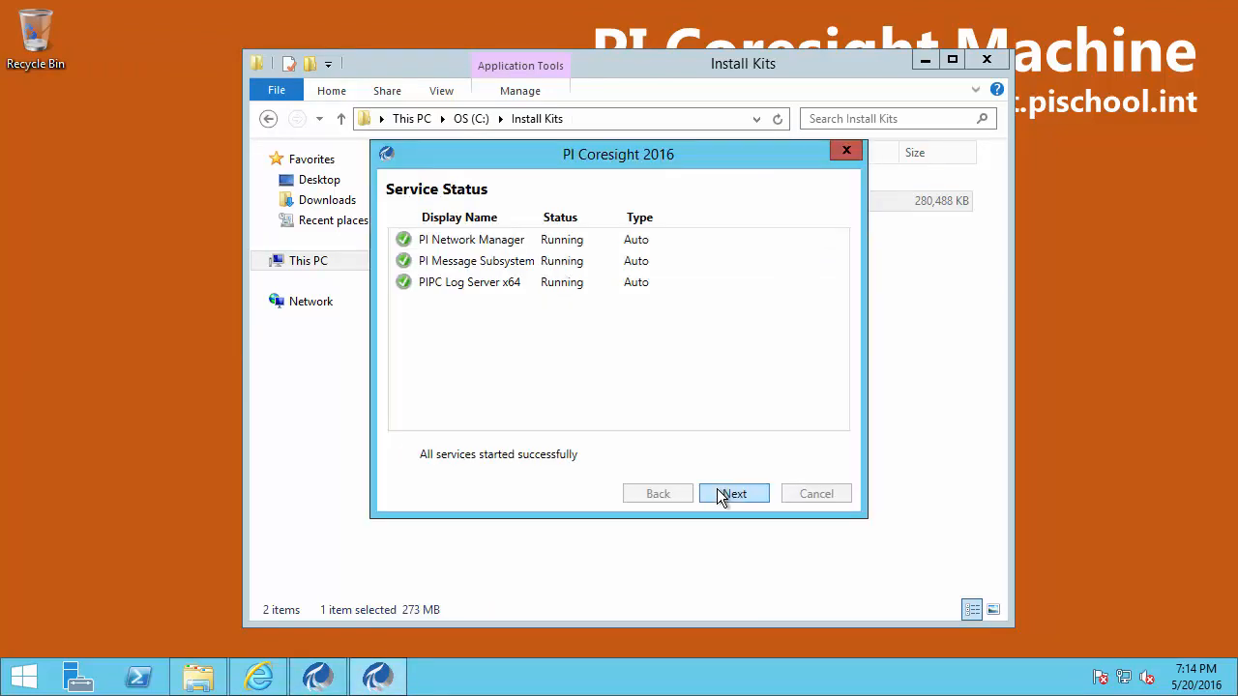
click(718, 491)
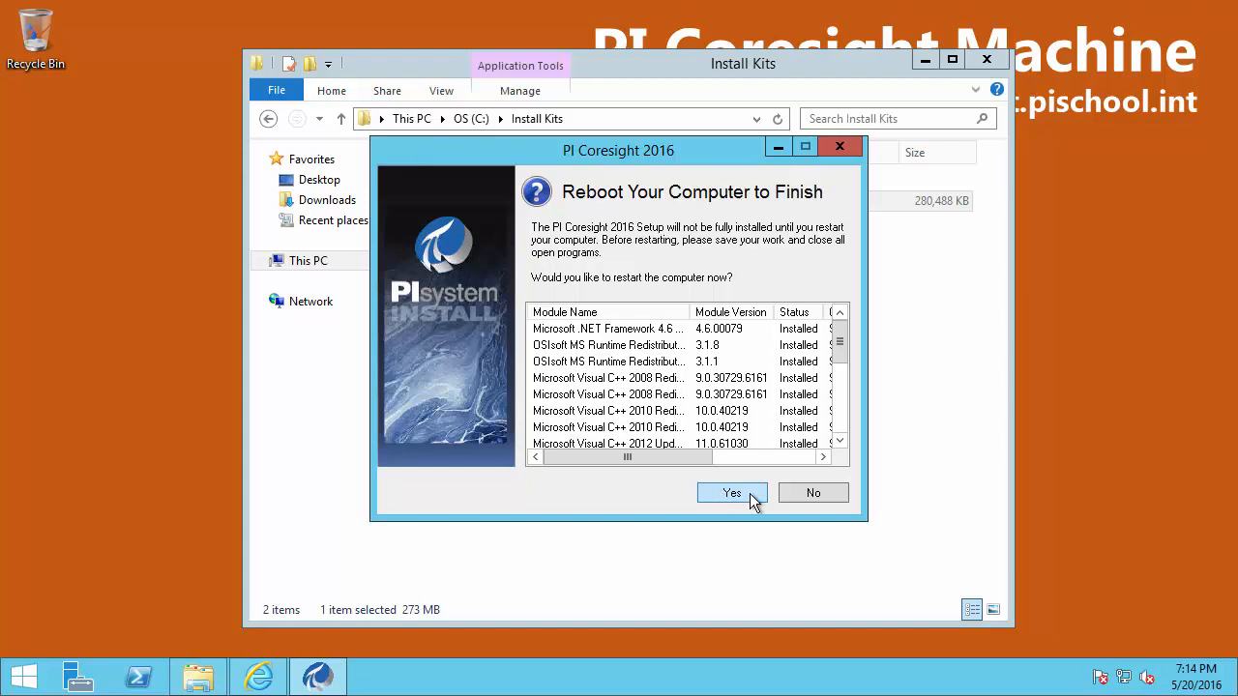
click(749, 494)
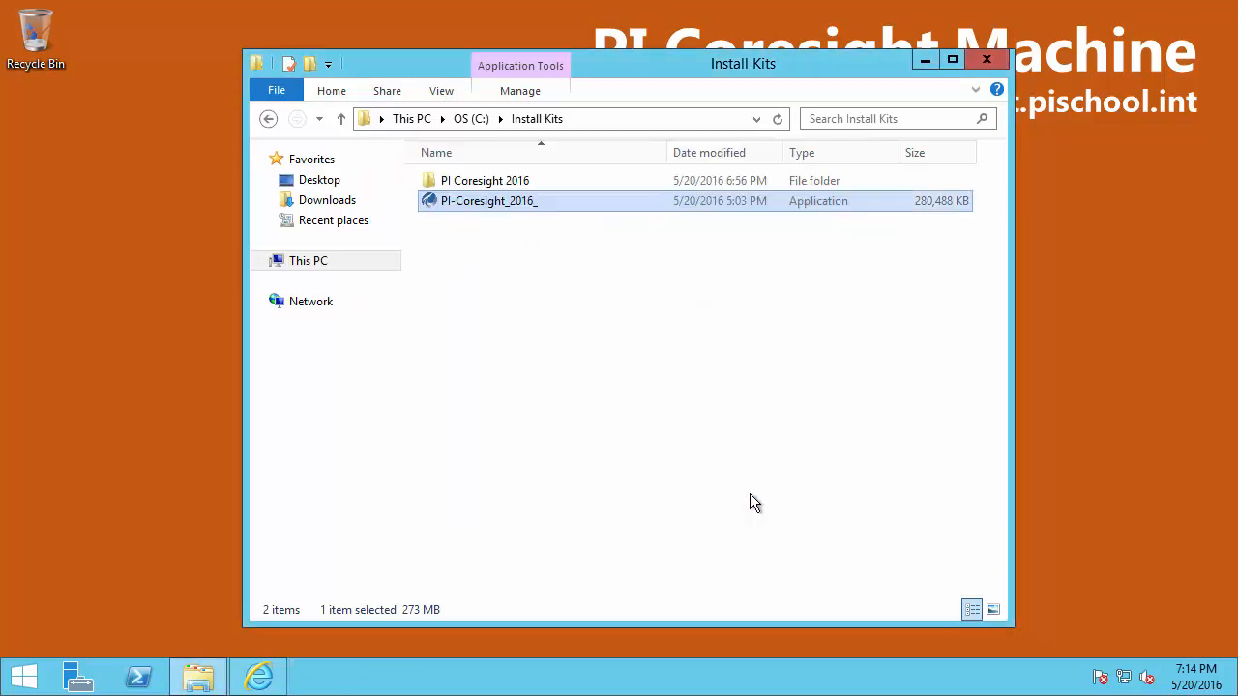
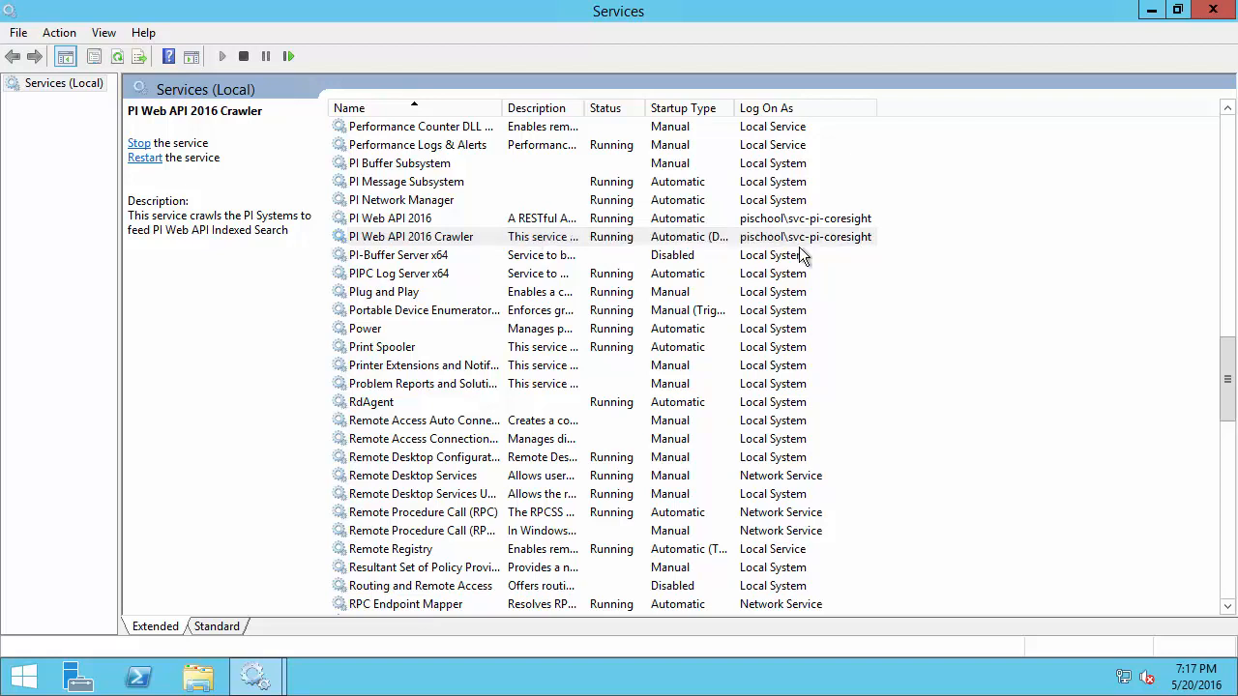
Annotate the PI Web API service's pischool\svc-pi-coresight logon account with an arrow, then clear it
key(ctrl+2)
drag(878, 223, 928, 216)
key(Escape)
Launch IIS Manager from a Start search for 'iis' and maximize it
click(1172, 9)
click(23, 677)
text(iis)
click(1028, 203)
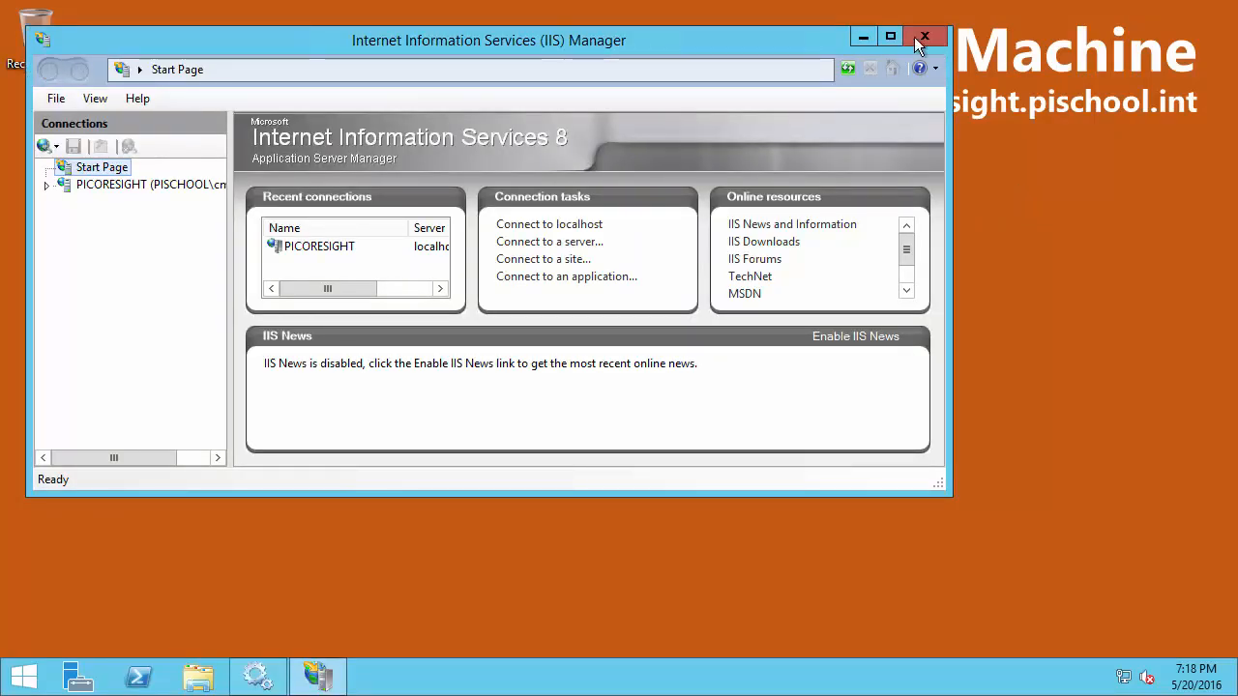
click(890, 36)
Decline the Web Platform prompt and list PICORESIGHT's application pools with a widened Name column
click(17, 151)
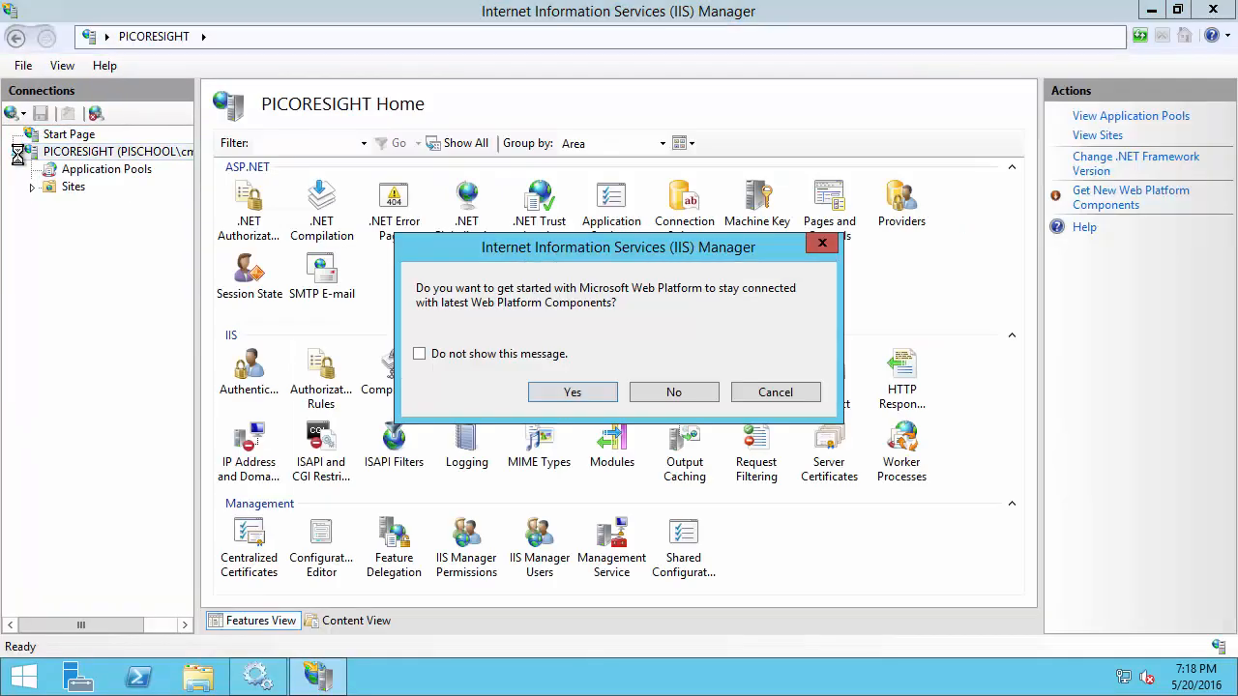
click(420, 354)
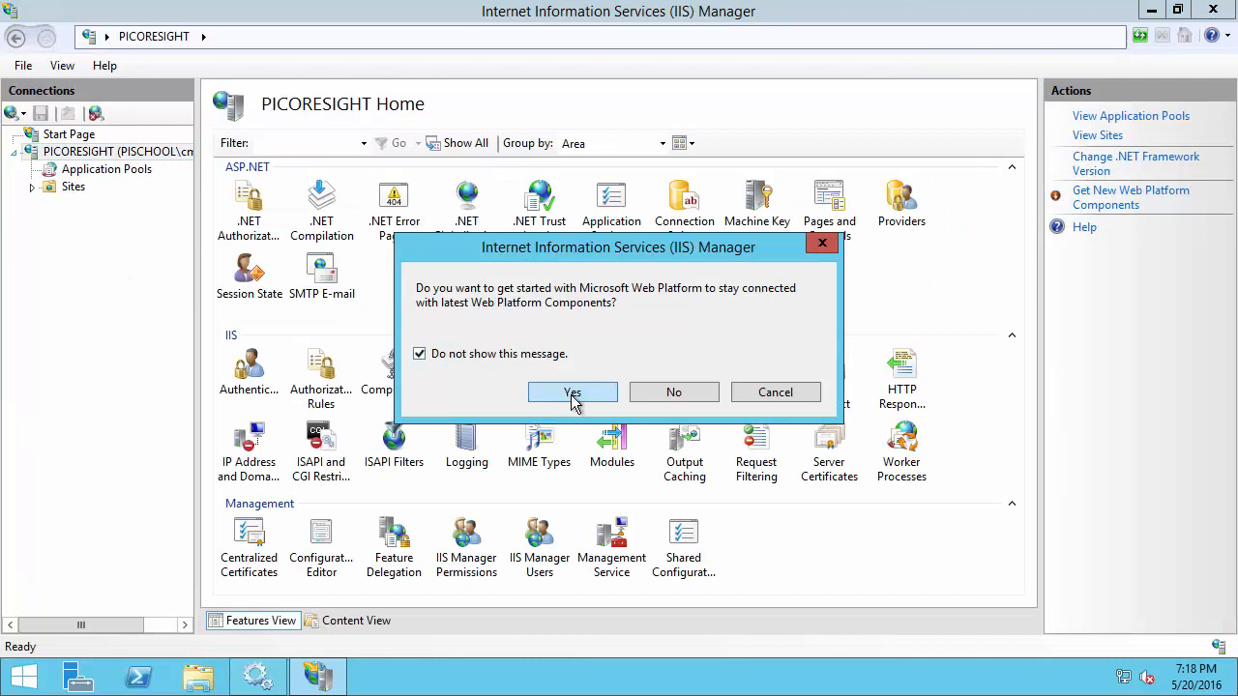
click(674, 394)
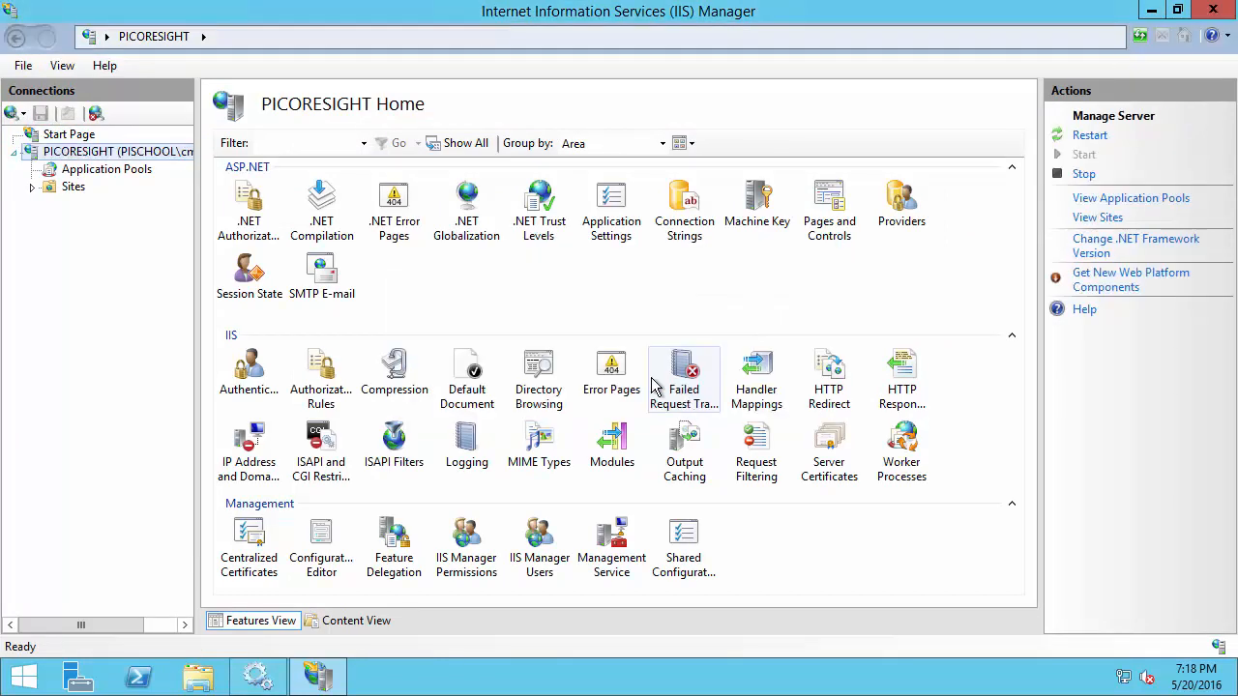
click(70, 174)
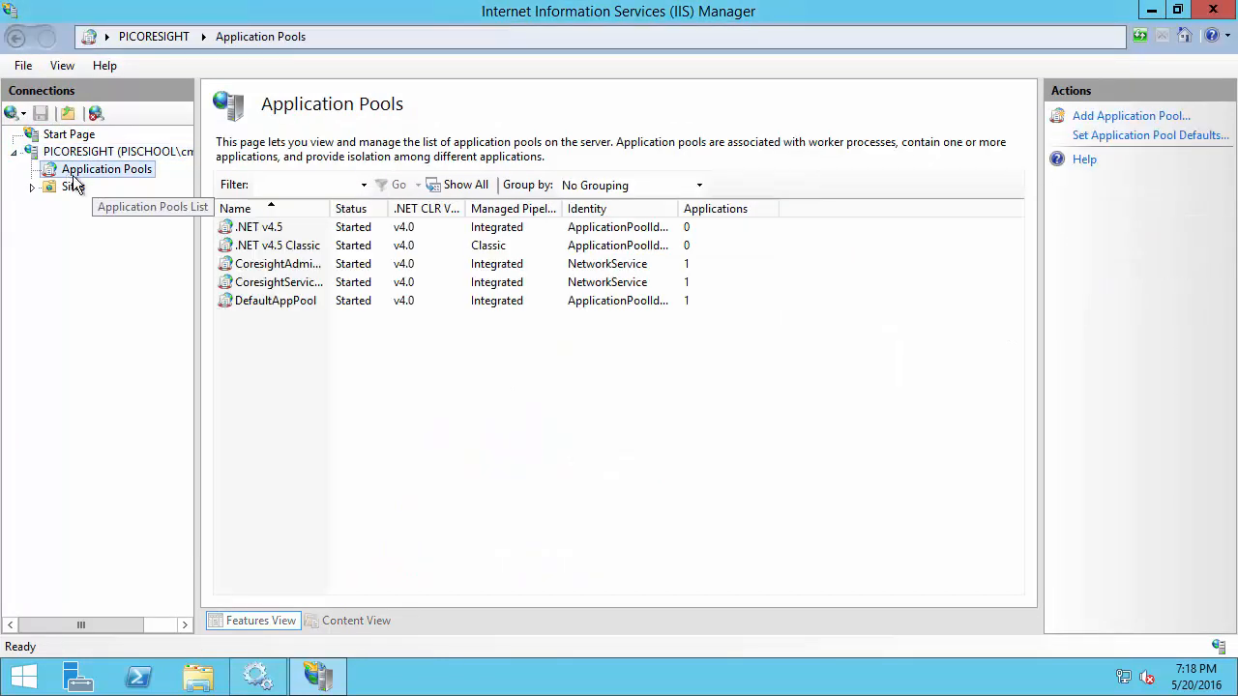
drag(330, 208, 404, 207)
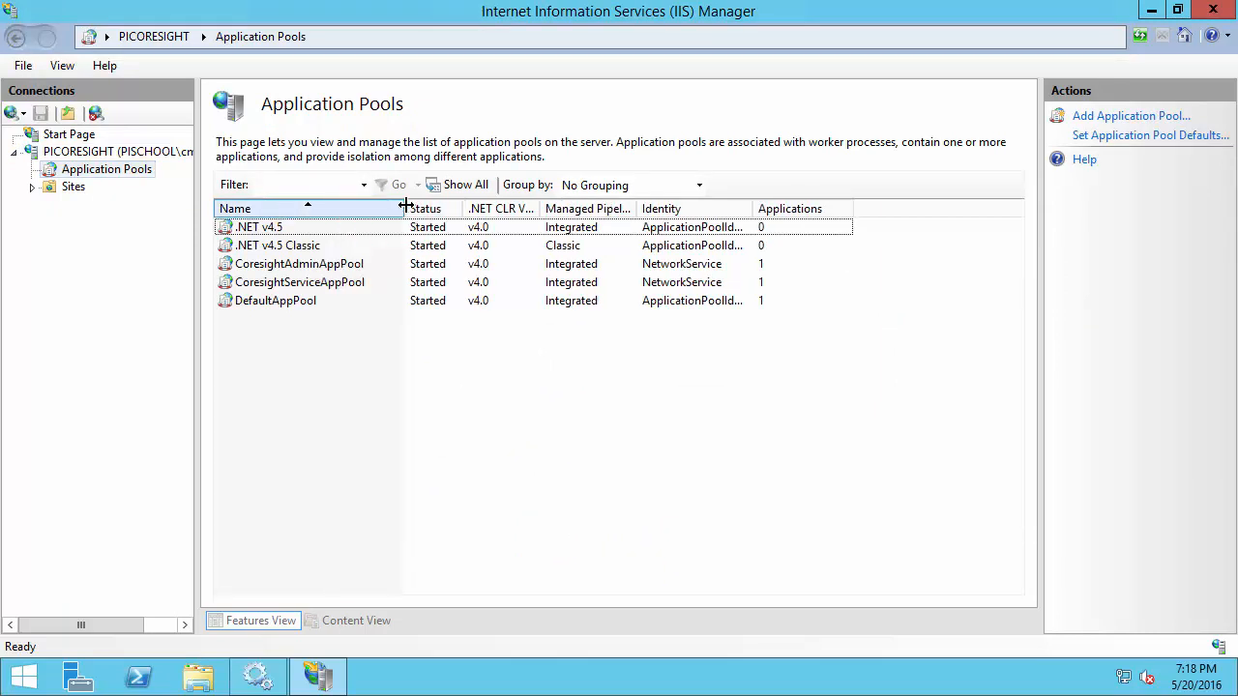
In CoresightAdminAppPool's Advanced Settings, switch the Identity to Custom account
right_click(661, 271)
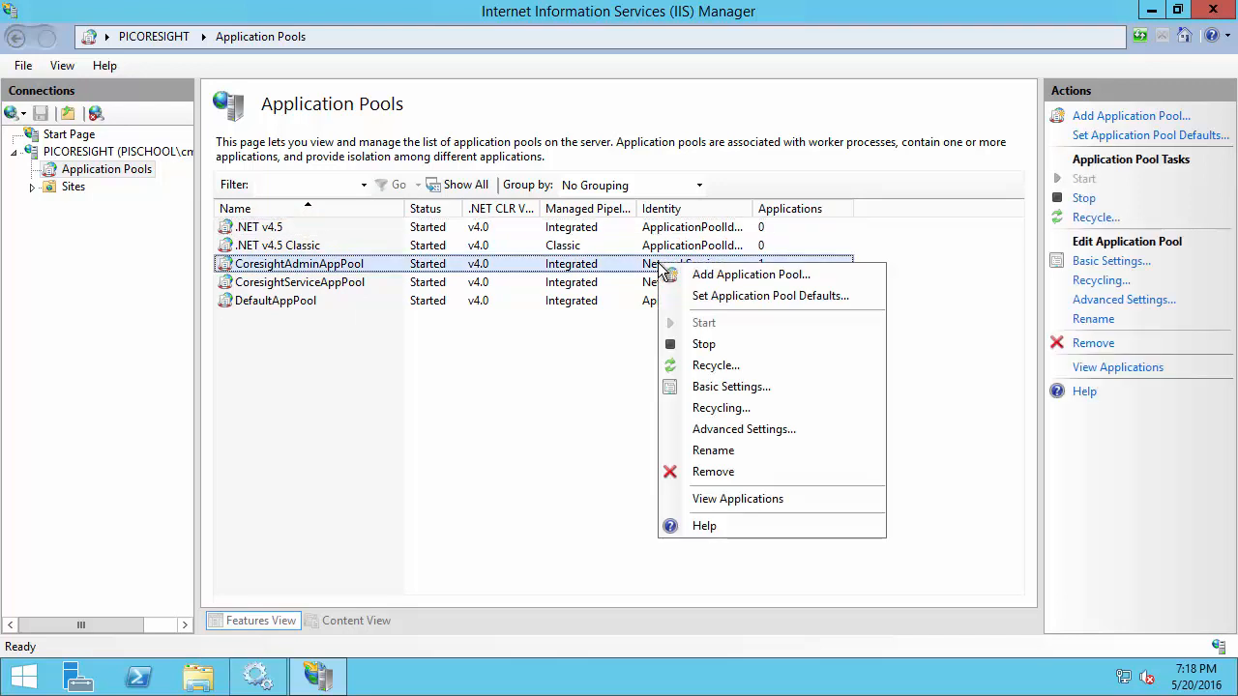
click(756, 432)
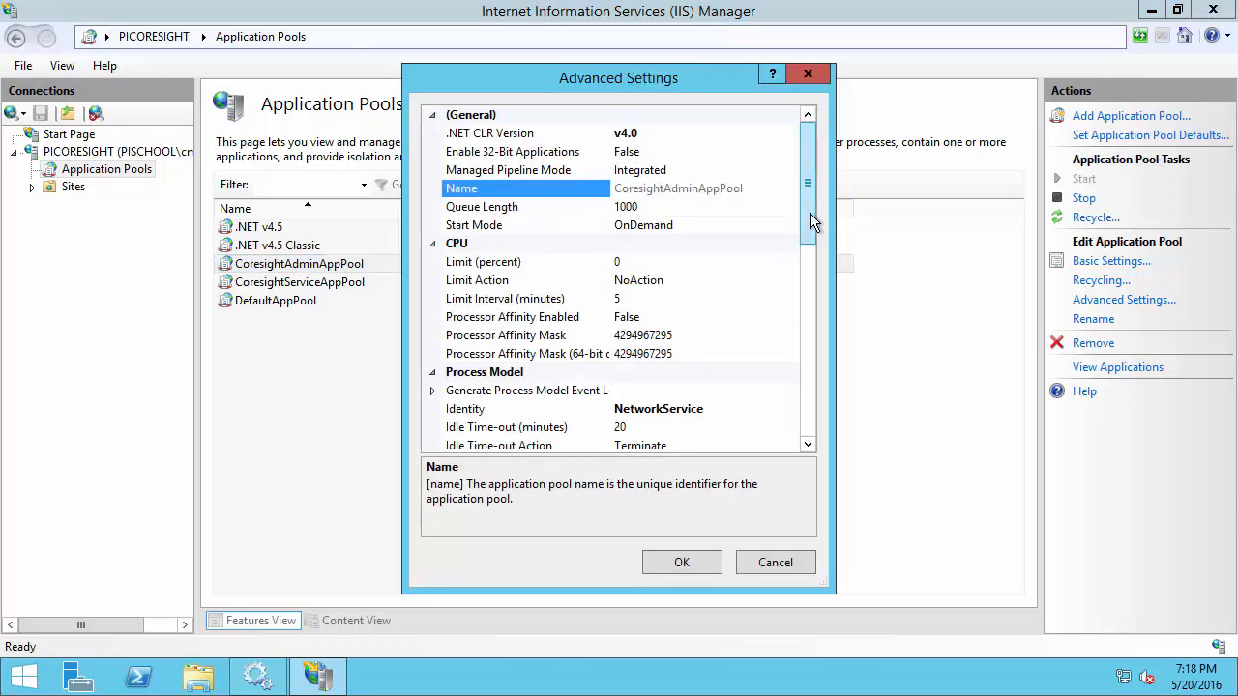
drag(811, 213, 821, 286)
click(697, 209)
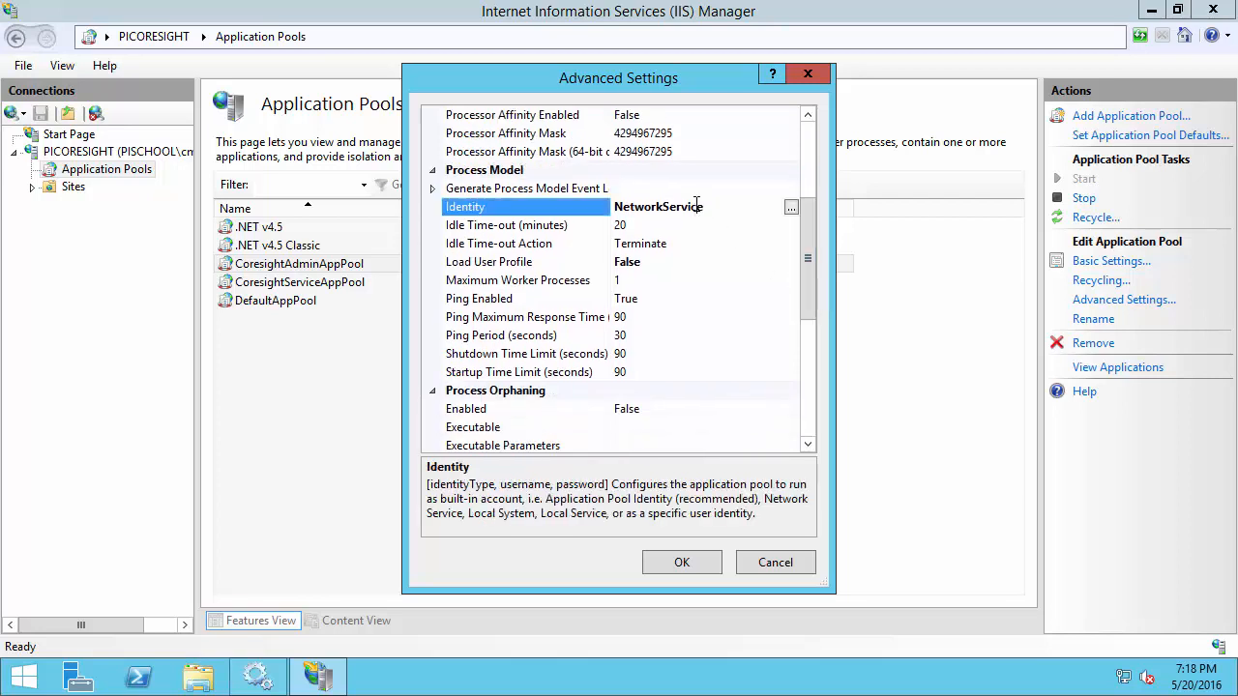
click(792, 206)
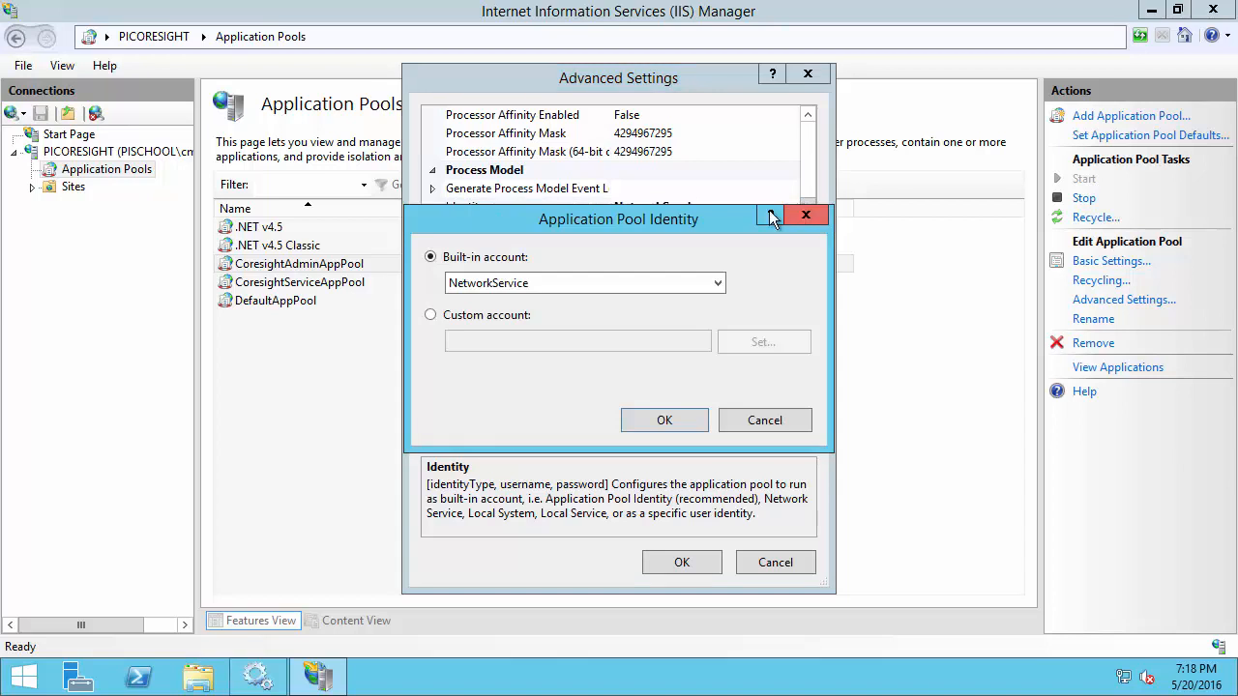
click(434, 318)
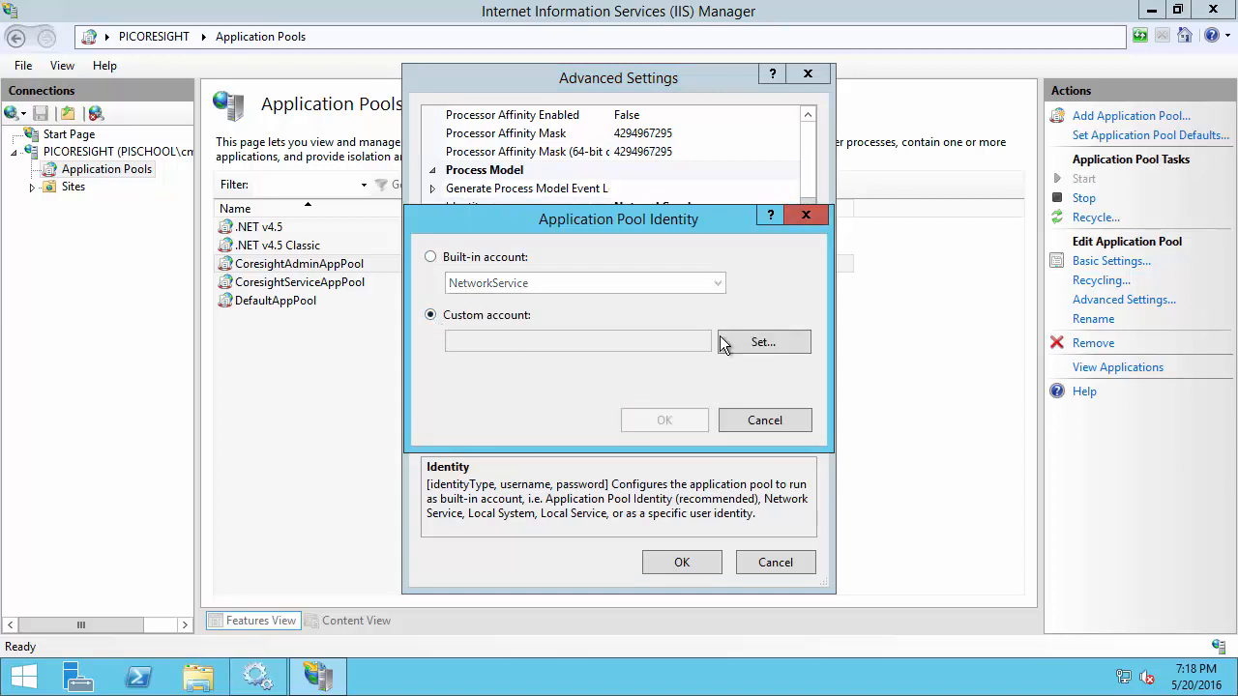
click(751, 339)
Enter pischool\svc-pi-coresight with its password and confirm, applying the new identity
text(pischool\)
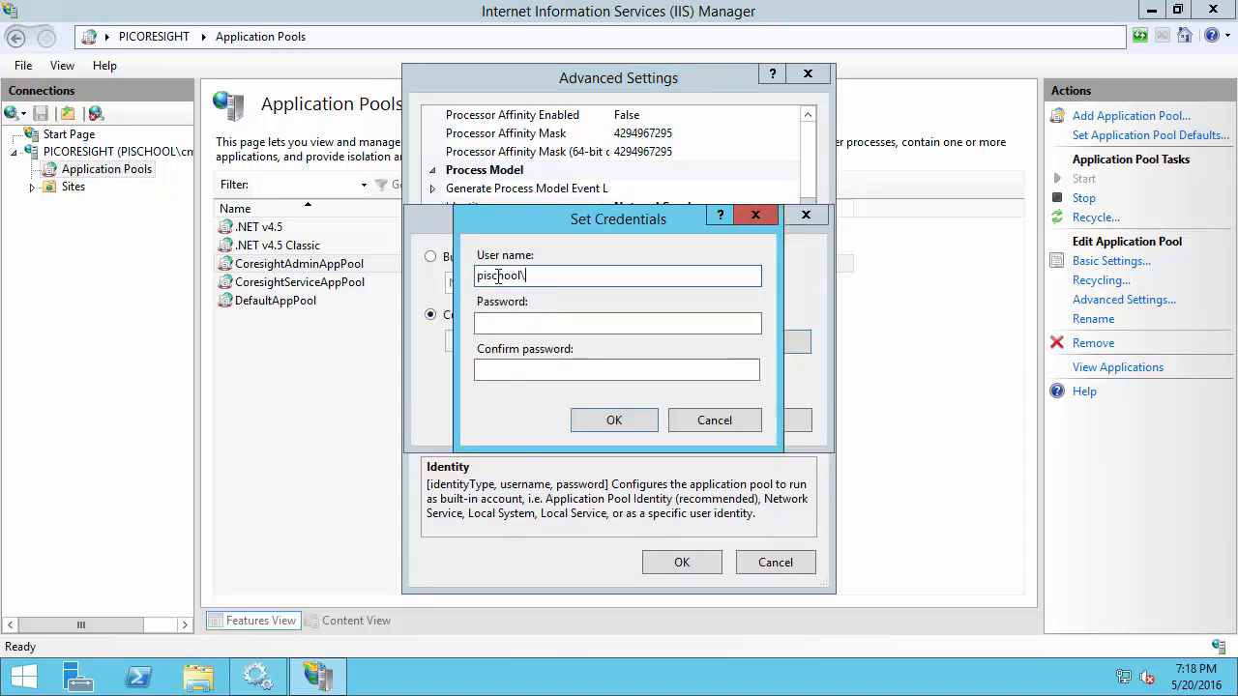
text(svc-pi-coresight)
click(498, 323)
text(•••••••)
click(498, 371)
text(•••••••)
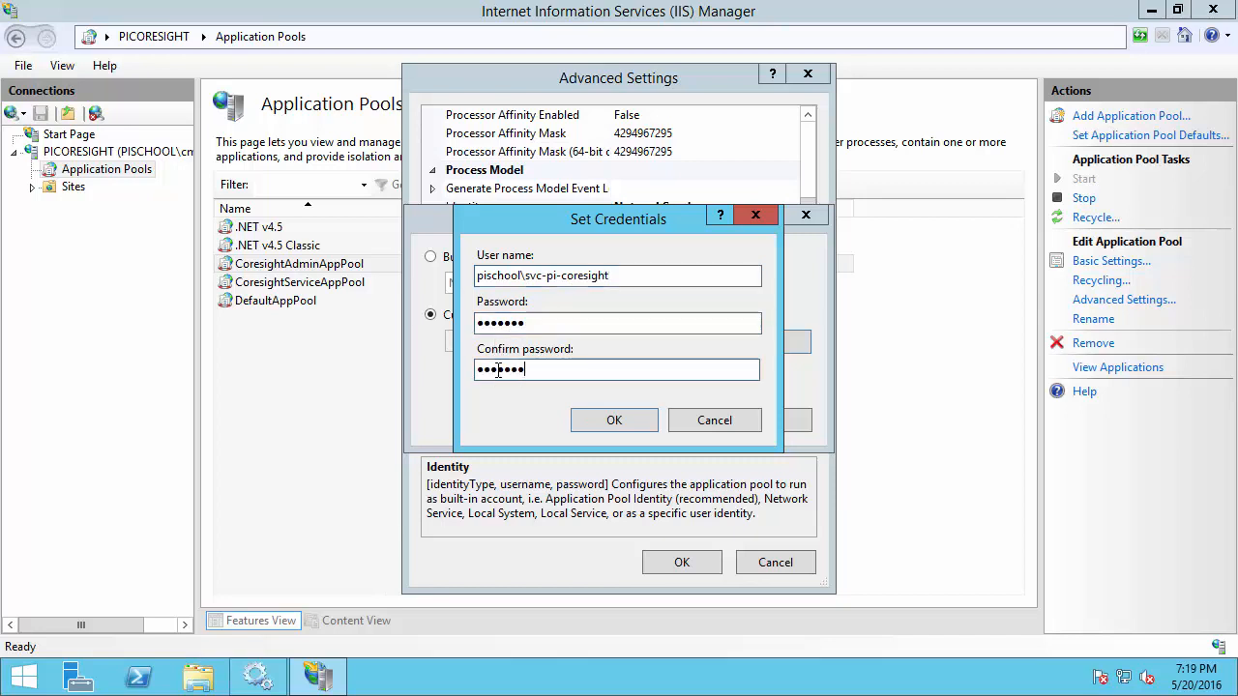
click(613, 418)
click(651, 424)
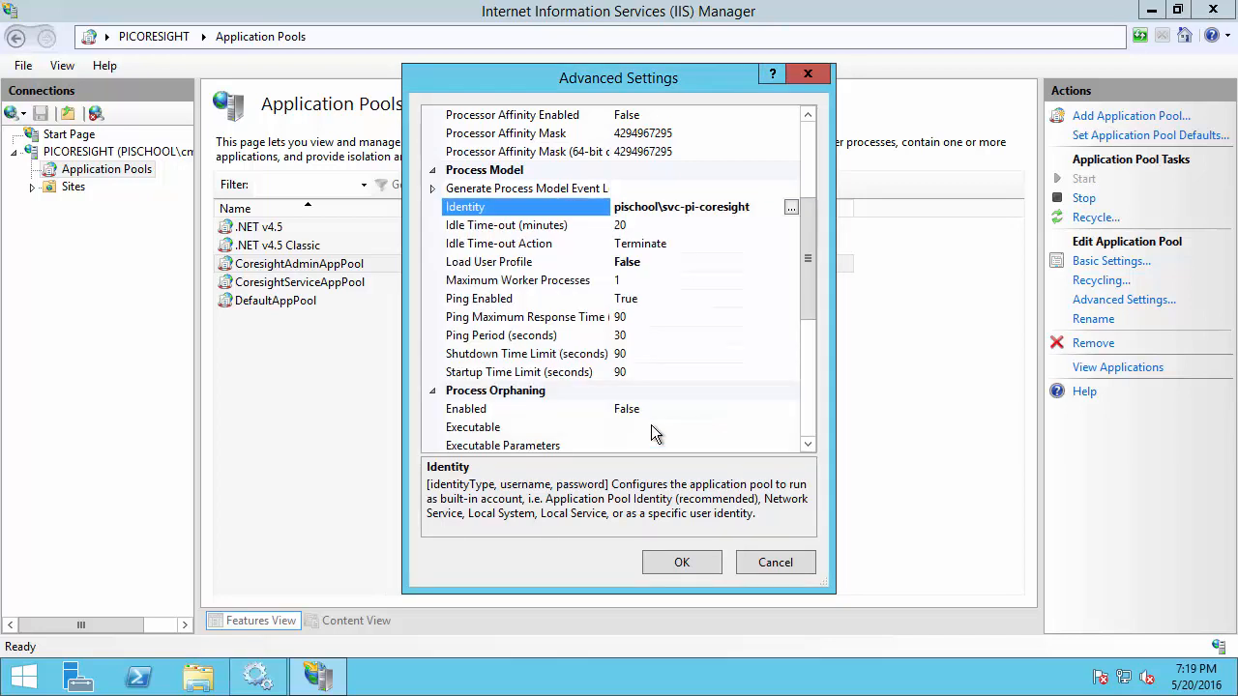
drag(817, 267, 805, 169)
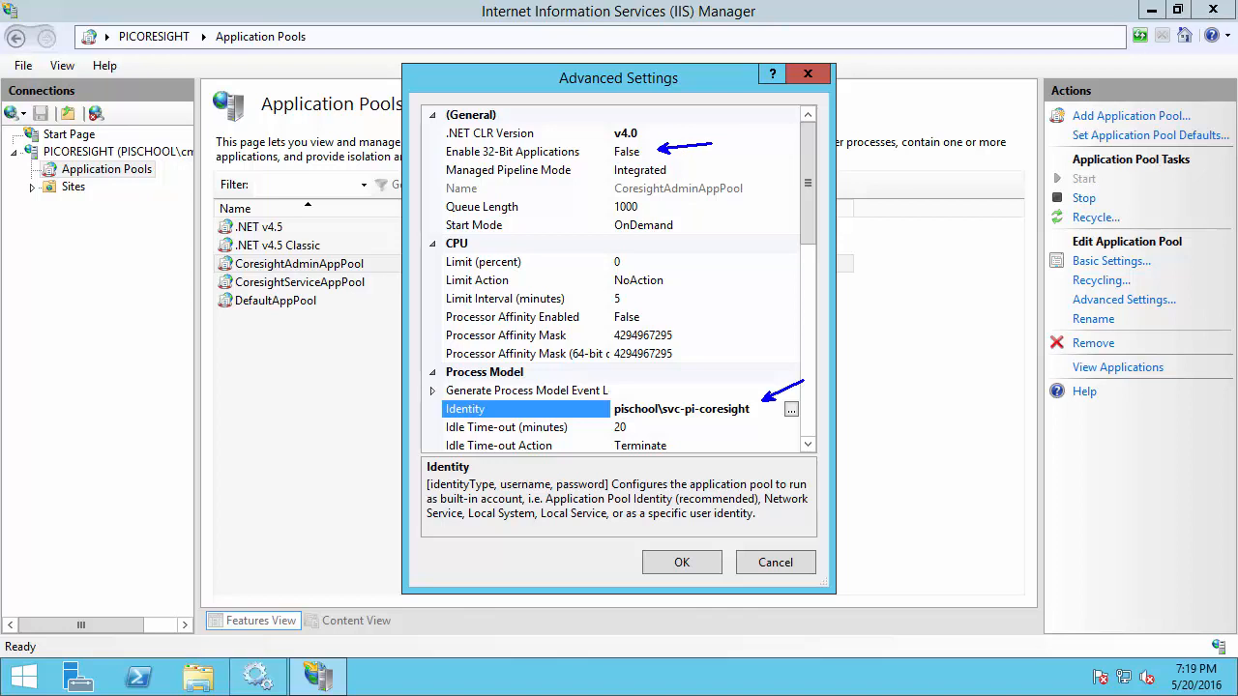
click(683, 562)
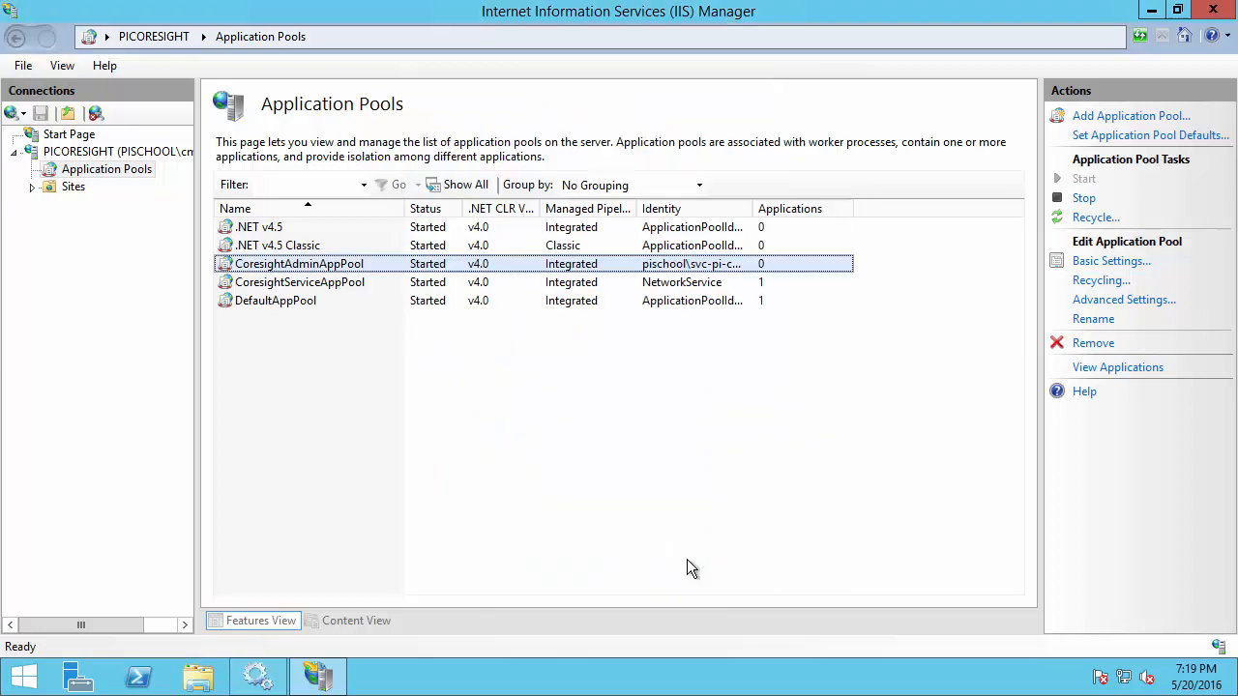
In CoresightServiceAppPool's Advanced Settings, switch the Identity to Custom account
right_click(713, 286)
click(790, 452)
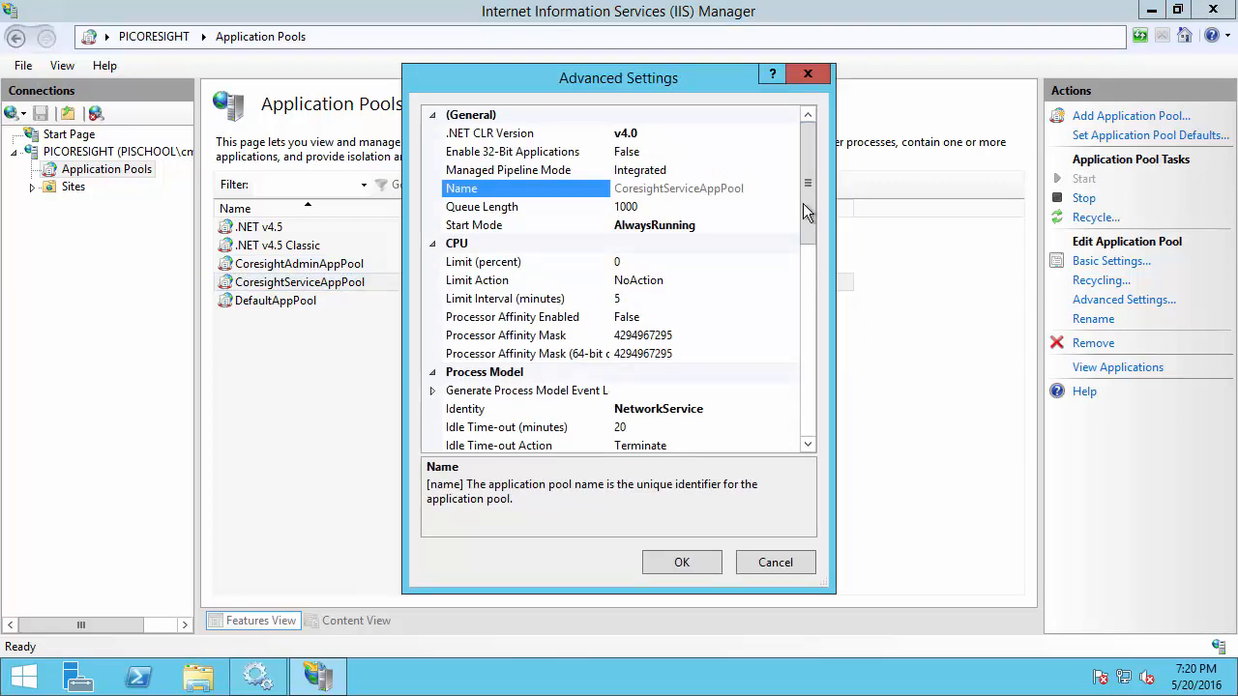
drag(813, 212, 830, 280)
click(682, 226)
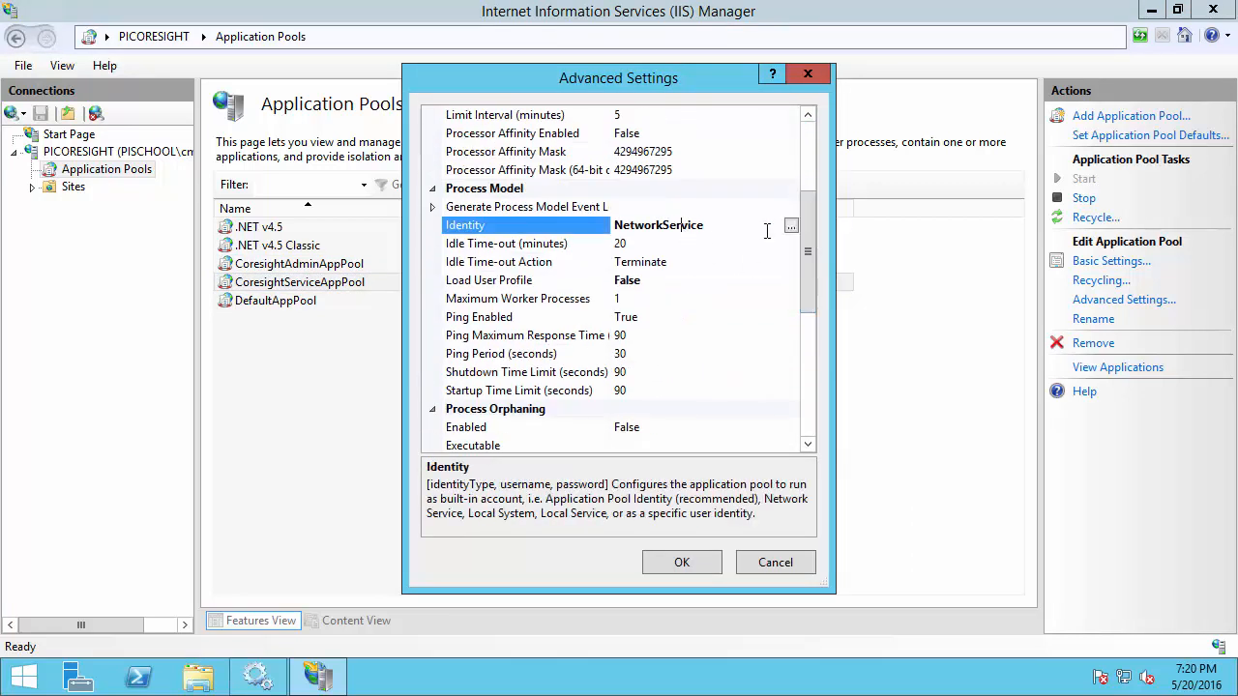
click(791, 226)
click(431, 315)
click(762, 341)
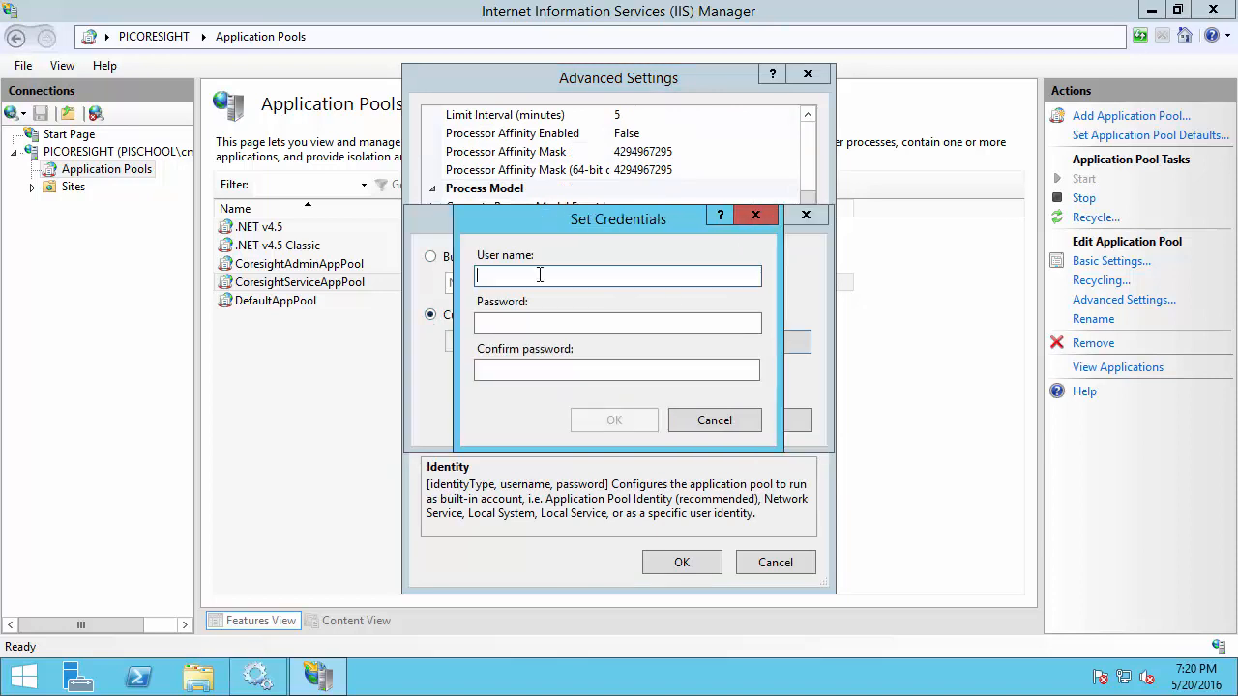
Enter pischool\svc-pi-coresight with its password and confirm, applying the new identity
text(pischo)
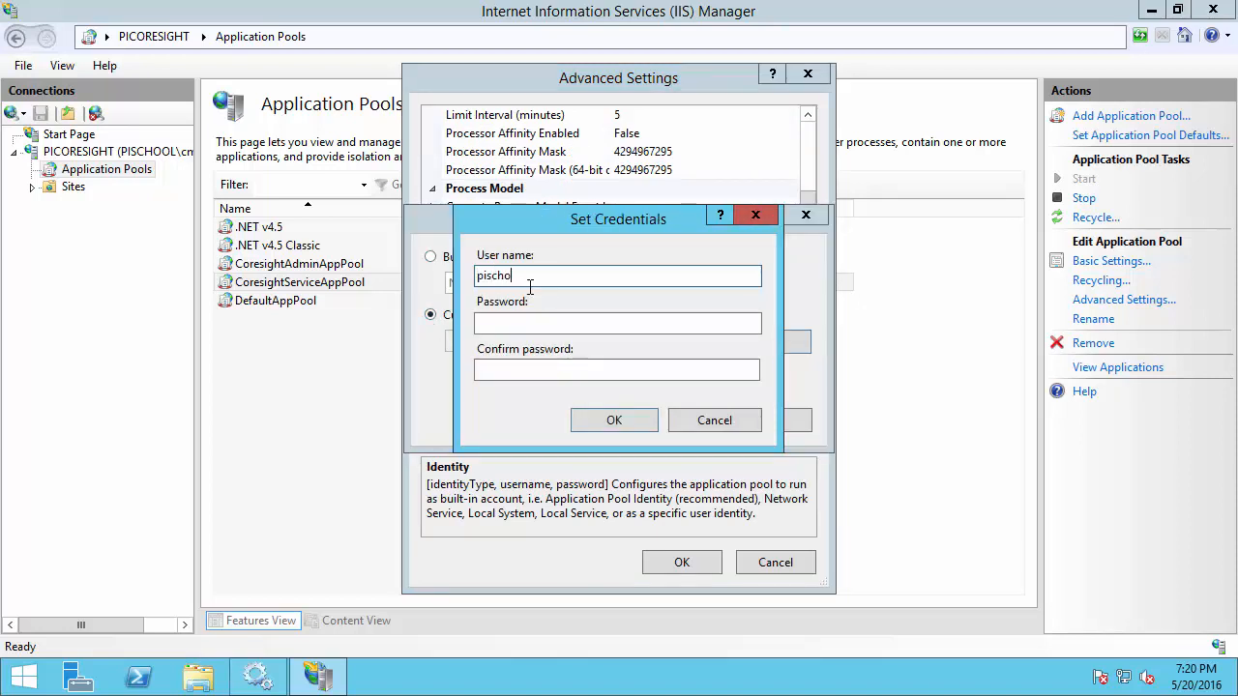
text(ol\svc-pi-coresight)
key(Tab)
text(••••••••)
key(Tab)
text(••••••••)
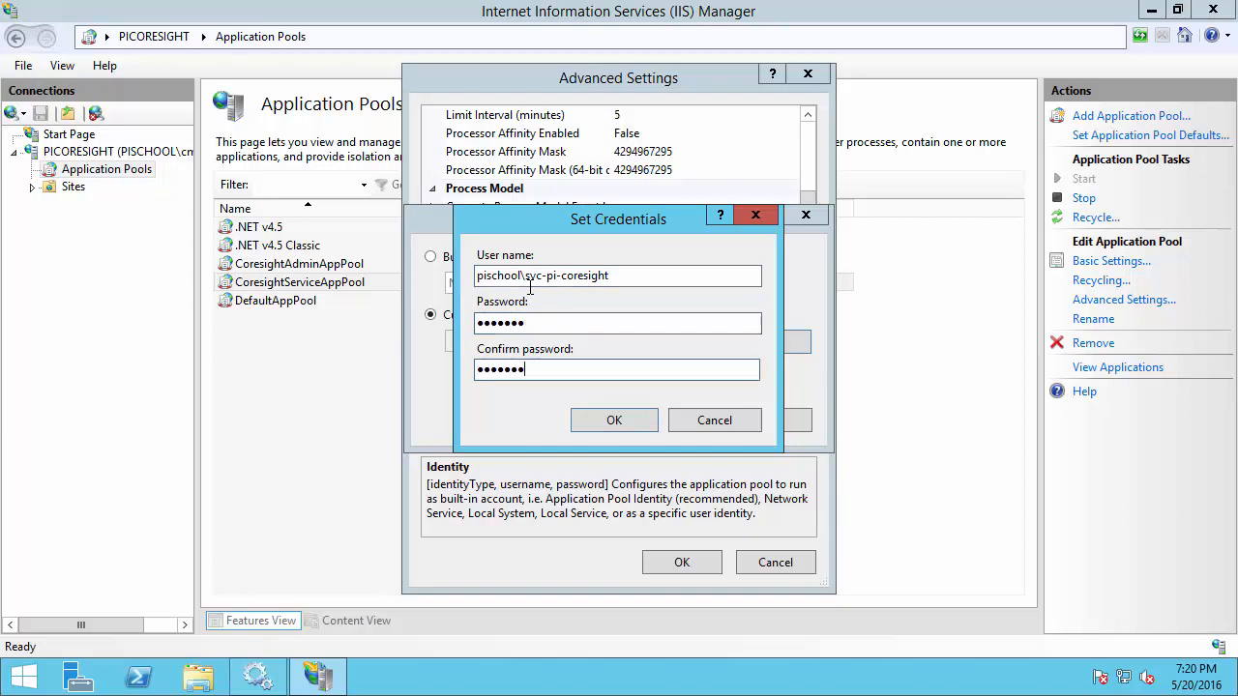
click(615, 420)
click(626, 423)
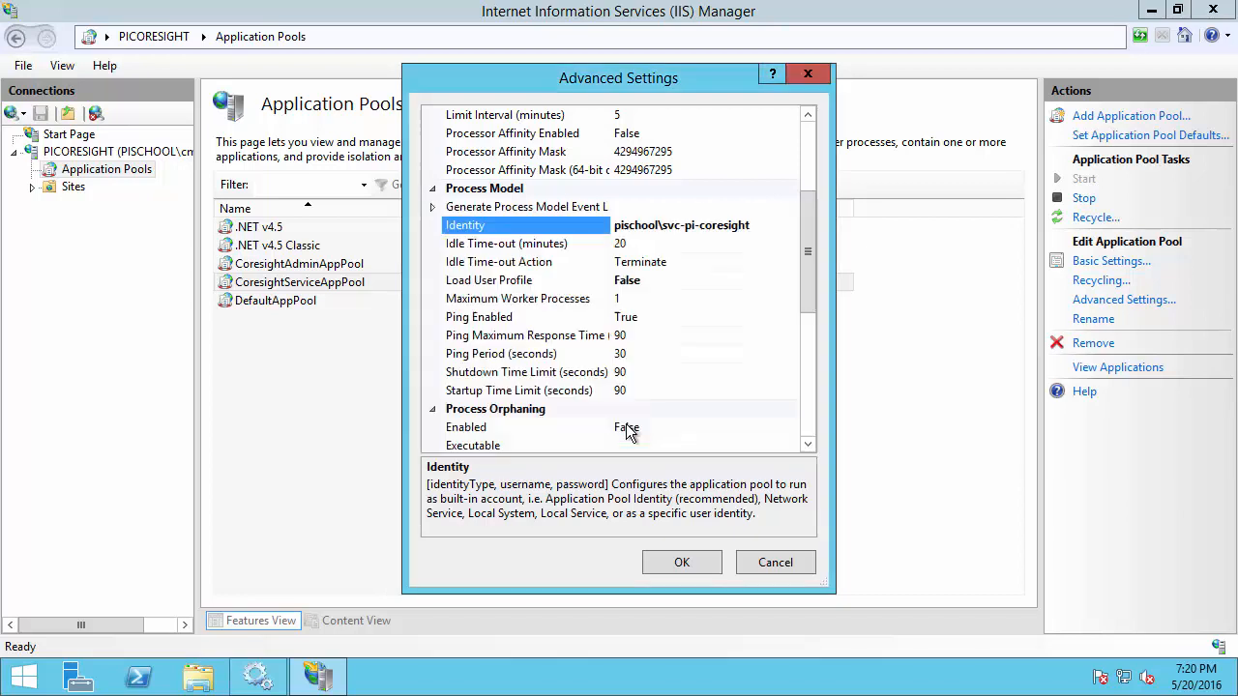
click(667, 569)
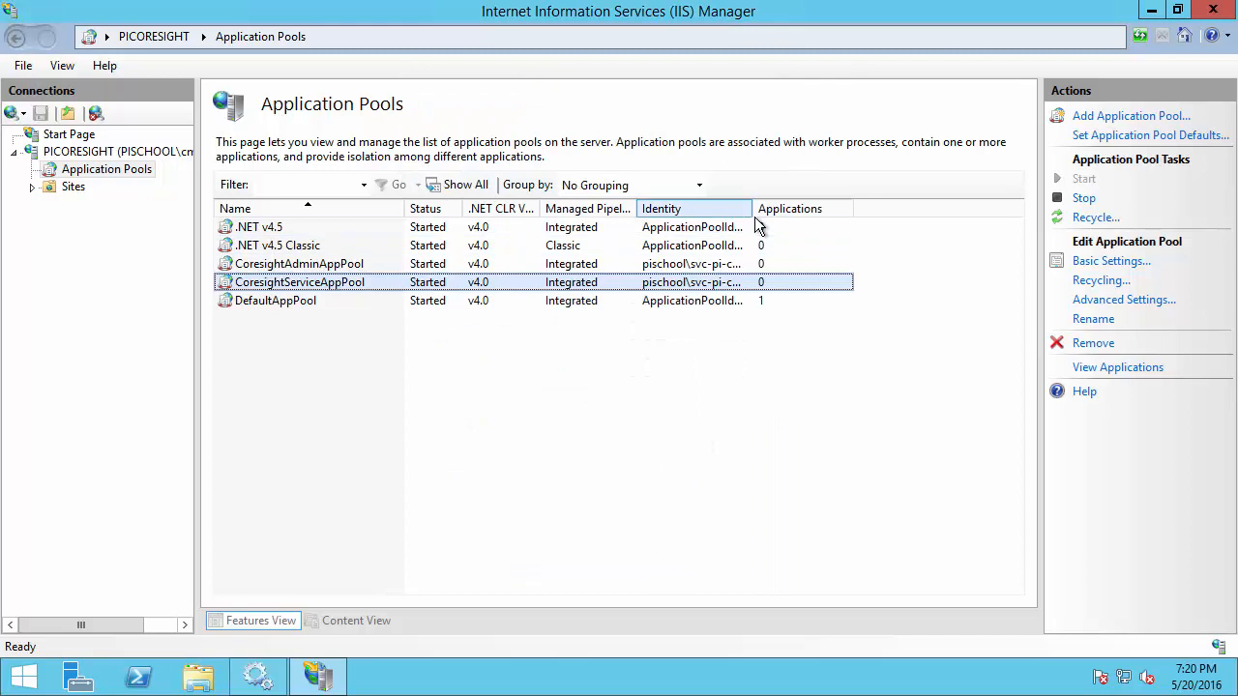
Widen the Identity column and outline both pools' pischool\svc-pi-coresight identities
double_click(753, 215)
key(ctrl+2)
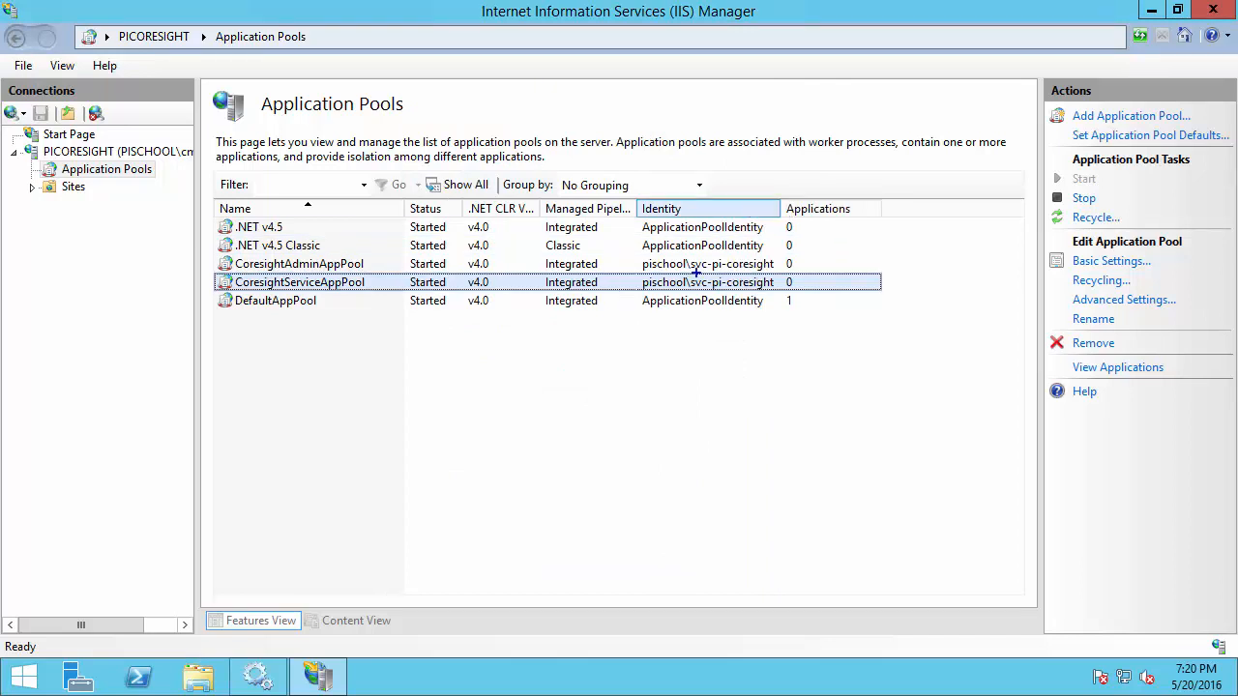
mouse_move(640, 259)
mouse_down()
mouse_move(655, 278)
mouse_move(878, 315)
mouse_up()
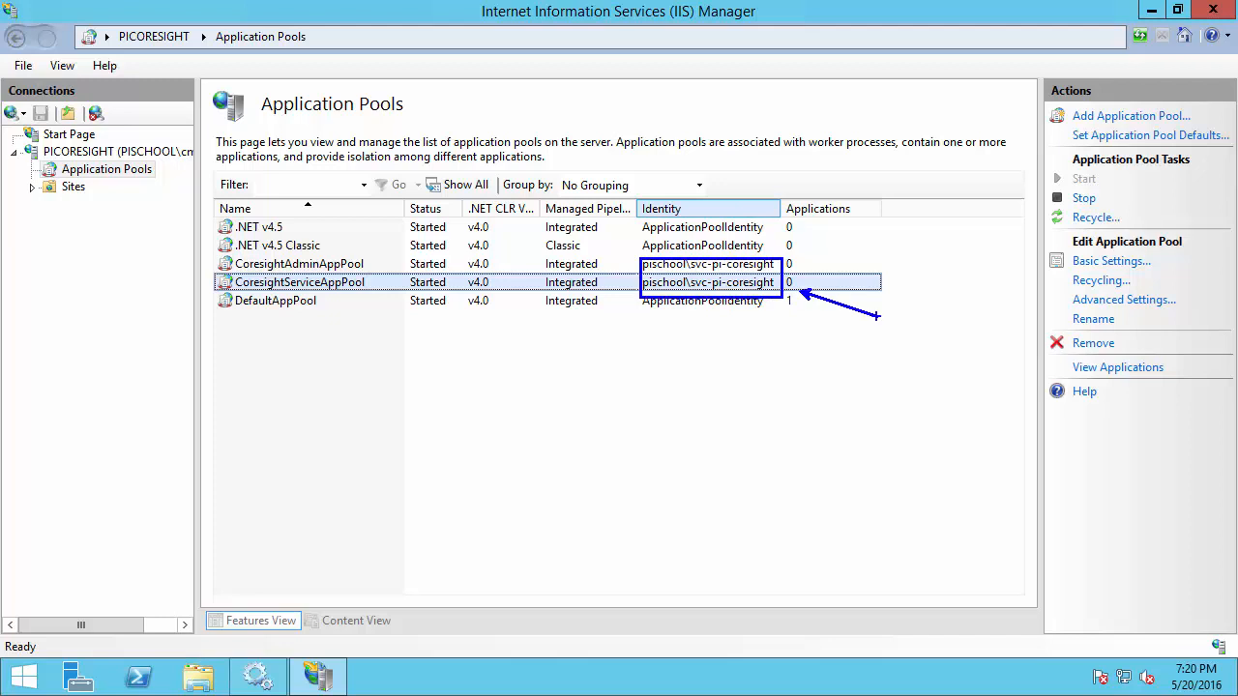
key(Escape)
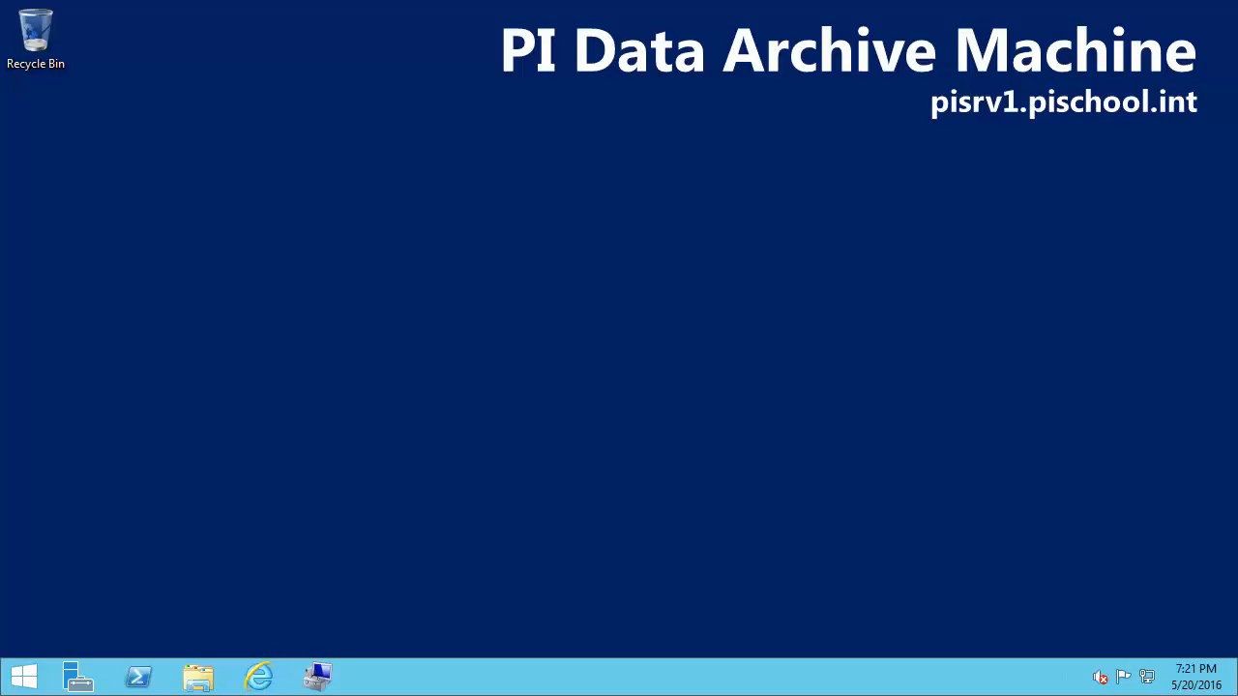
Launch PI System Management Tools via a 'pi sys' Start search and expand Security
click(21, 683)
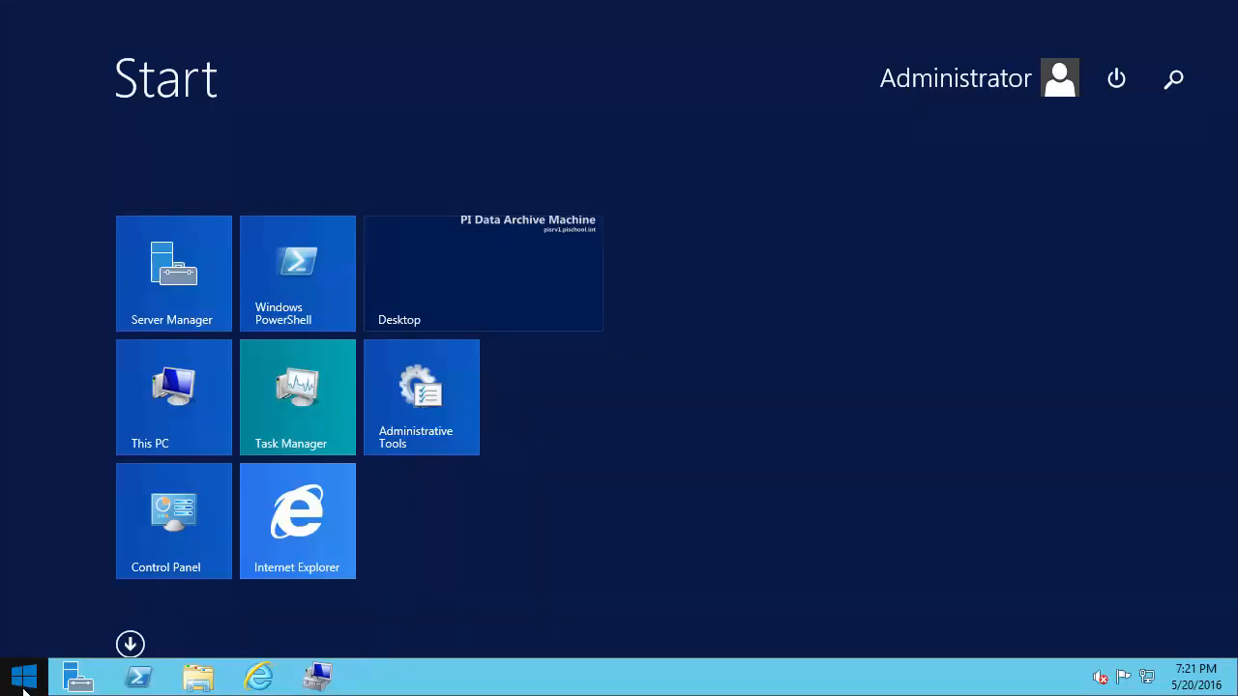
text(pi s)
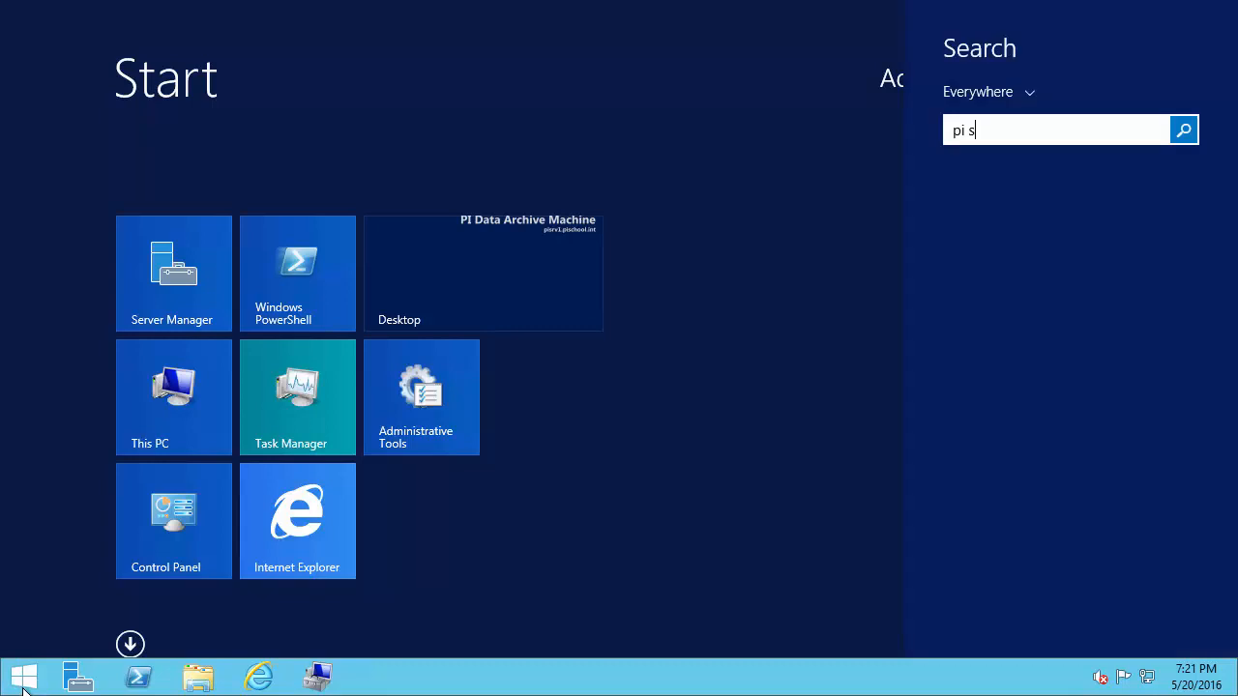
text(ystem Management Tools)
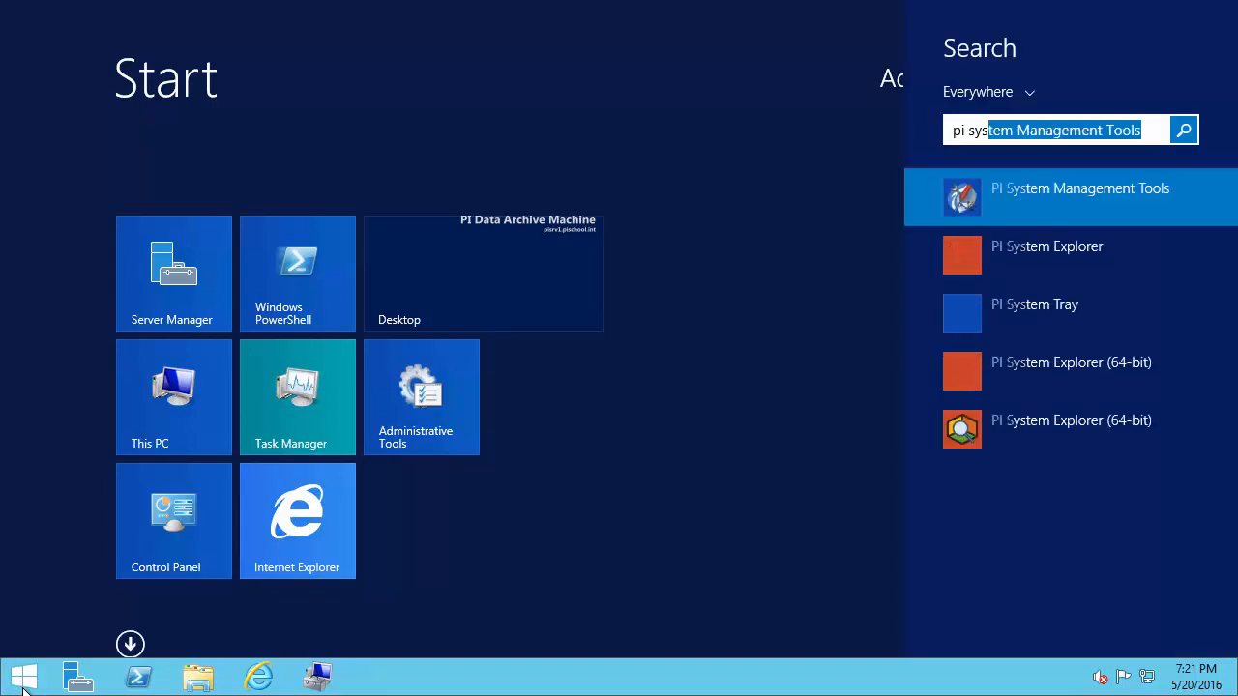
click(1048, 211)
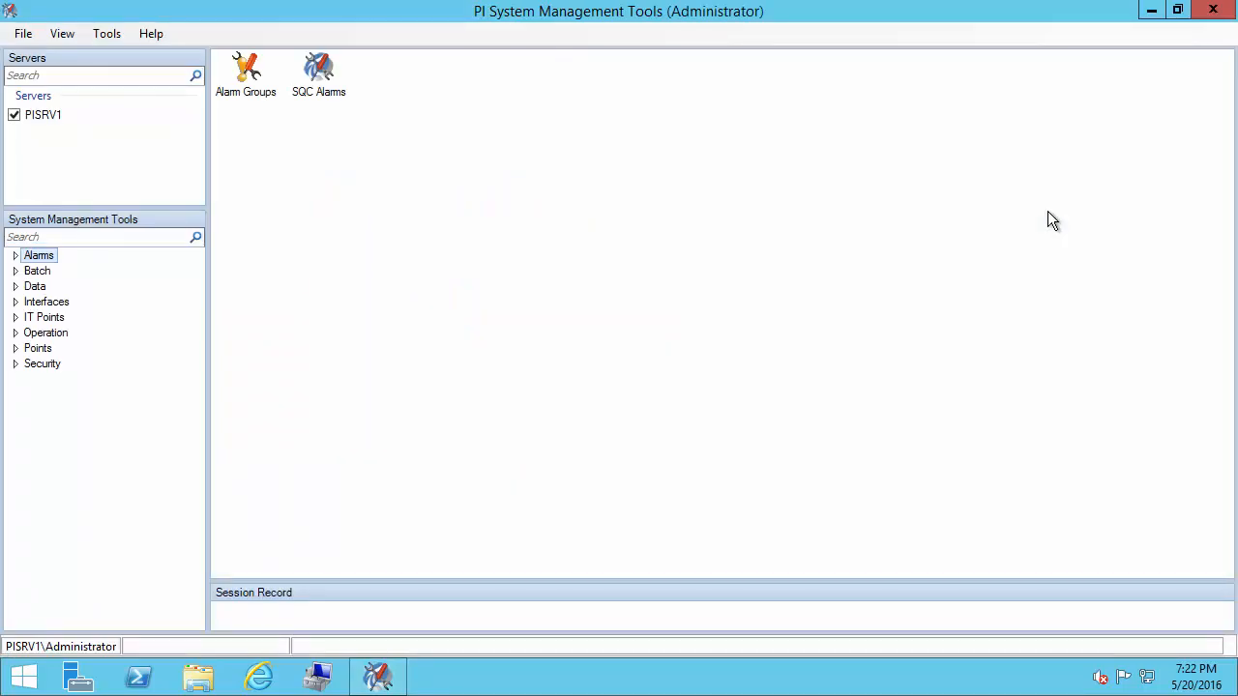
click(15, 365)
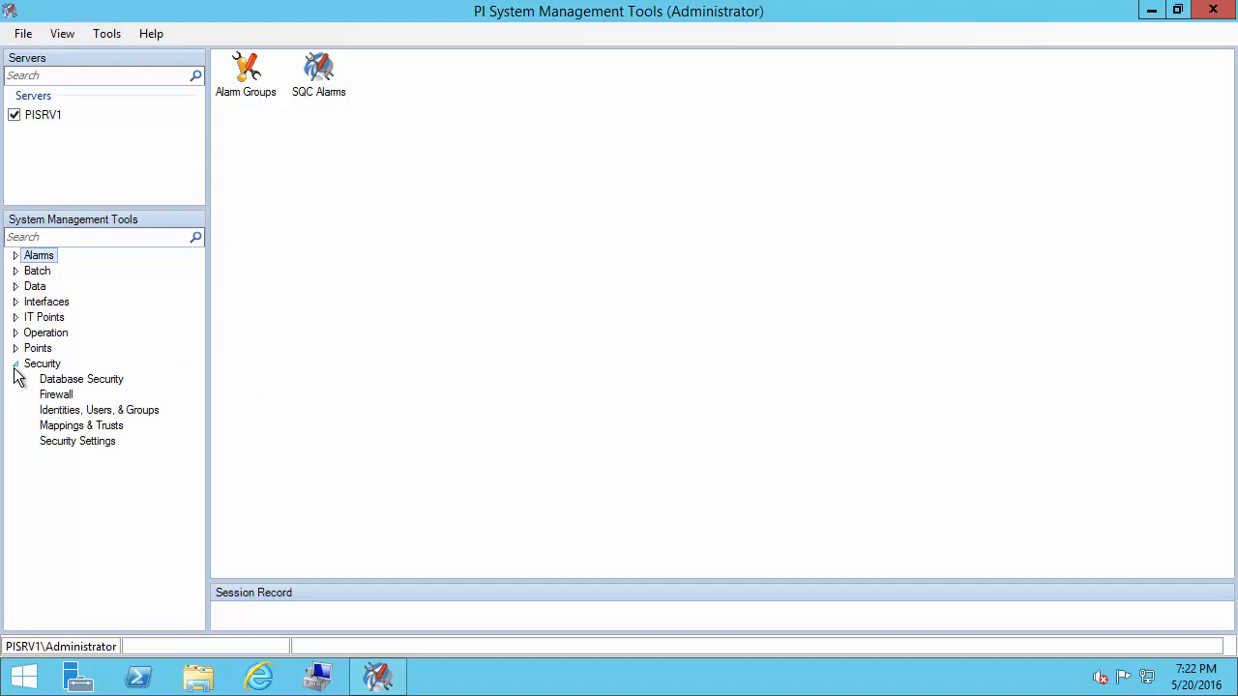
Review Identities and the svc-pi-coresight to PI Coresight mapping, then show Database Security
click(73, 412)
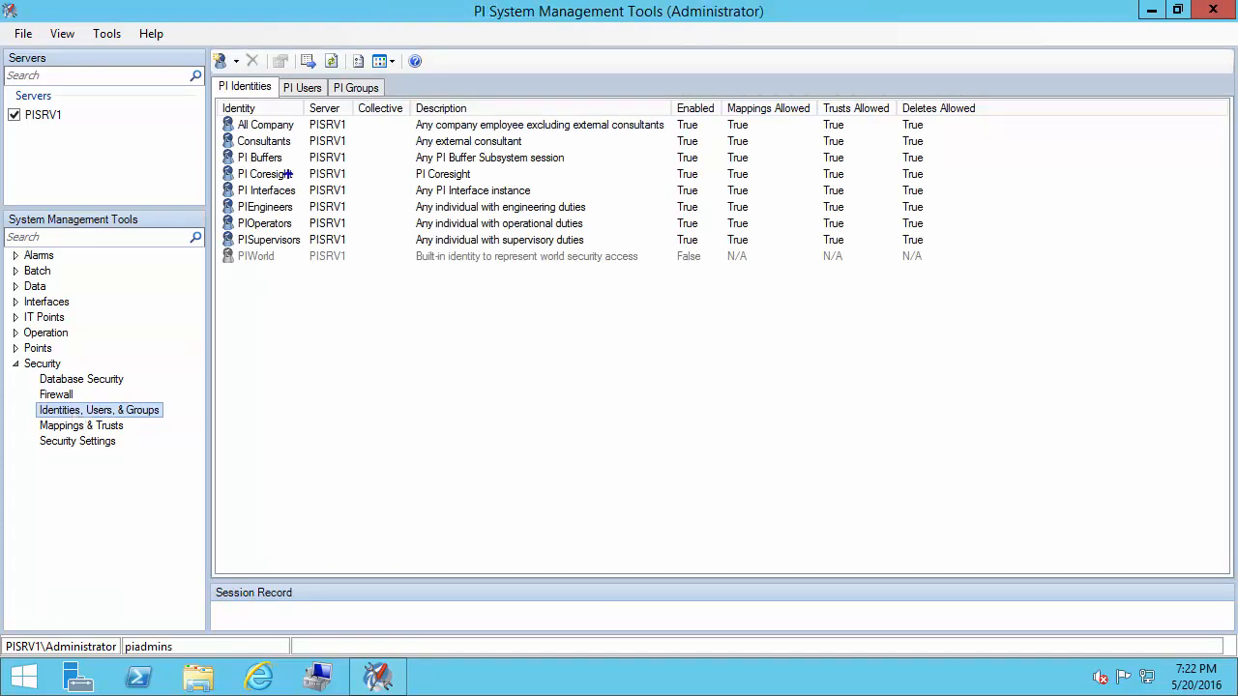
mouse_move(220, 161)
mouse_down()
mouse_move(251, 187)
mouse_move(535, 175)
mouse_up()
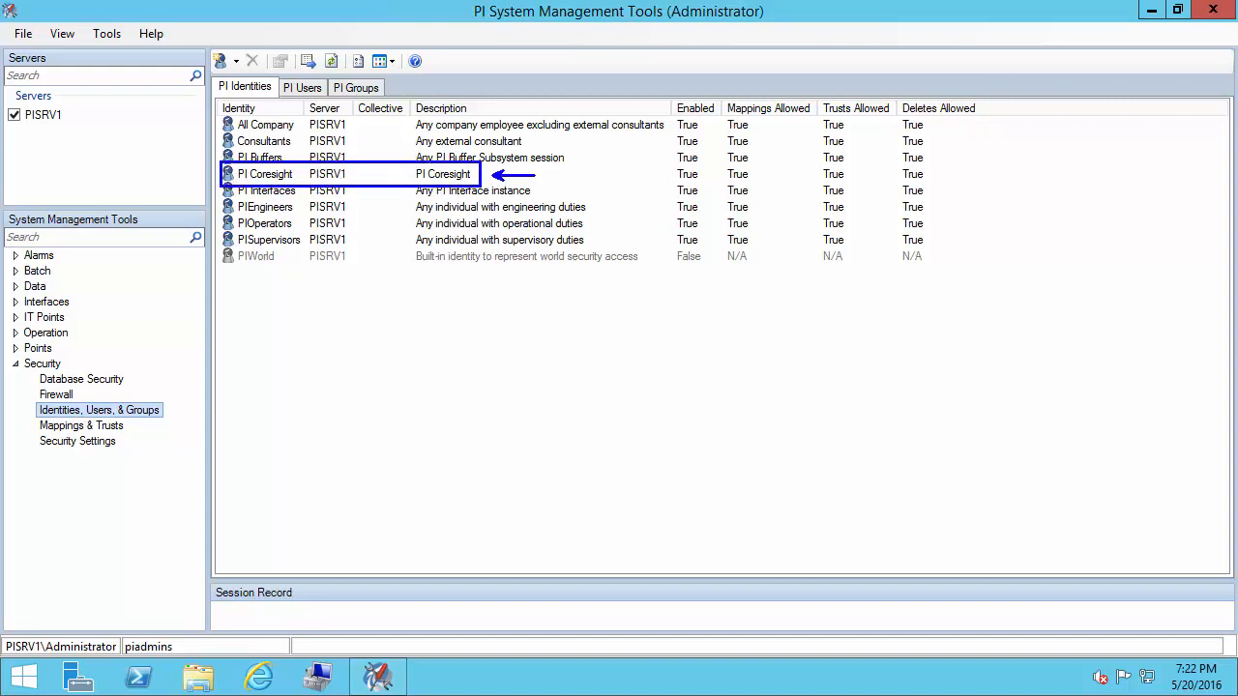
click(81, 429)
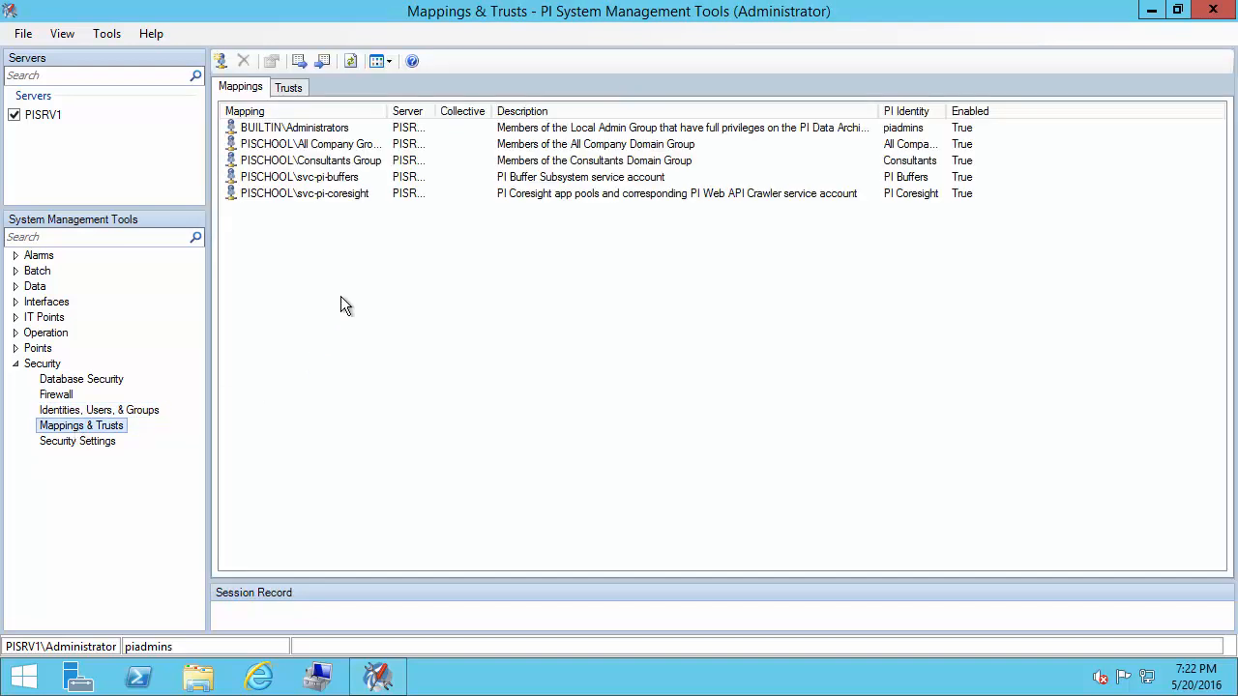
click(370, 205)
key(ctrl+2)
mouse_move(221, 185)
mouse_down()
mouse_move(451, 215)
mouse_move(957, 219)
mouse_move(1011, 202)
mouse_move(971, 231)
mouse_move(981, 233)
mouse_up()
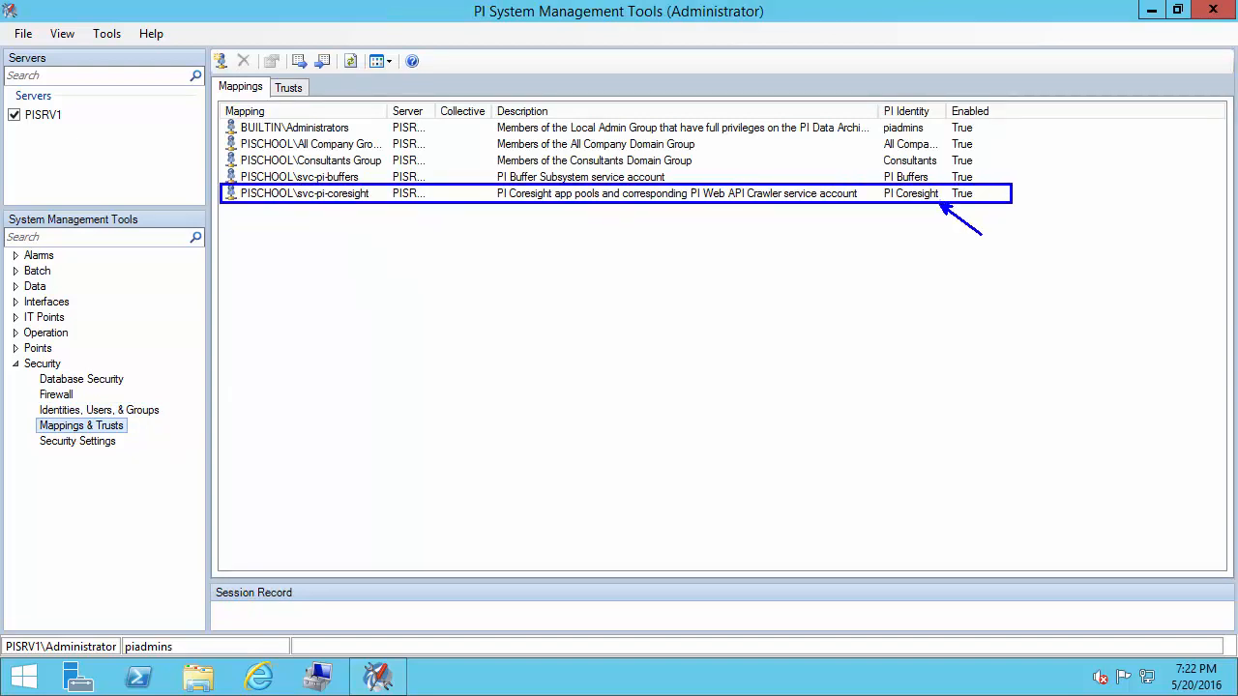
key(Escape)
click(106, 380)
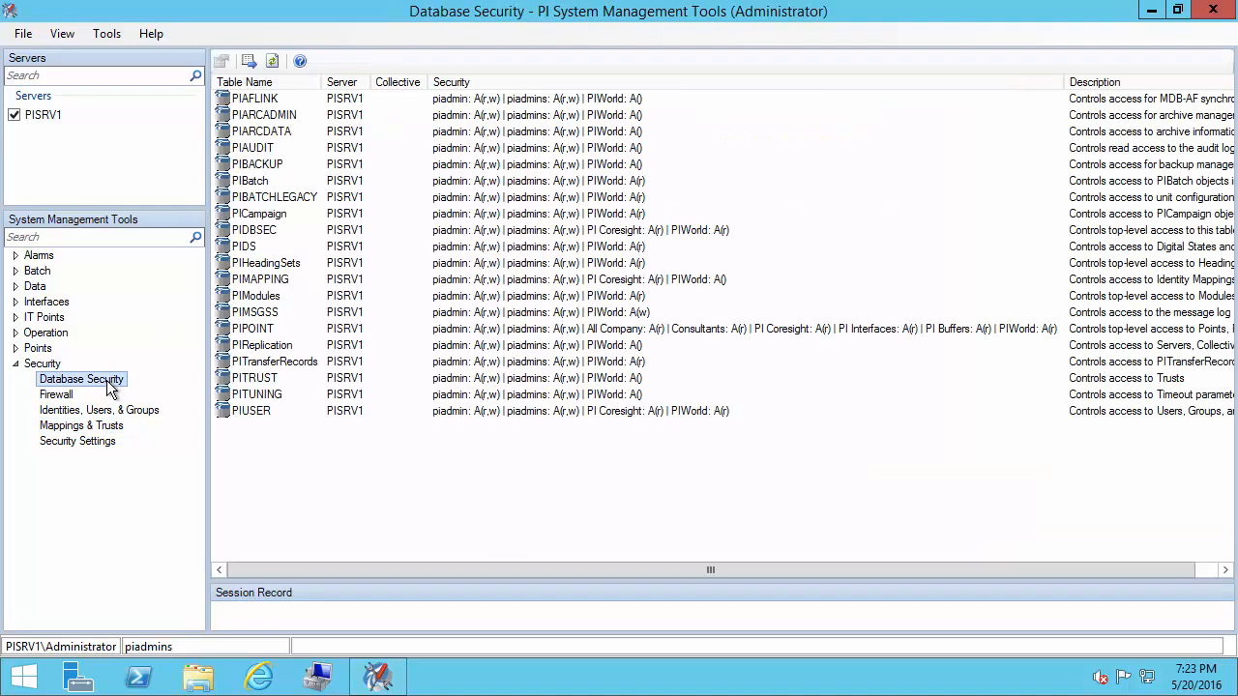
Check PI Coresight's read entries on PIDBSEC, PIMAPPING, PIPOINT and PIUSER, then expand Points
click(655, 235)
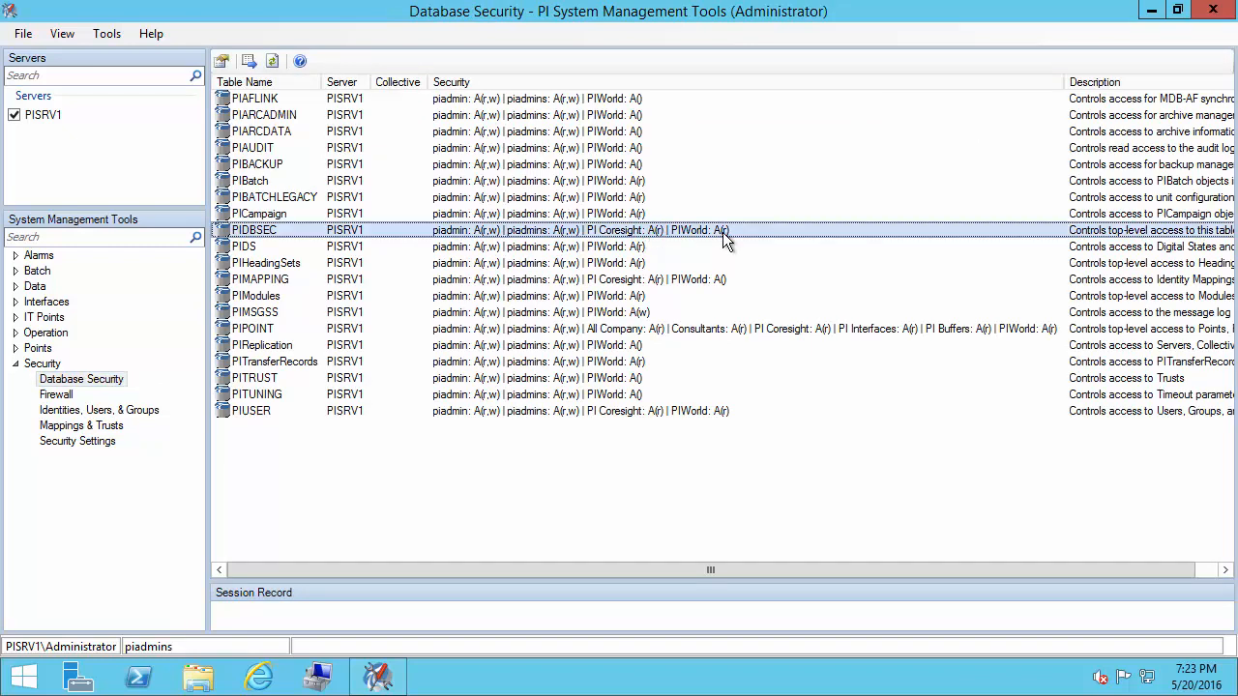
click(720, 281)
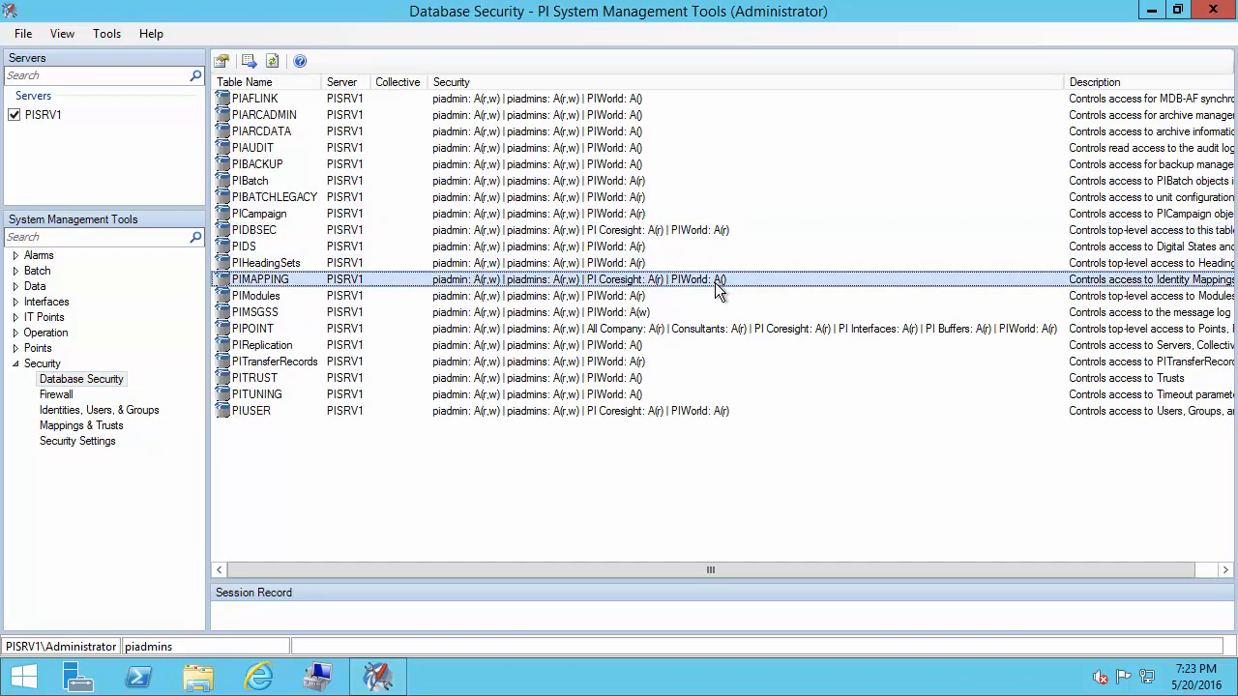
click(737, 332)
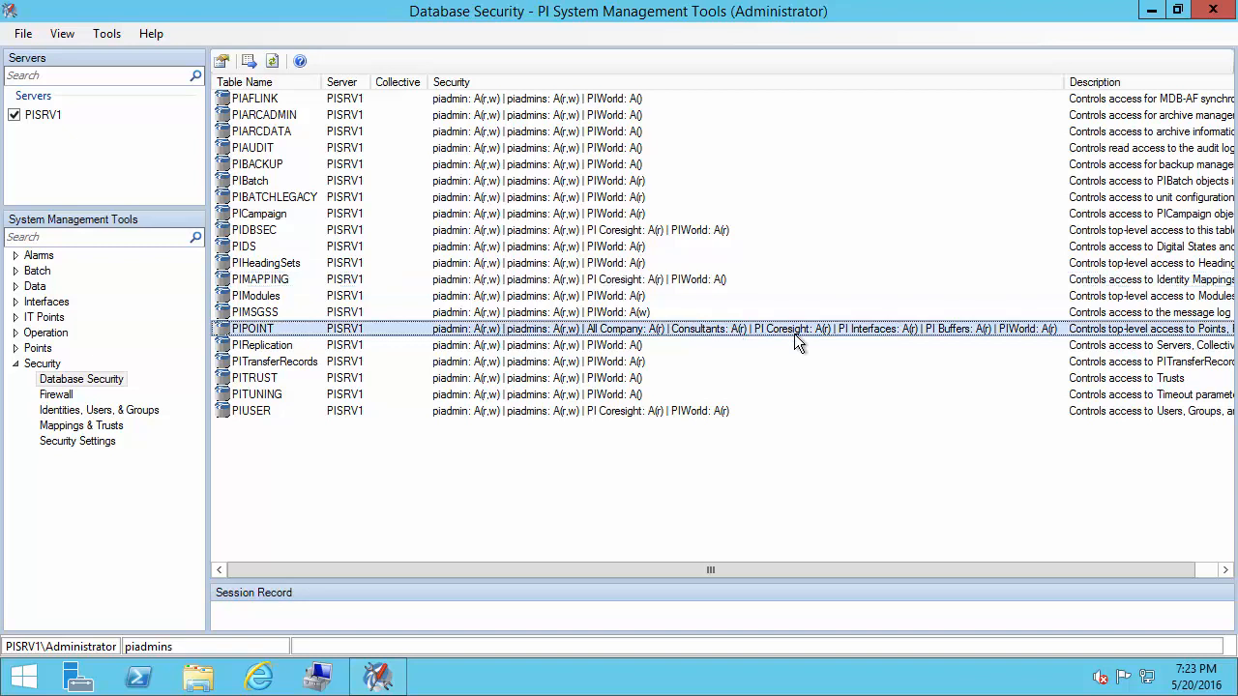
click(706, 411)
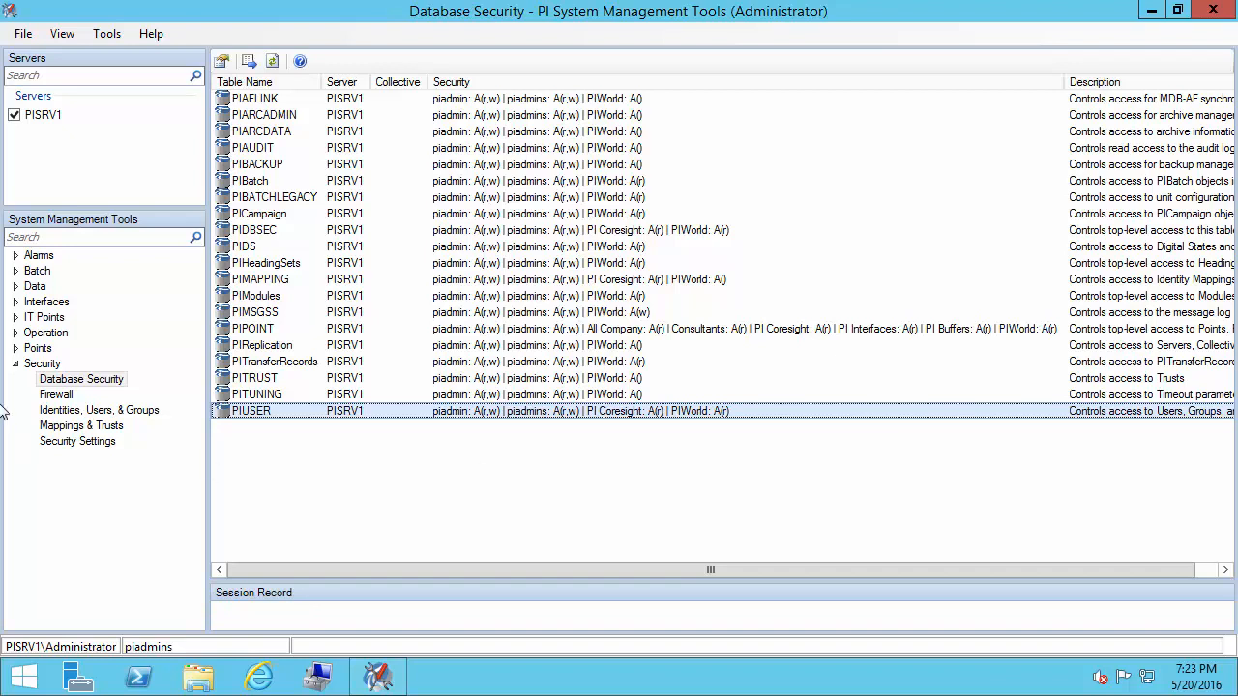
click(16, 349)
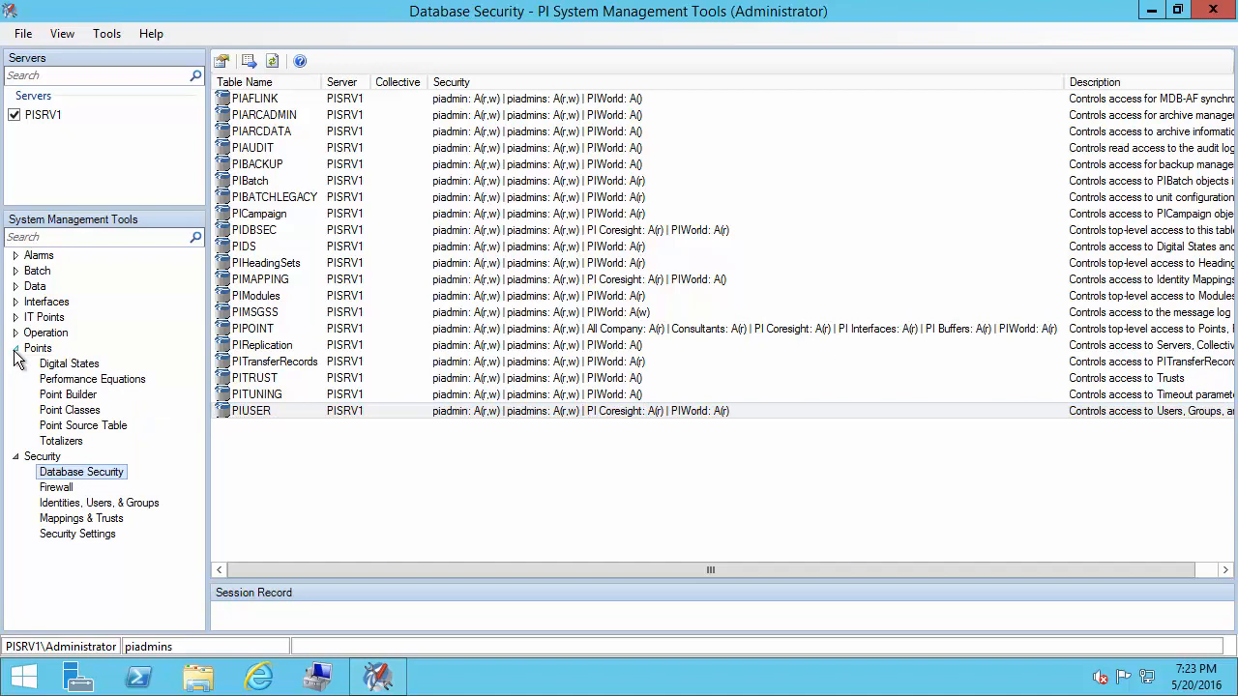
Load Pump5.Status into Point Builder via a Tag Search for pump*status*
click(79, 399)
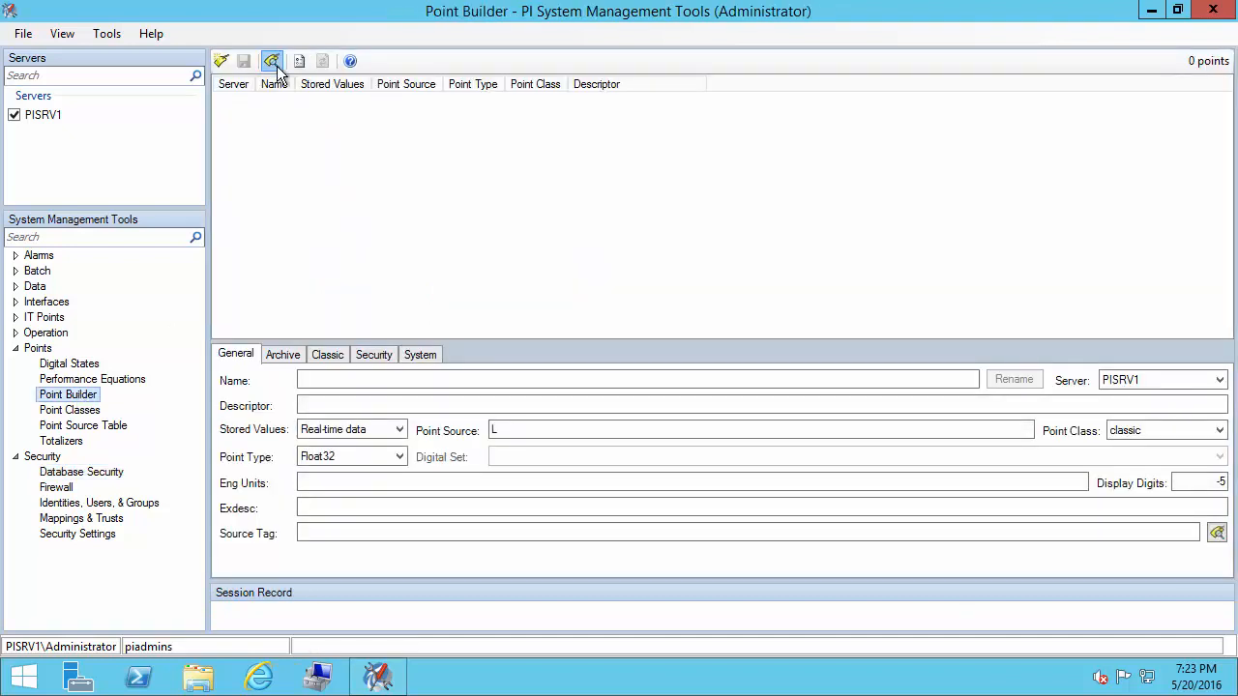
click(272, 61)
text(pump)
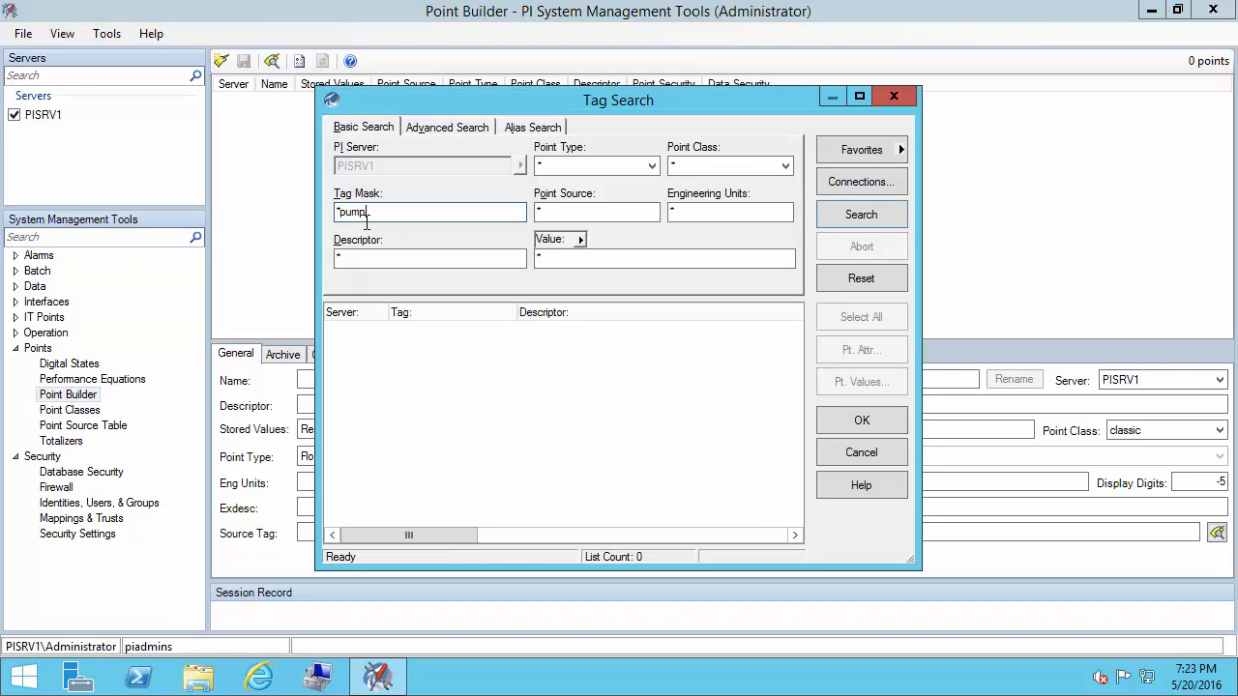
text(*status*)
key(Return)
click(435, 376)
click(870, 423)
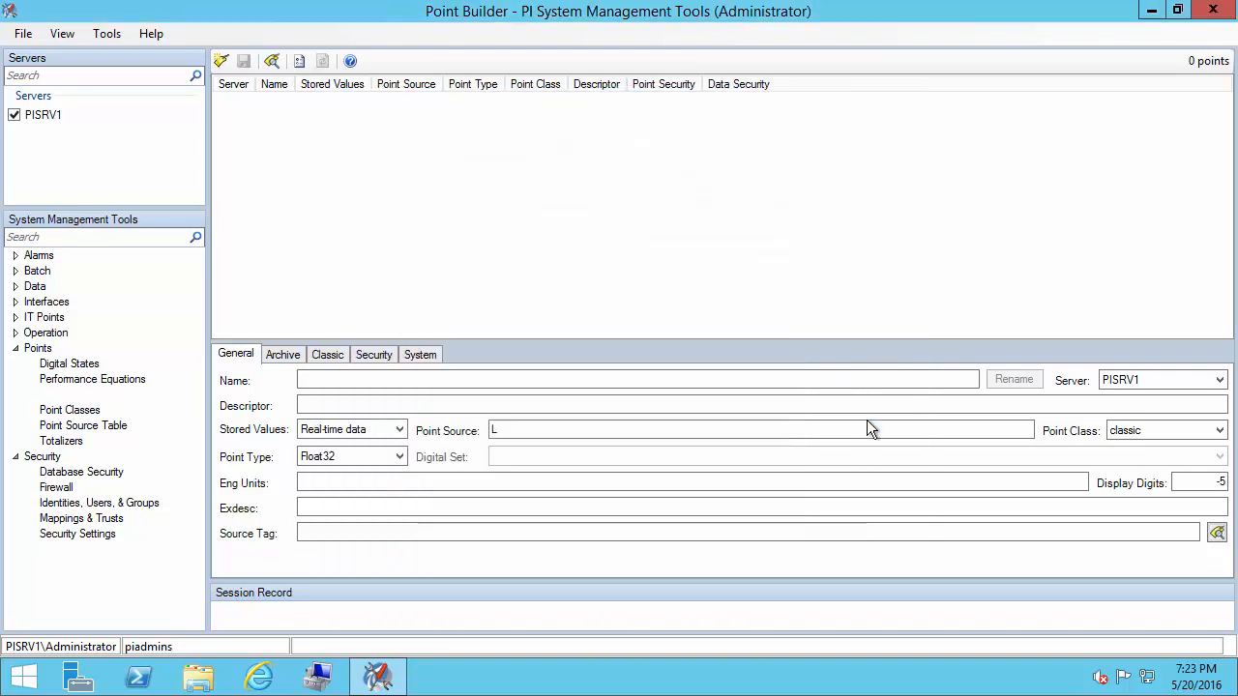
Confirm PI Coresight has Read on Pump5.Status point and data security
click(385, 357)
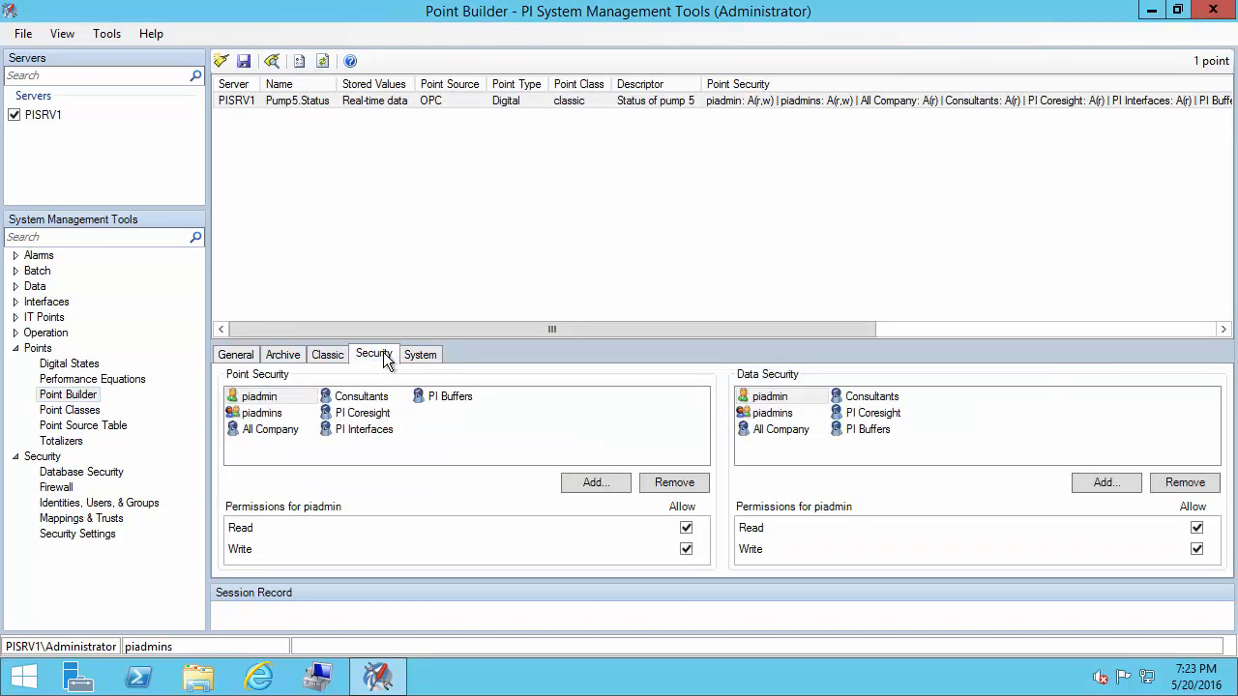
click(373, 414)
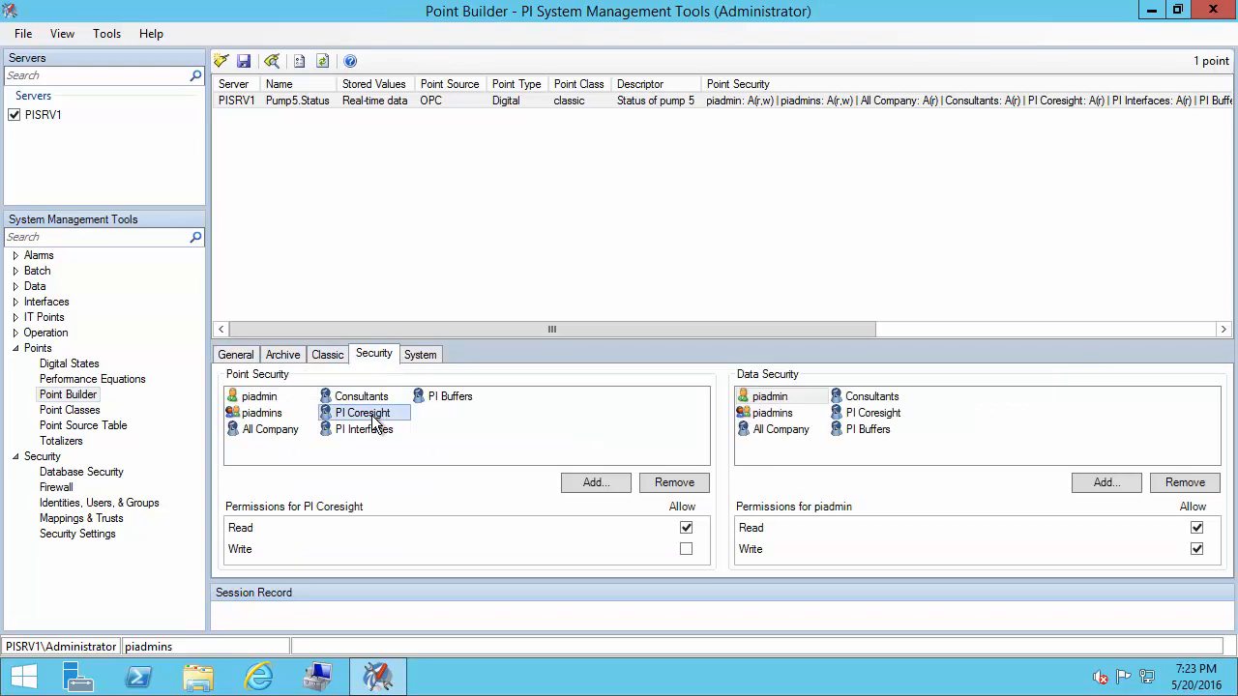
click(895, 420)
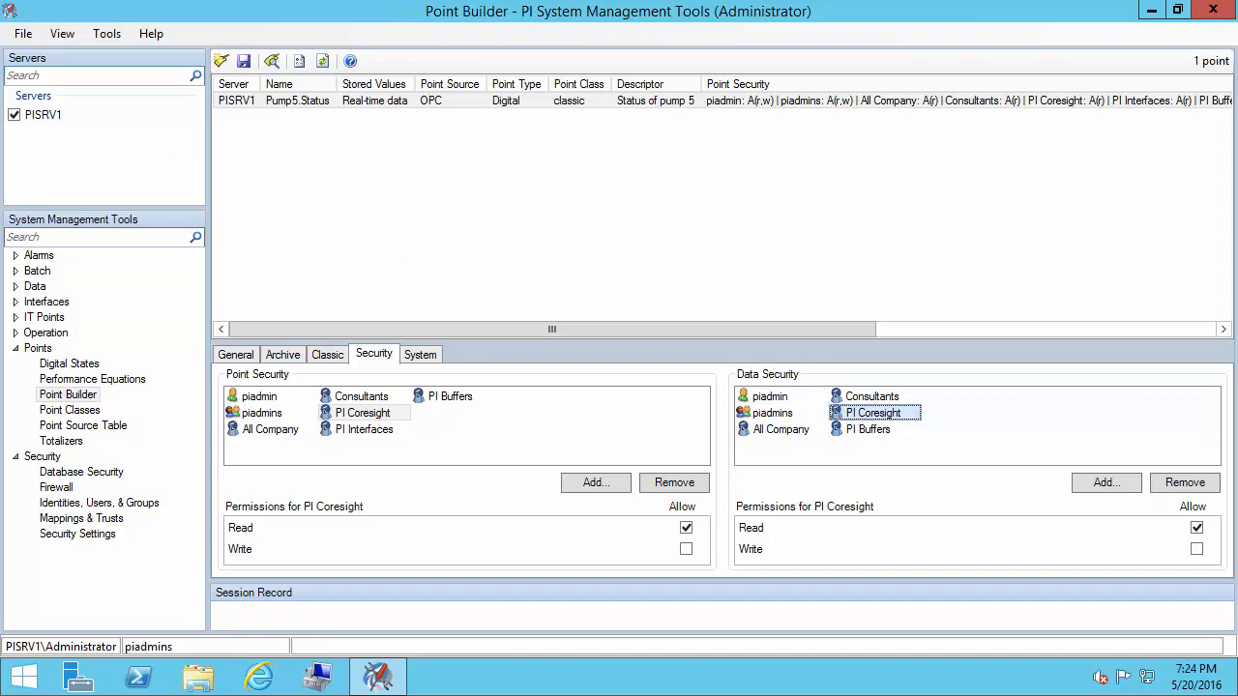
key(super)
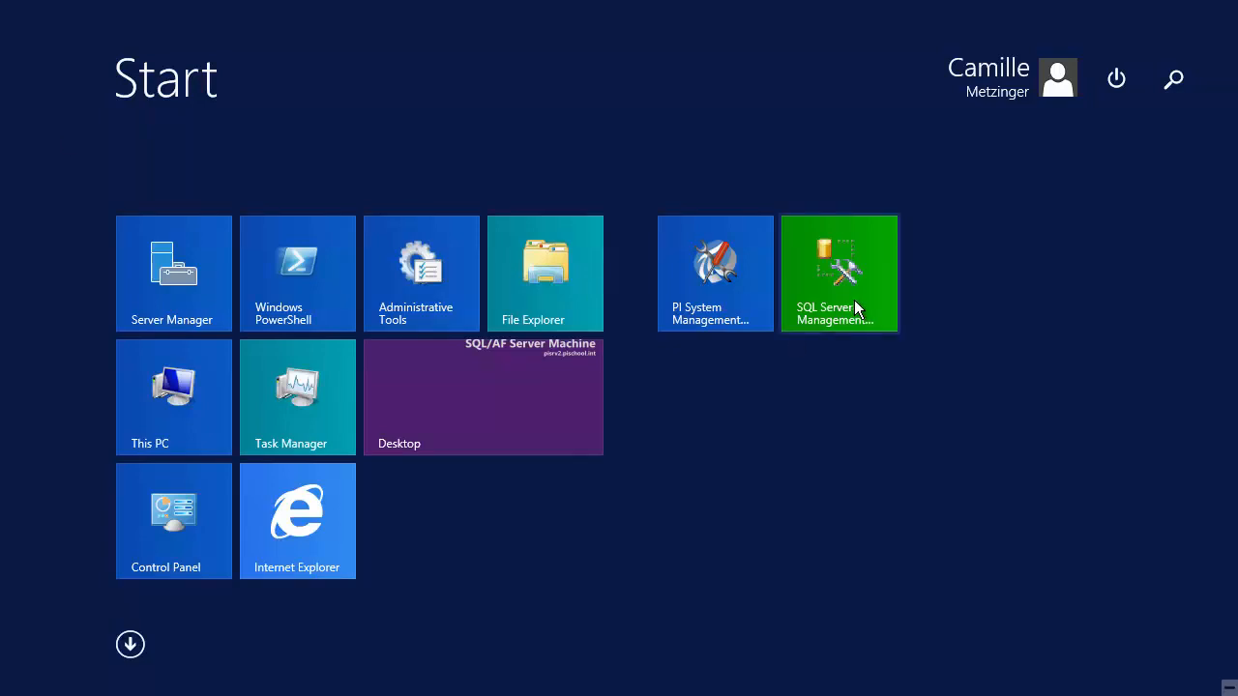
Launch PI System Explorer (64-bit) from a 'pi s' search and open PISRV2's server properties
click(541, 389)
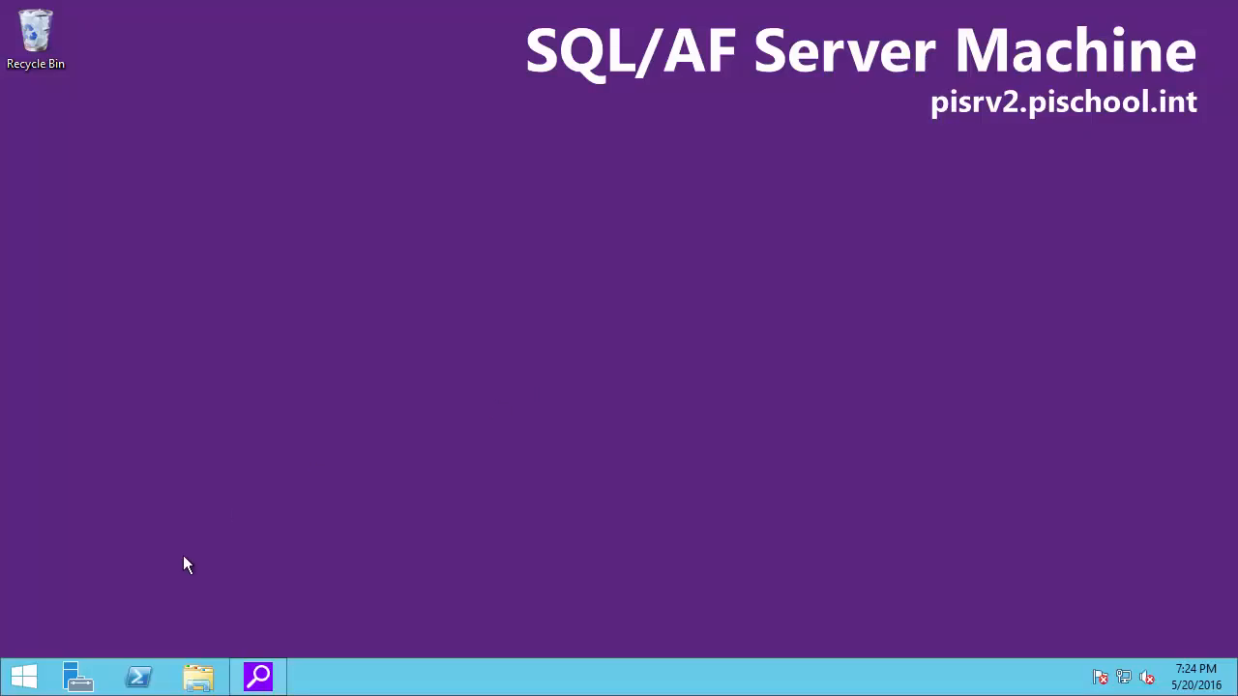
click(21, 677)
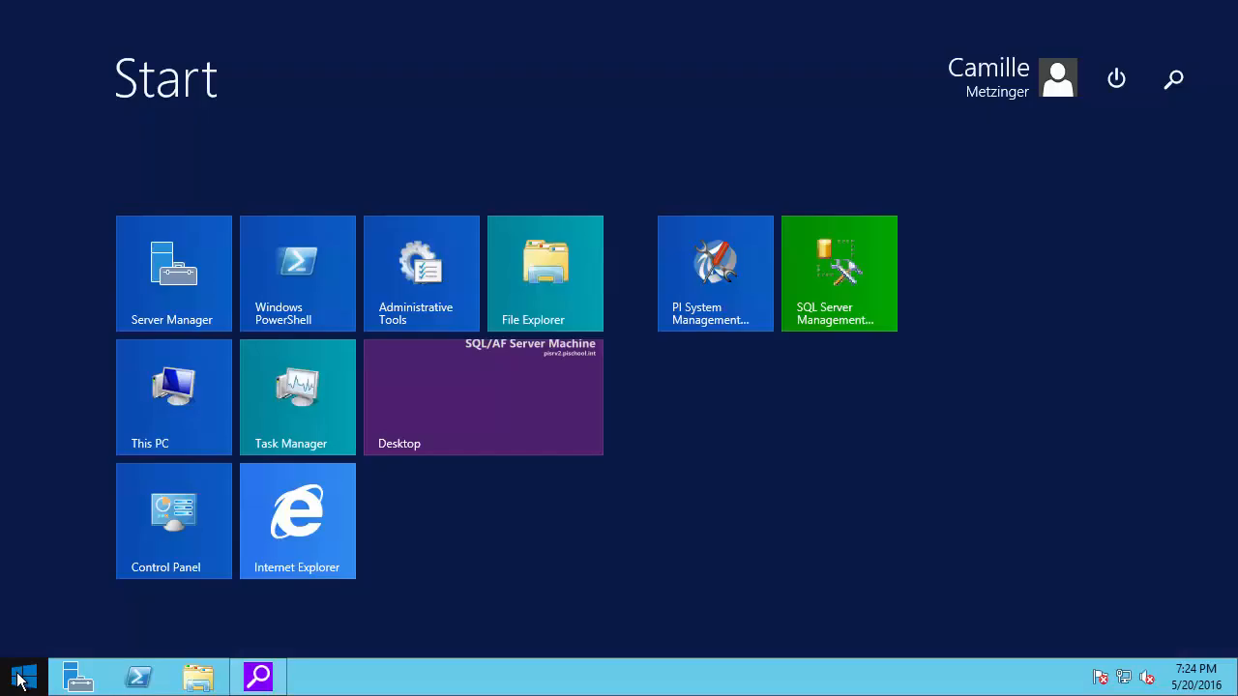
text(pi)
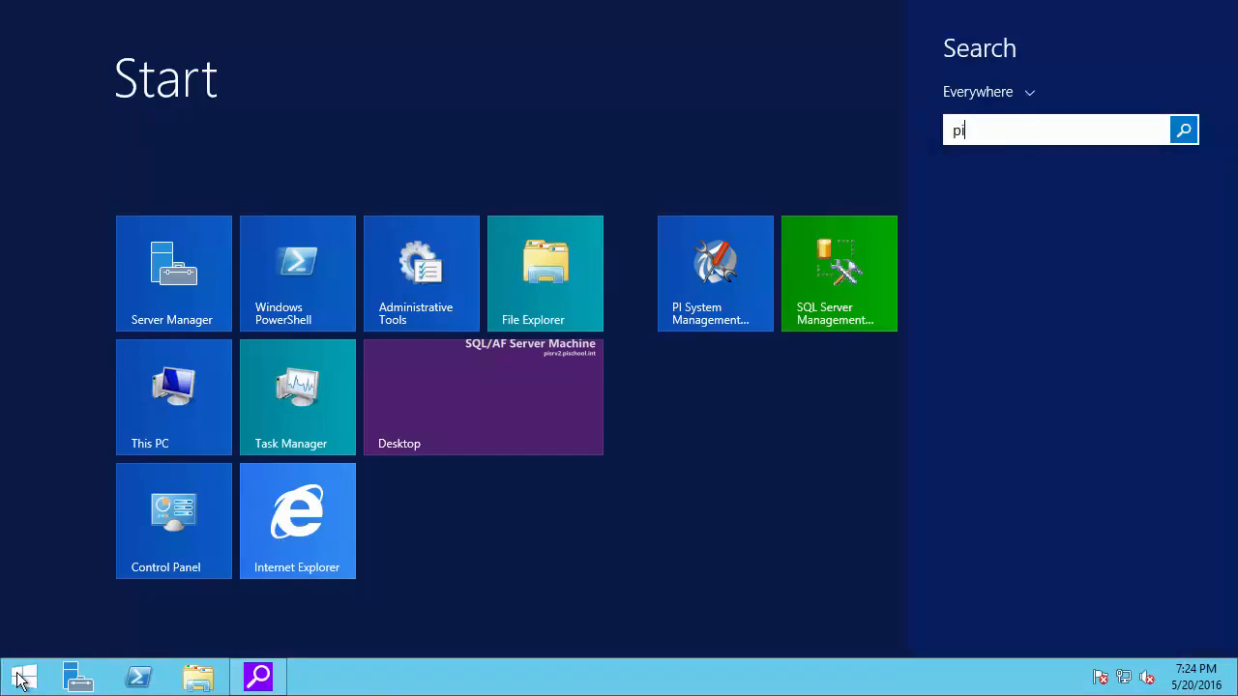
text( s)
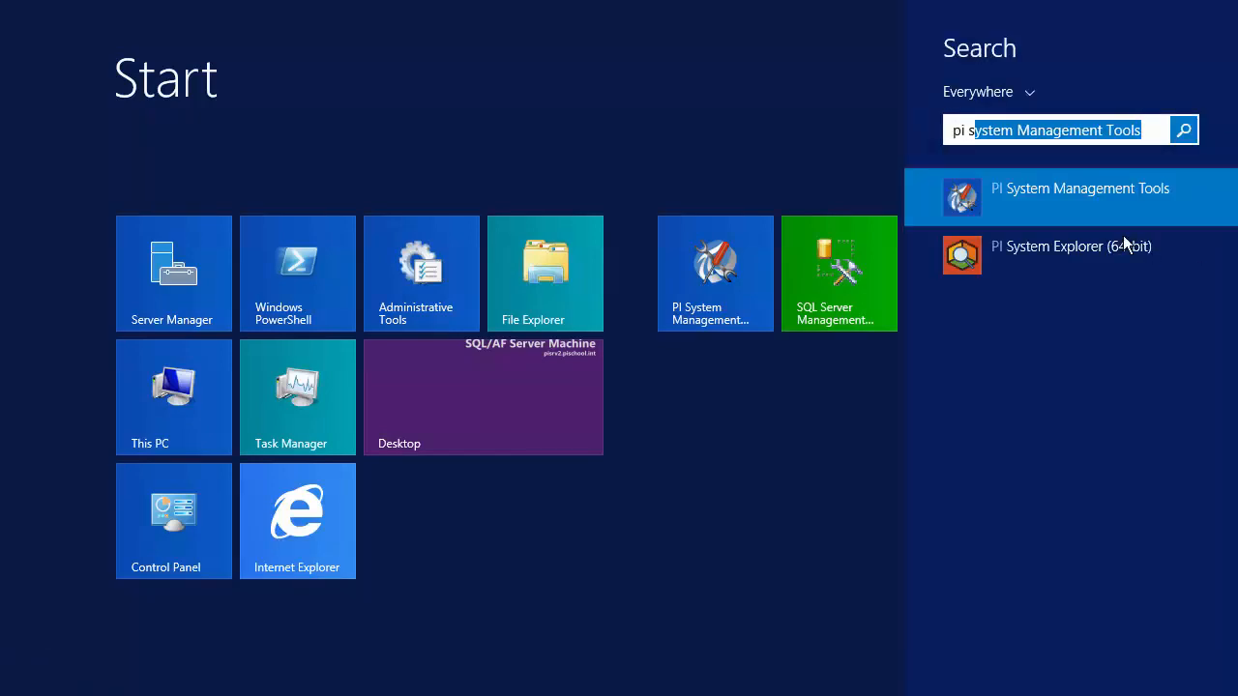
click(1063, 253)
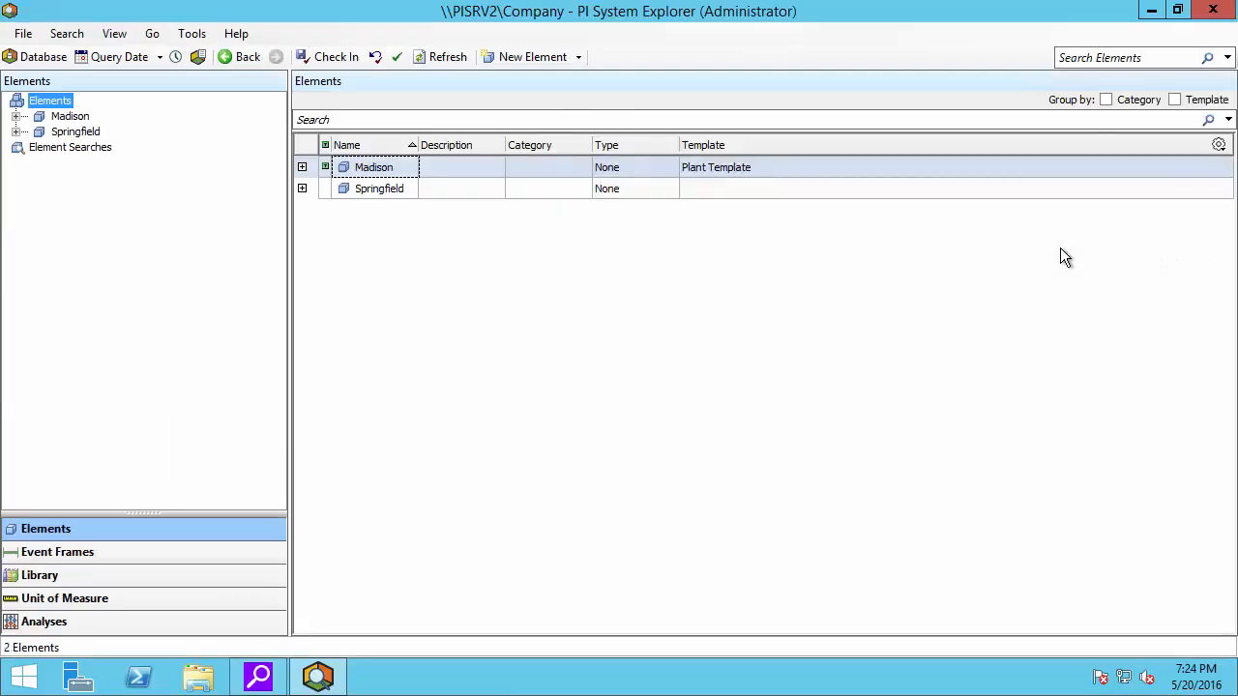
click(23, 34)
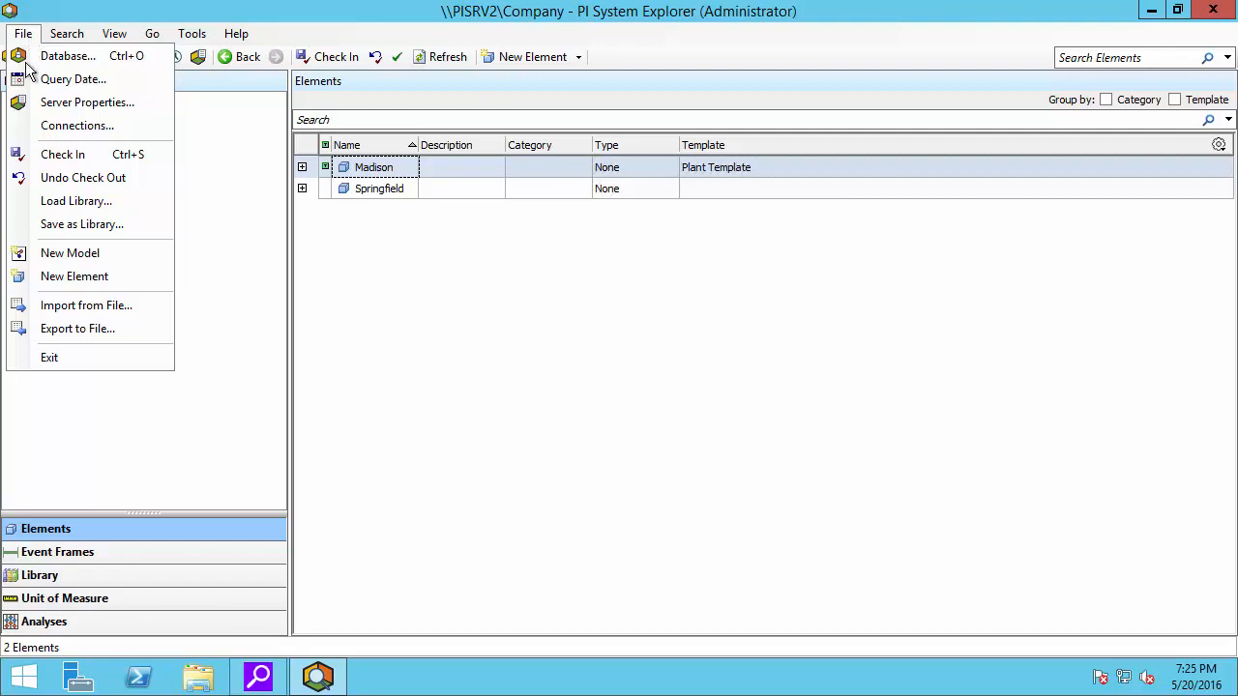
click(81, 104)
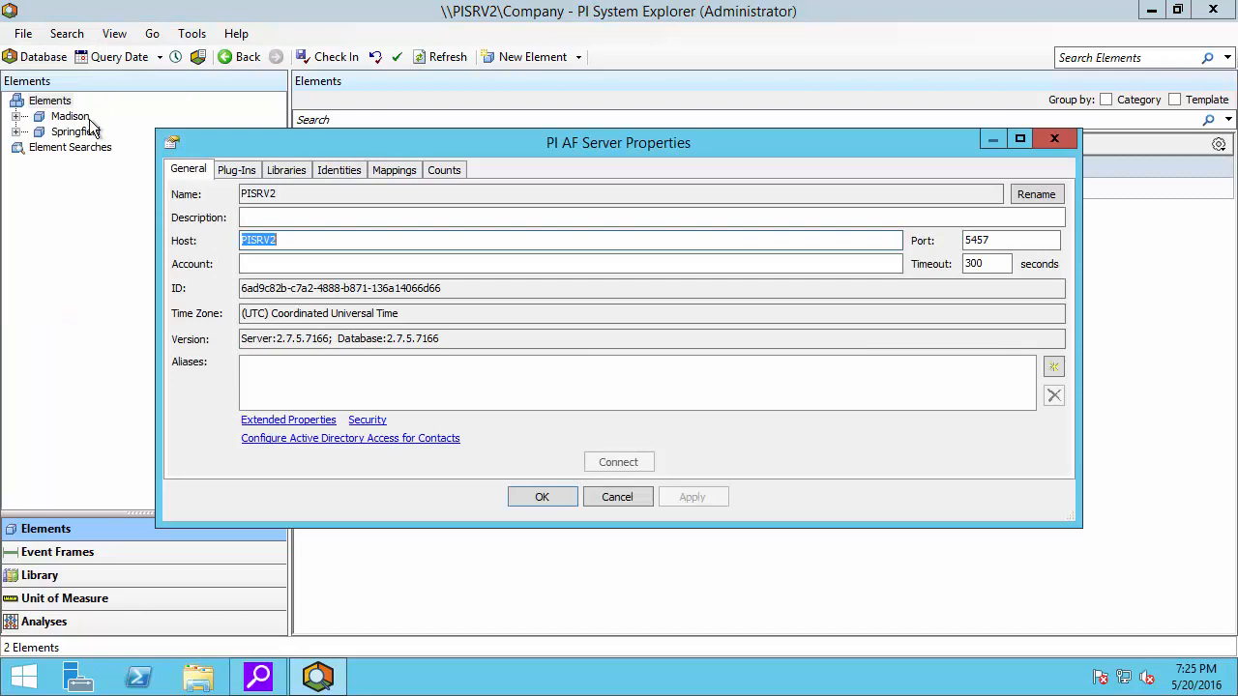
Check the pischool\svc-pi-coresight to World mapping on the Mappings tab, then minimize IIS Manager
click(394, 174)
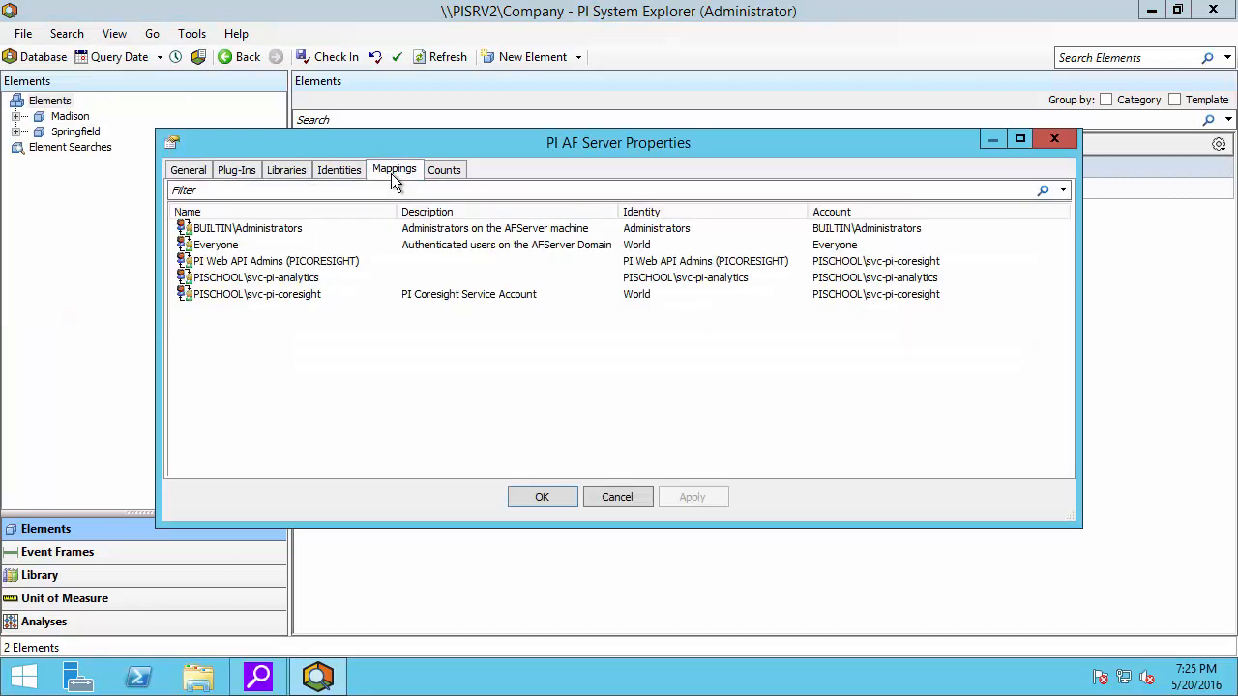
click(299, 305)
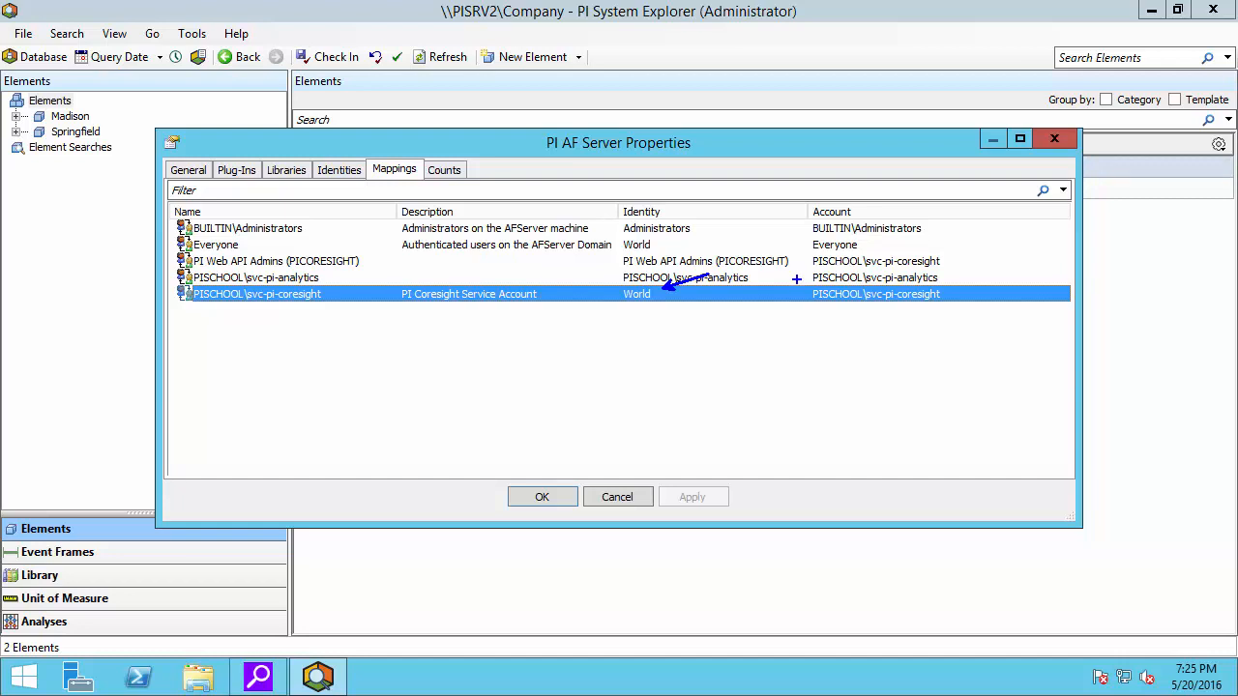
mouse_move(805, 280)
mouse_down()
mouse_move(898, 309)
mouse_move(951, 309)
mouse_up()
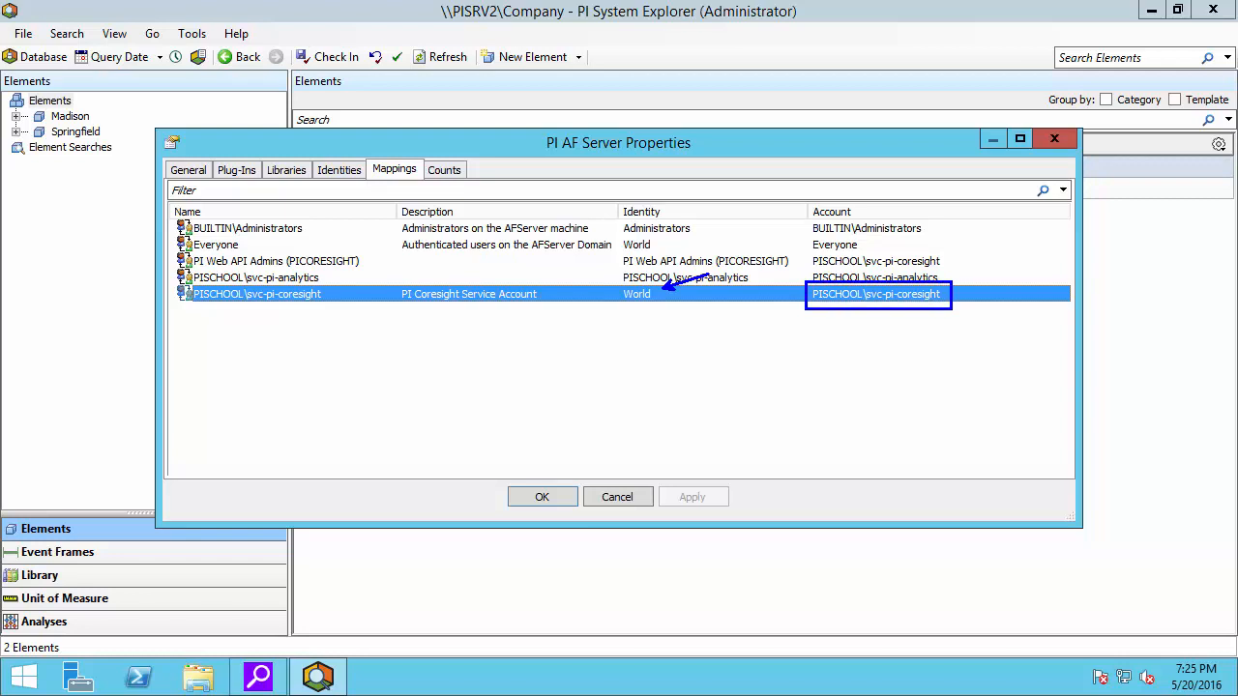
key(Escape)
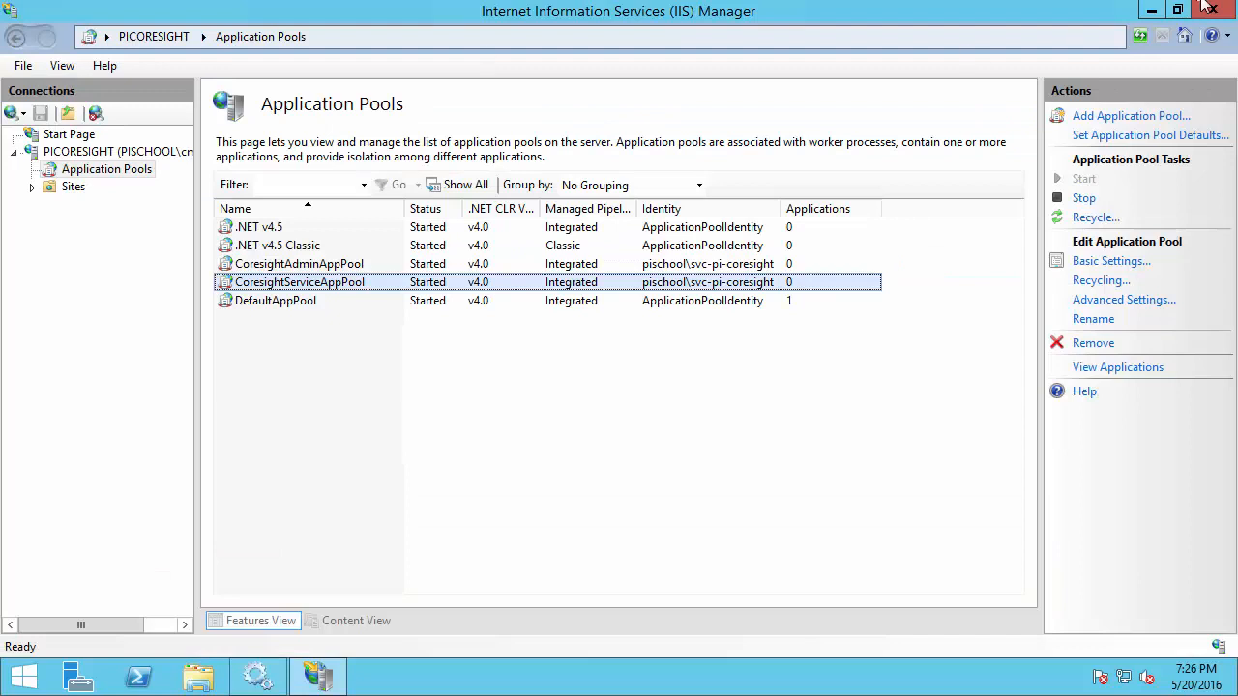
click(1151, 10)
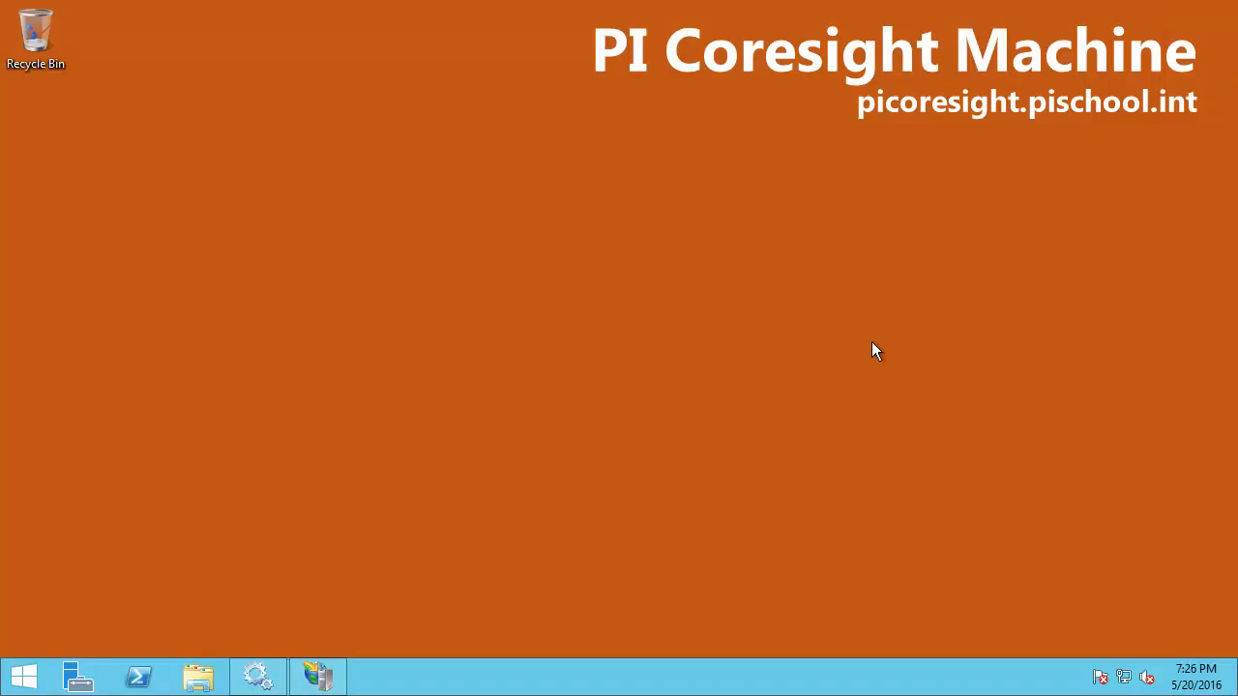